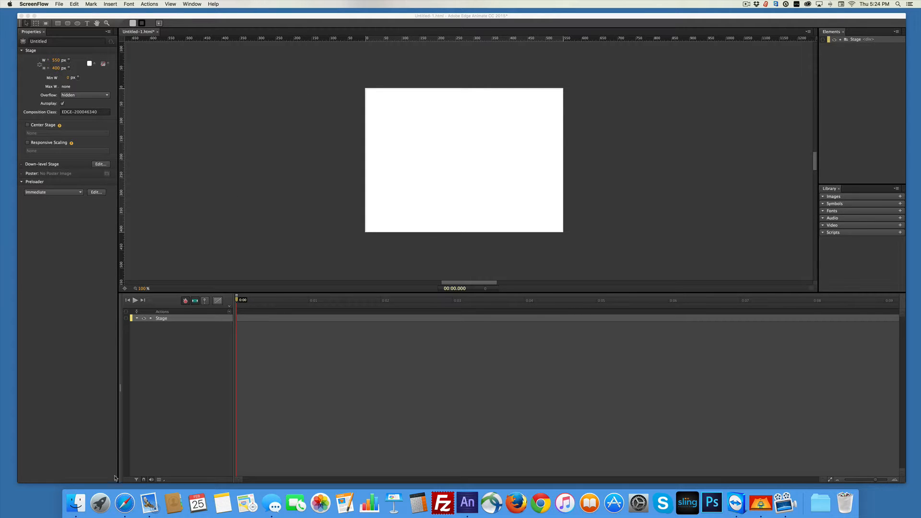
- Switch to Safari and open the compressed, production jQuery 1.12.1 file from jquery.com's download page
click(125, 505)
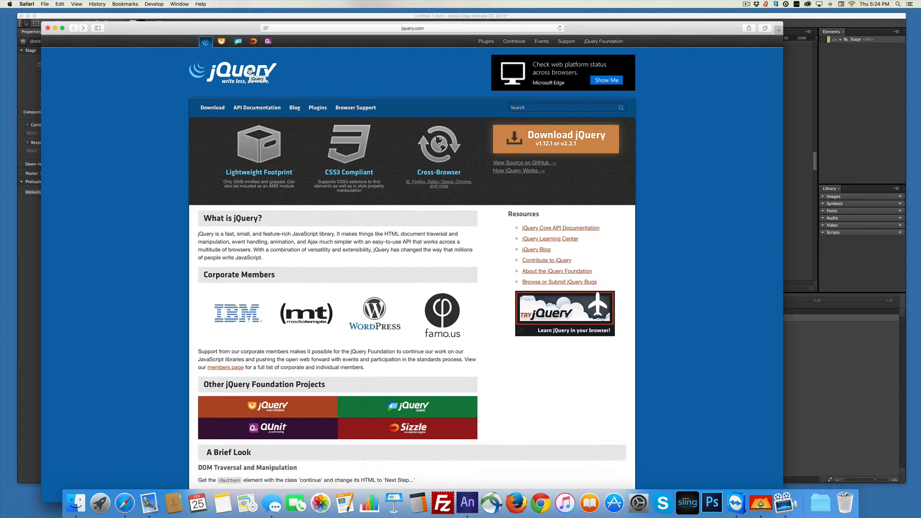
click(535, 140)
scroll(407, 222, down, 4)
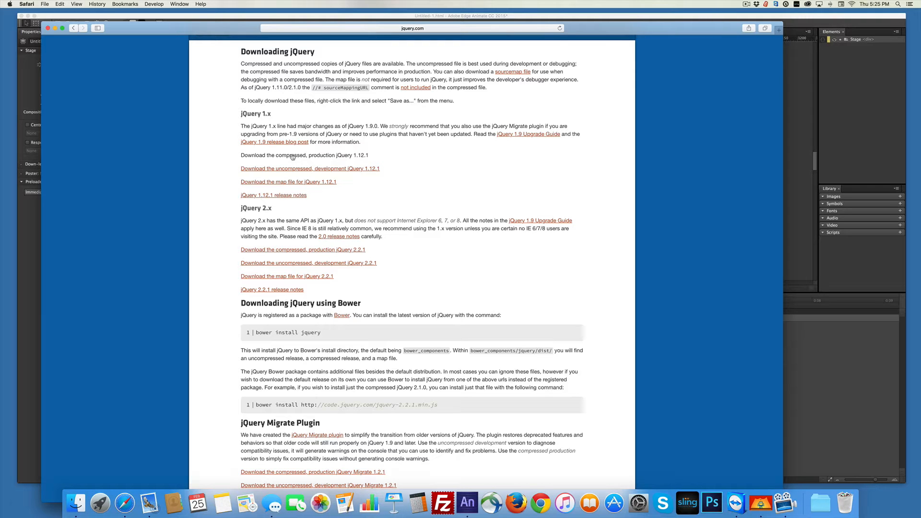
click(292, 156)
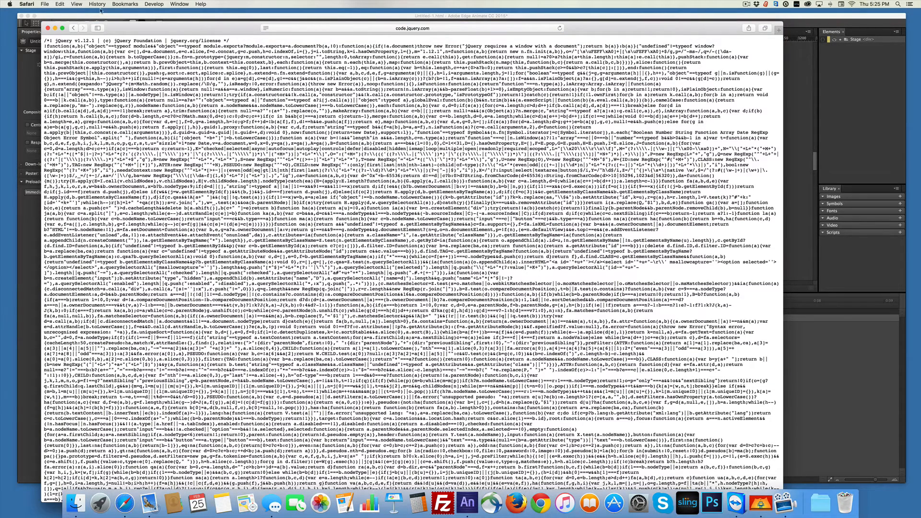
- Save the jQuery page source to the Desktop as jquery-1.12.1.min.js without the .css extension, and close the browser window
click(44, 4)
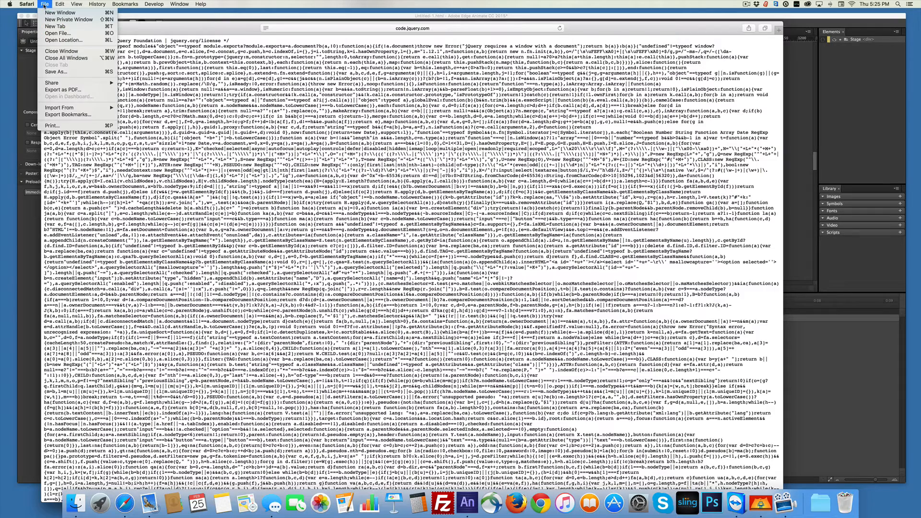
click(56, 71)
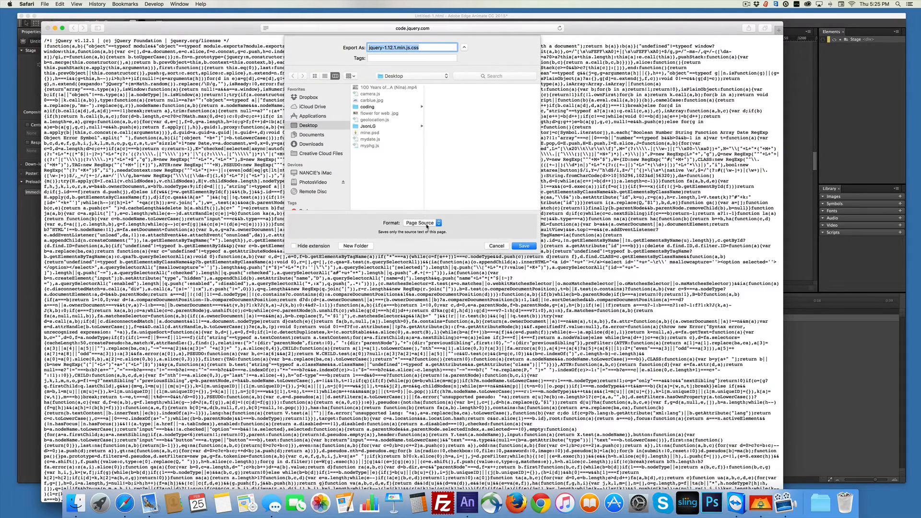
click(428, 48)
key(BackSpace)
key(BackSpace)
key(BackSpace)
key(BackSpace)
click(524, 246)
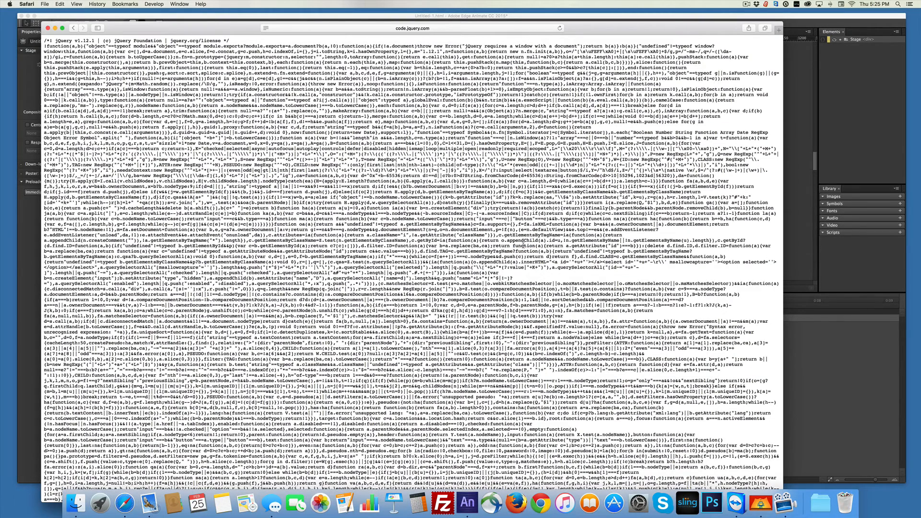
click(48, 28)
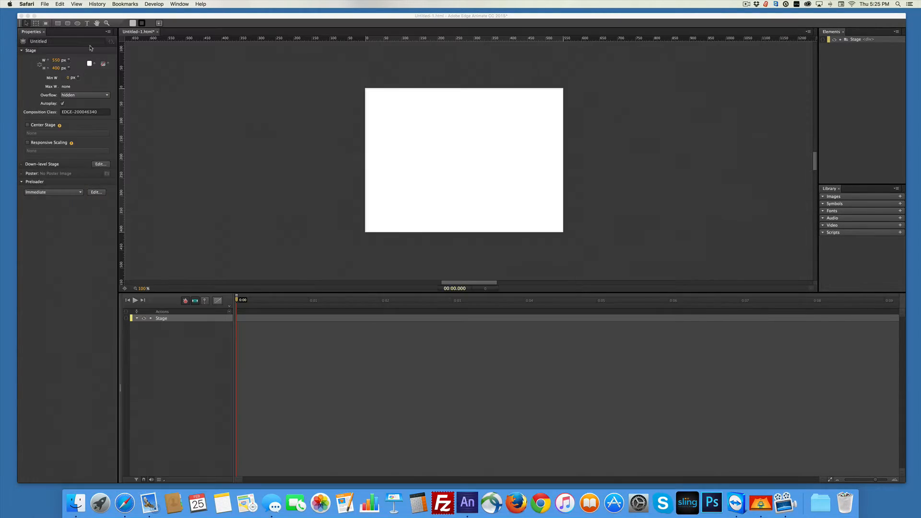
- Switch to Edge Animate and add jquery-1.12.1.min.js from the Desktop to the project's scripts
click(745, 222)
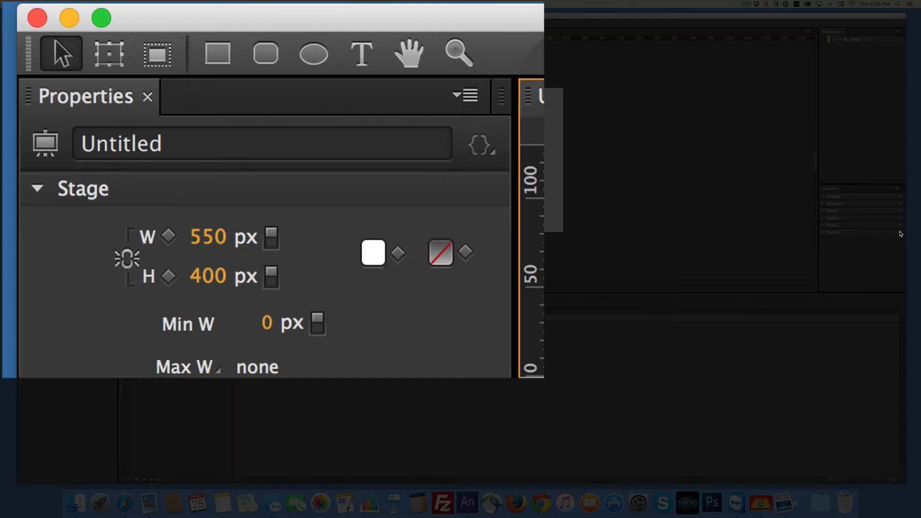
click(900, 232)
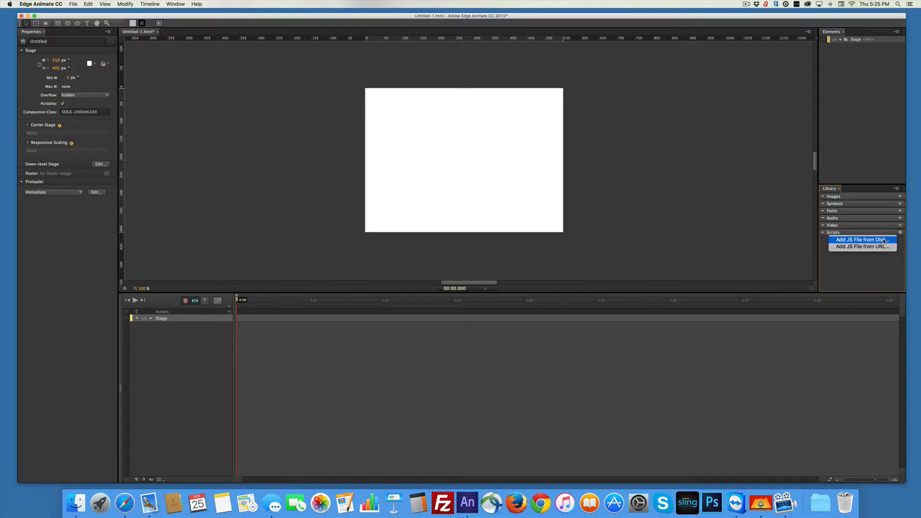
click(885, 240)
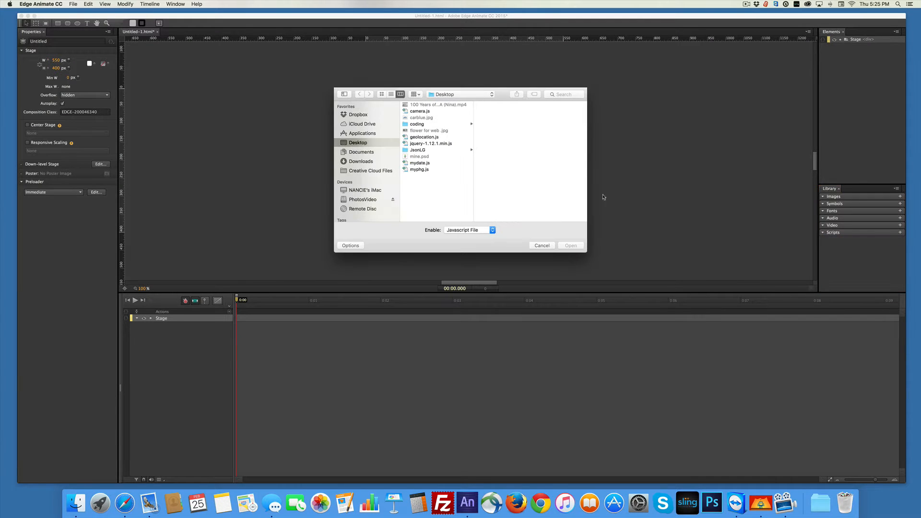
click(426, 144)
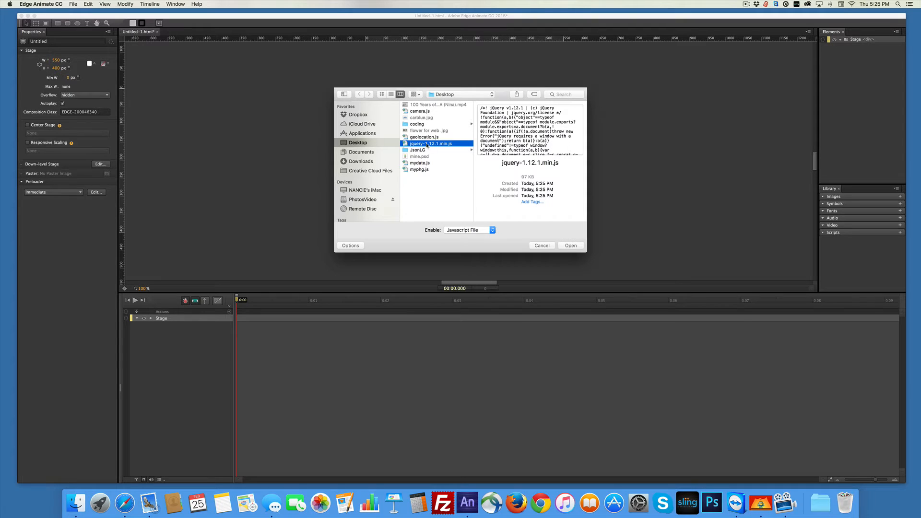
click(571, 246)
click(513, 171)
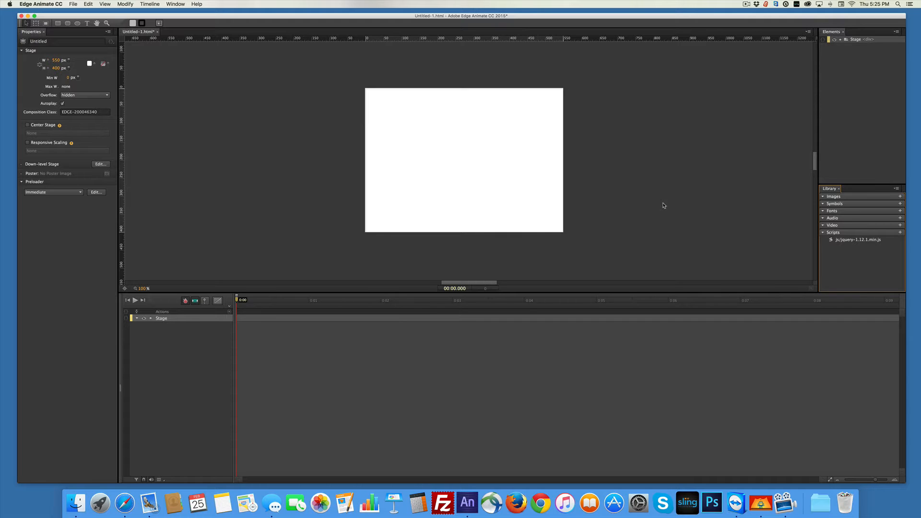
- Save the composition as myquiz.html in a new folder named myquiz inside Documents
key(super+s)
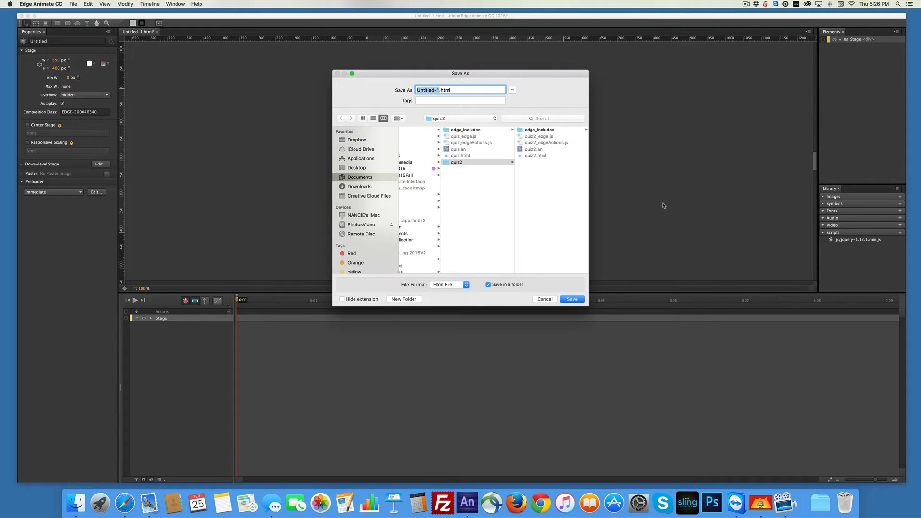
click(479, 118)
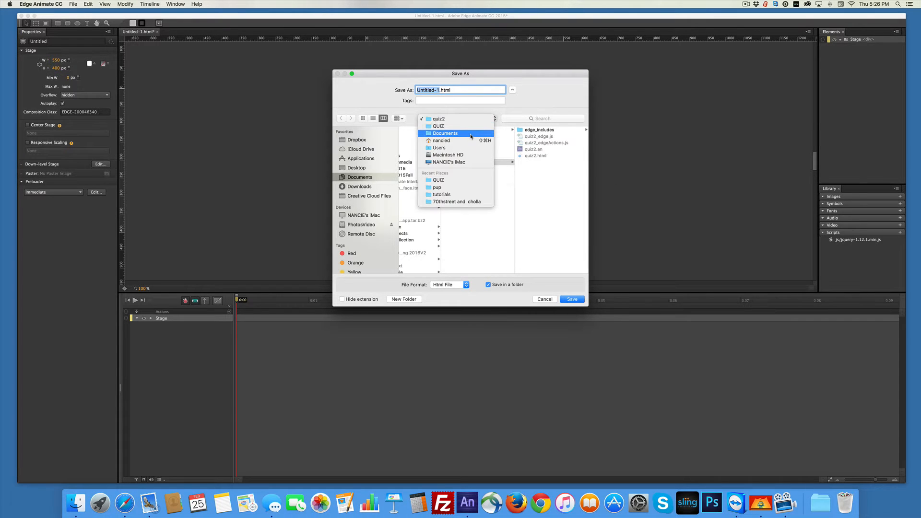
click(470, 136)
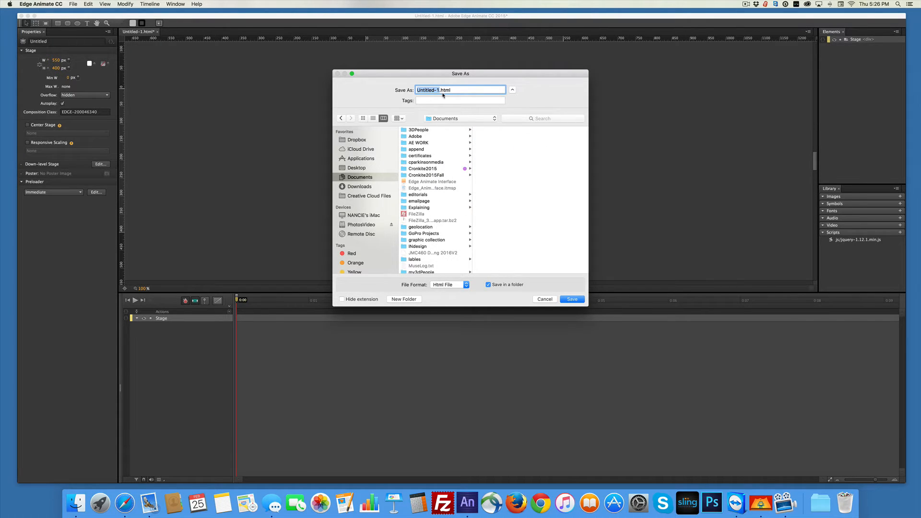
text(myquiz)
click(396, 300)
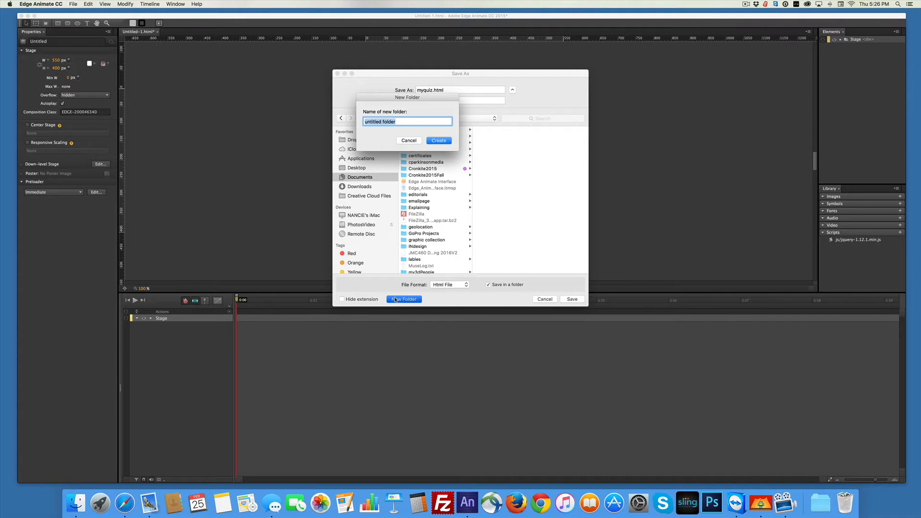
text(myquiz)
click(440, 141)
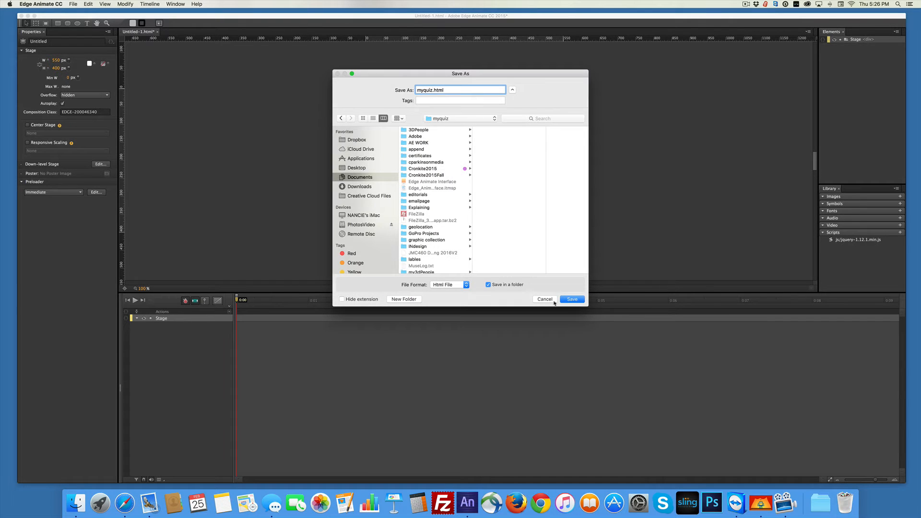
click(572, 299)
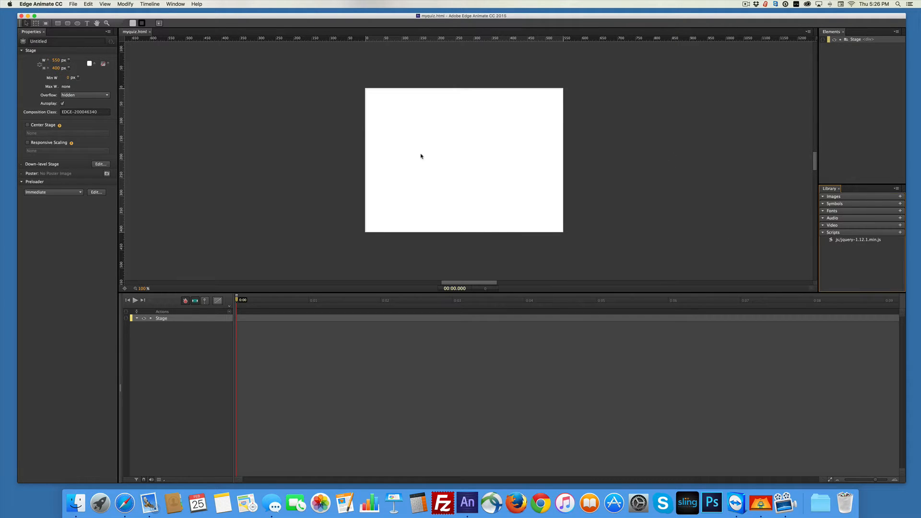
- Set the stage's title to quiz1
click(57, 42)
double_click(61, 41)
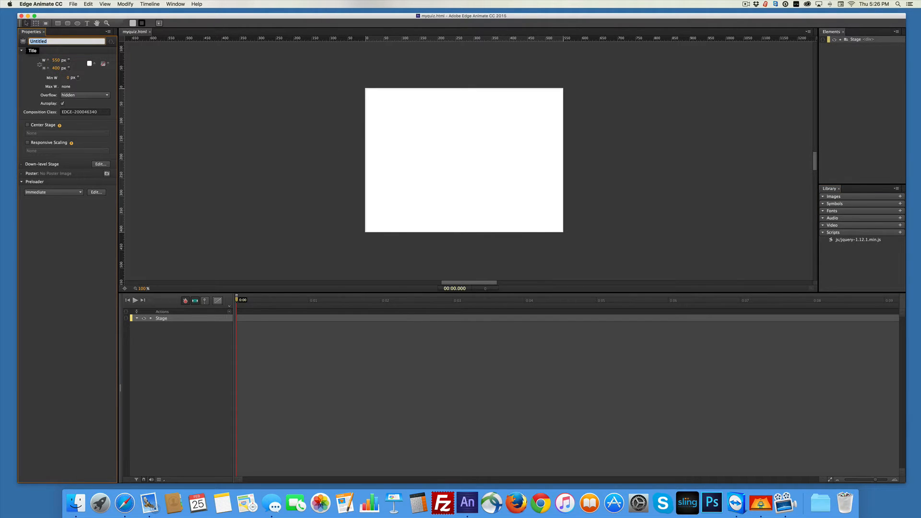
text(quiz1)
key(Return)
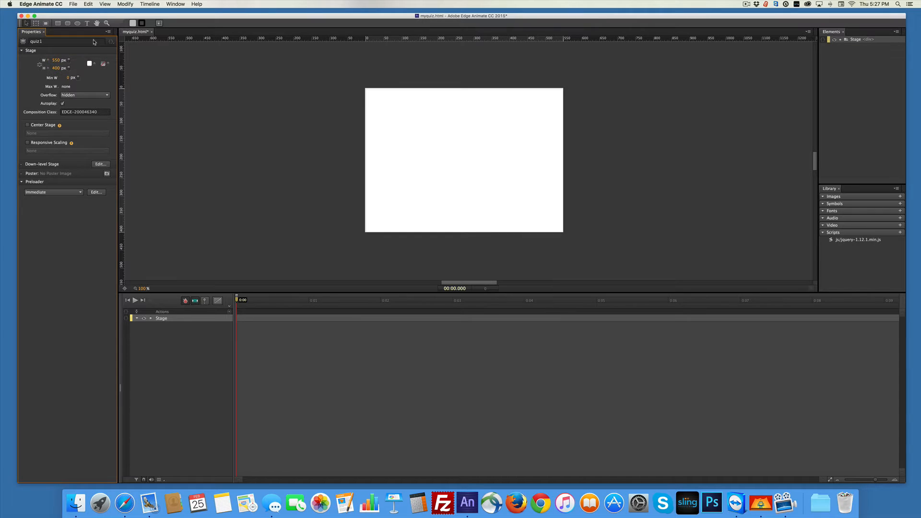
- Add a text box reading "The Question You Want to Ask?" along the stage's upper edge and widen it to about 542 px
click(87, 23)
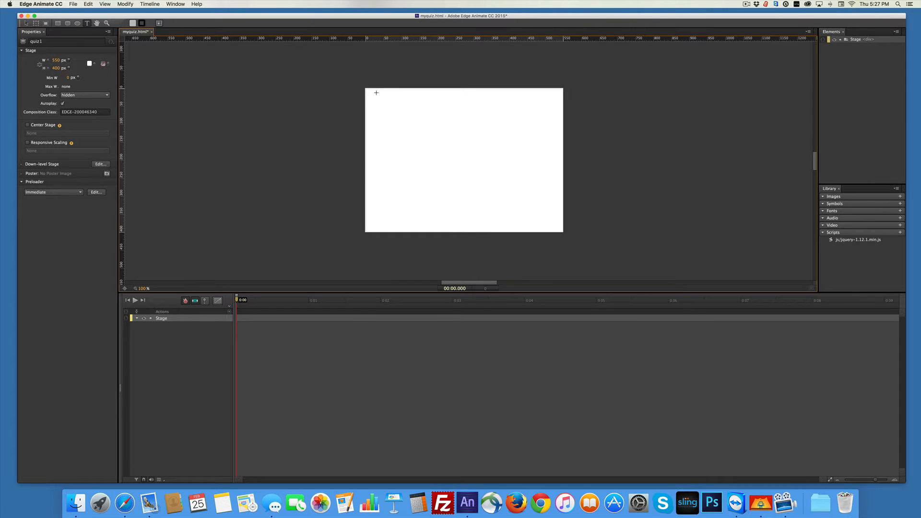
drag(376, 92, 555, 118)
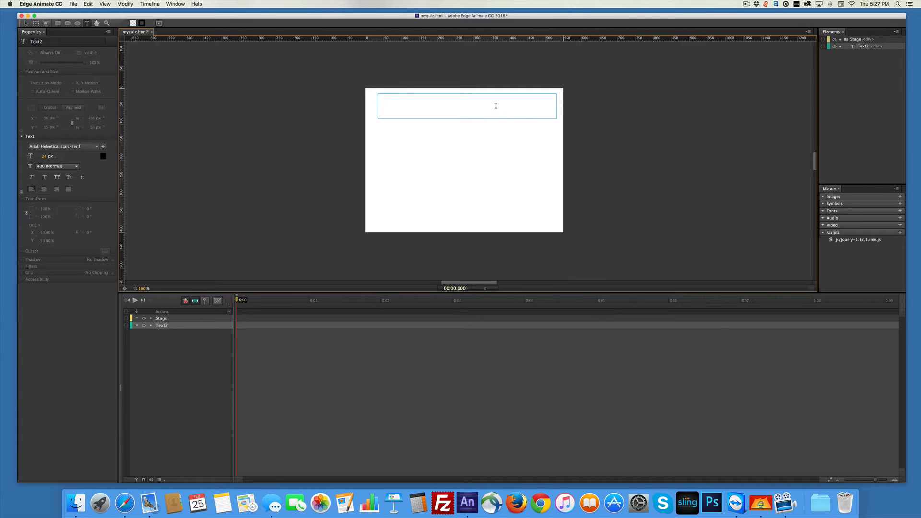
text(The Question You Want to )
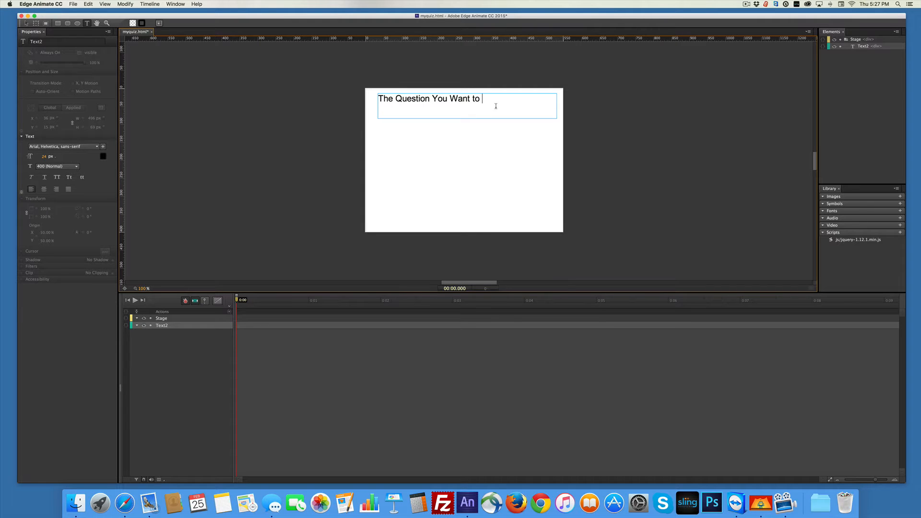
text(Ask?)
key(Escape)
drag(377, 105, 366, 105)
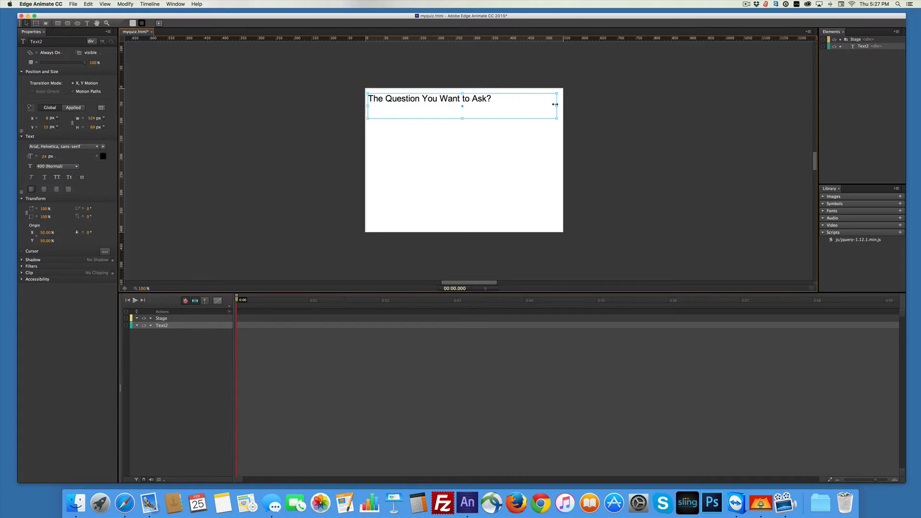
drag(555, 105, 563, 104)
click(84, 146)
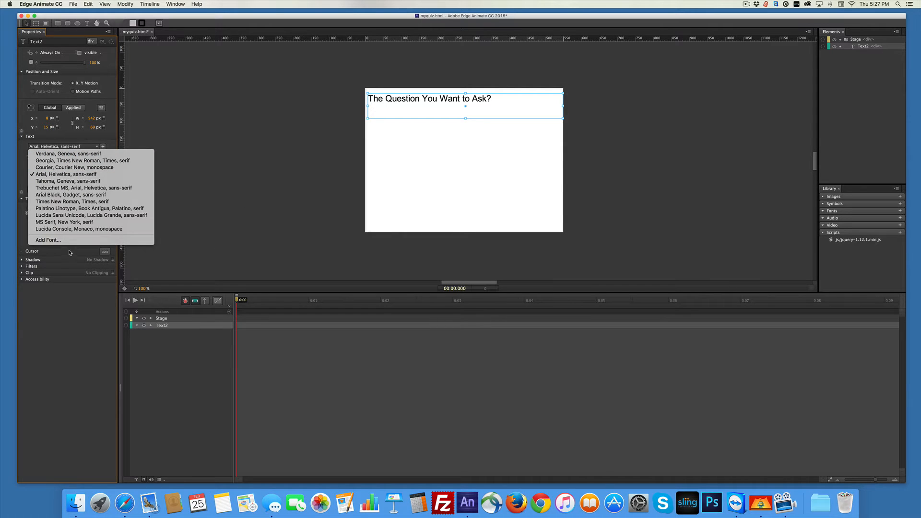
click(55, 242)
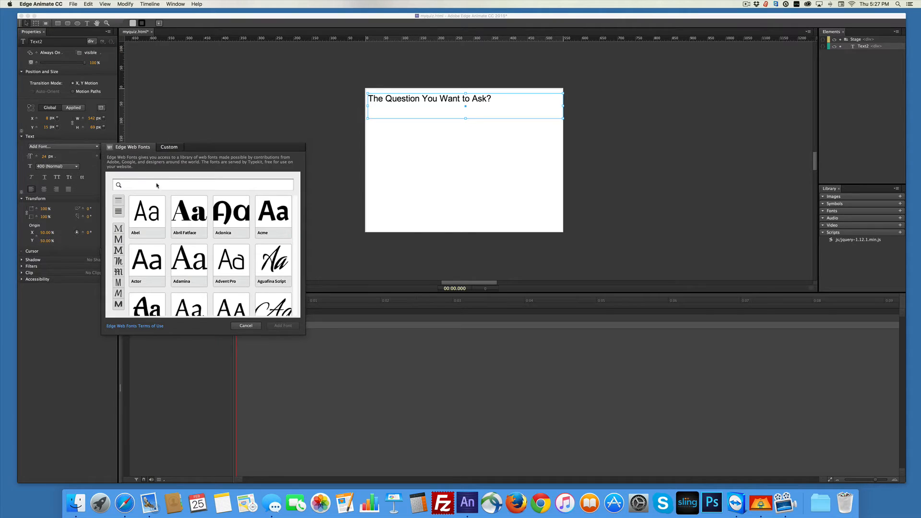
click(245, 325)
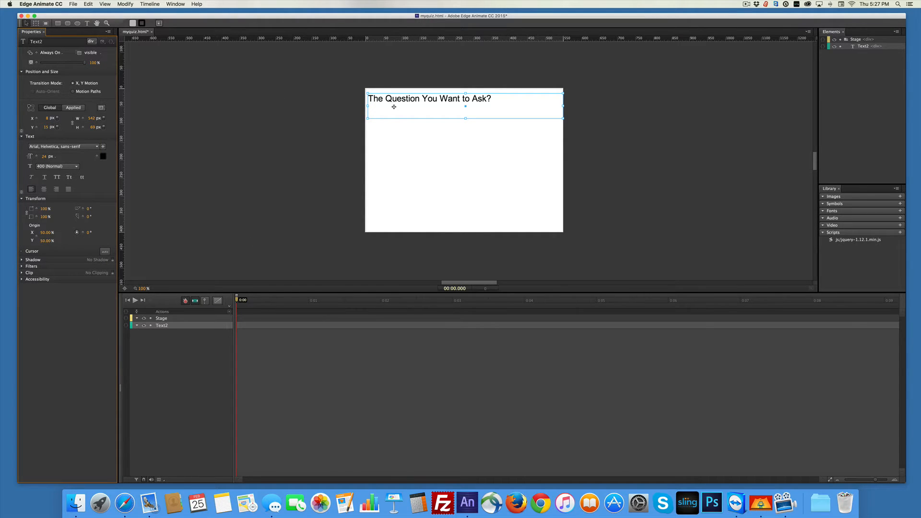
- Rename the question text element as question
click(37, 41)
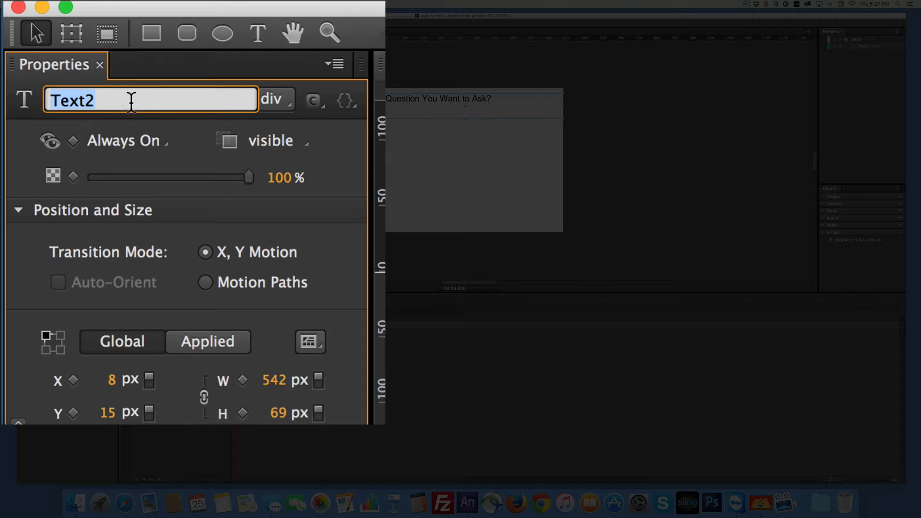
key(BackSpace)
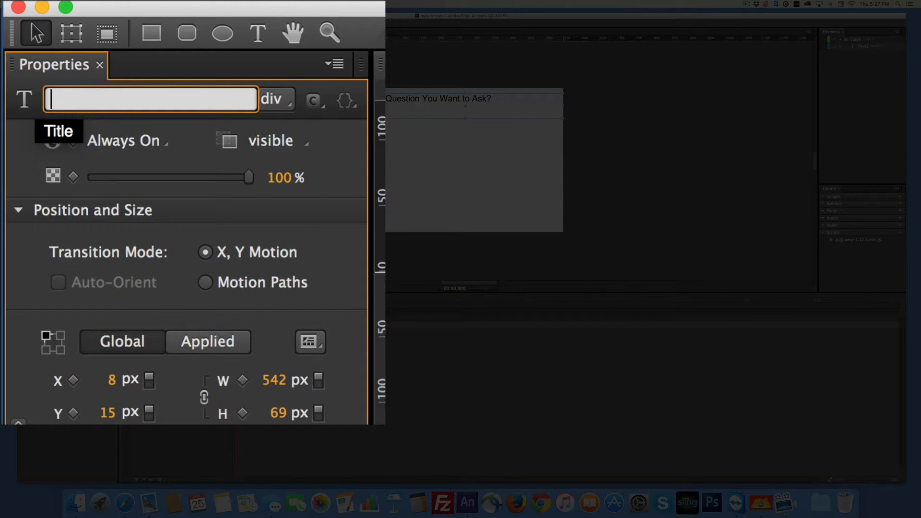
text(quest)
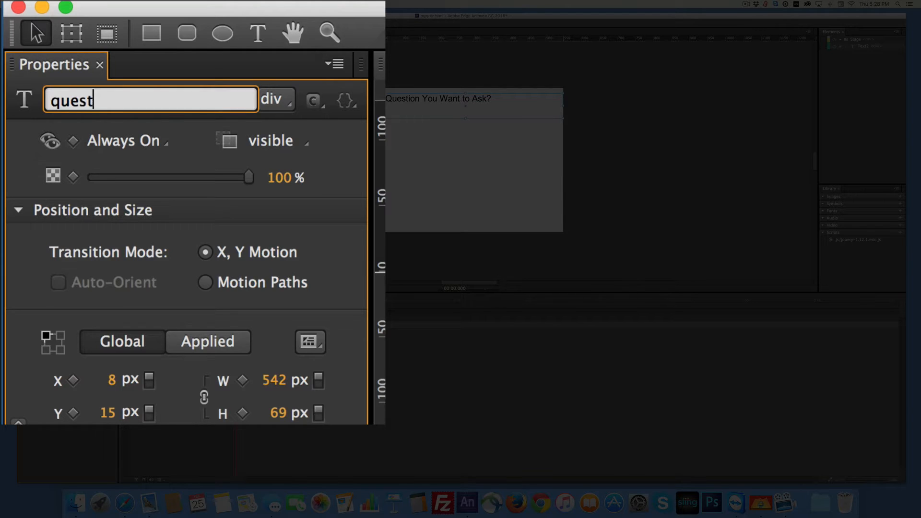
text(ion)
key(Return)
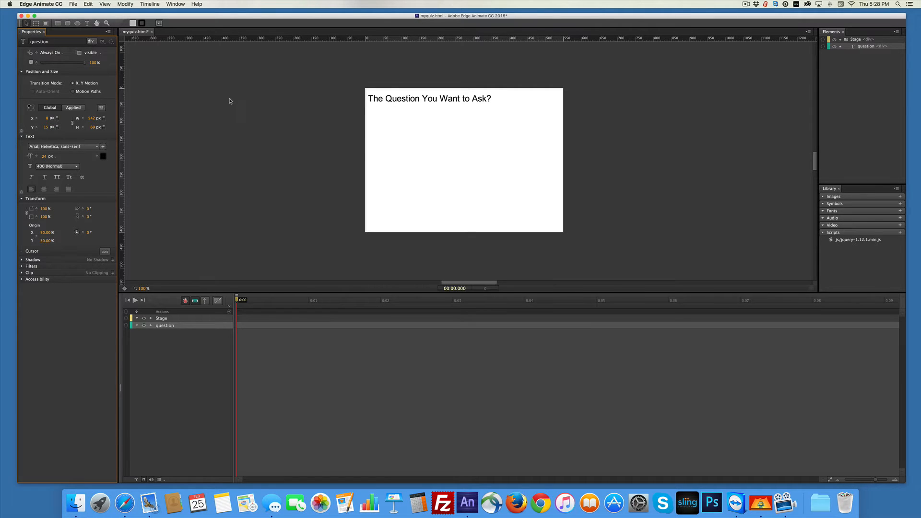
click(87, 22)
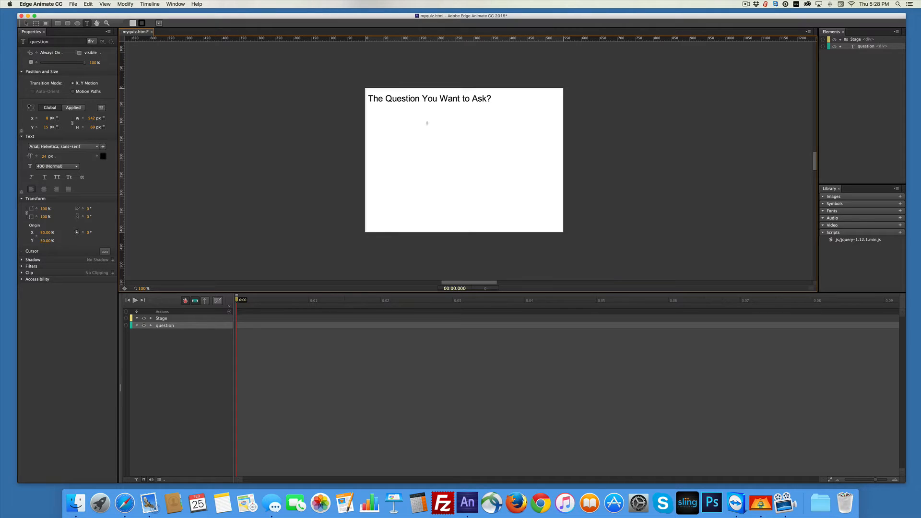
click(387, 116)
key(Escape)
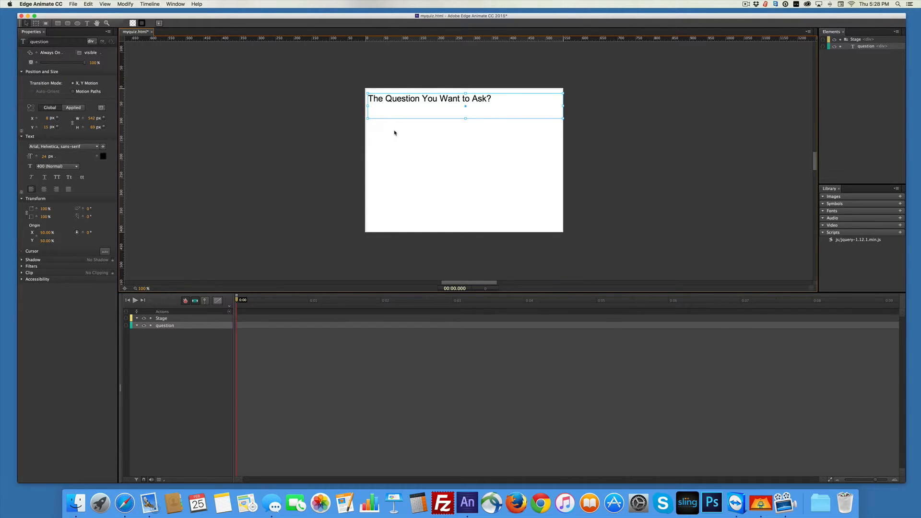
click(397, 144)
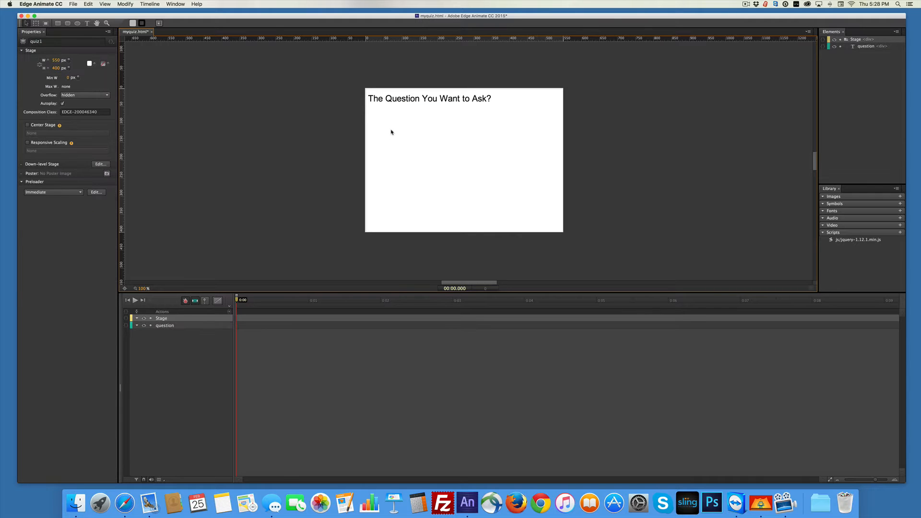
- Add a text box reading "A" below the question and shrink it to about 20 by 28 px
click(87, 23)
drag(386, 122, 404, 141)
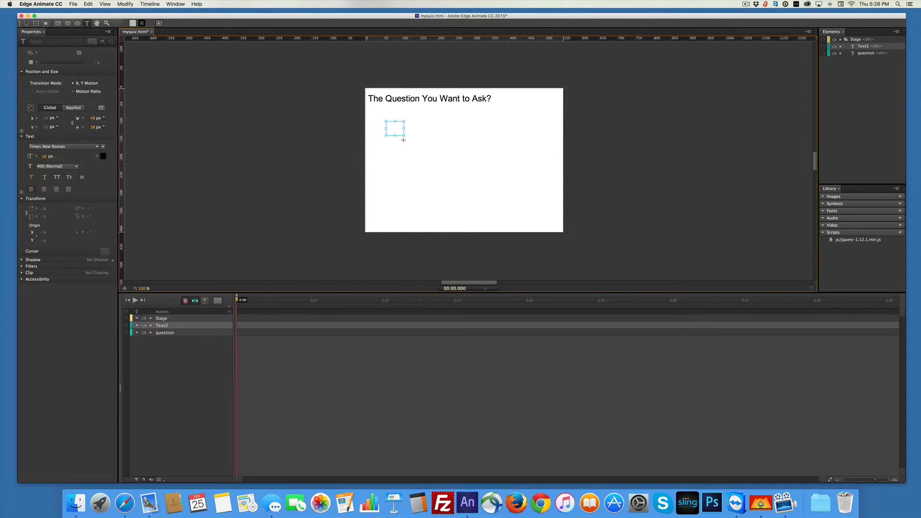
text(A)
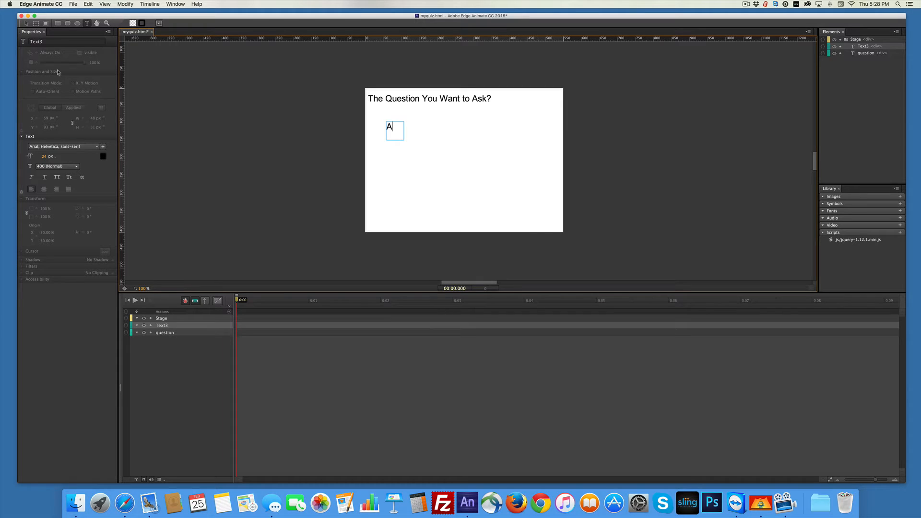
click(27, 24)
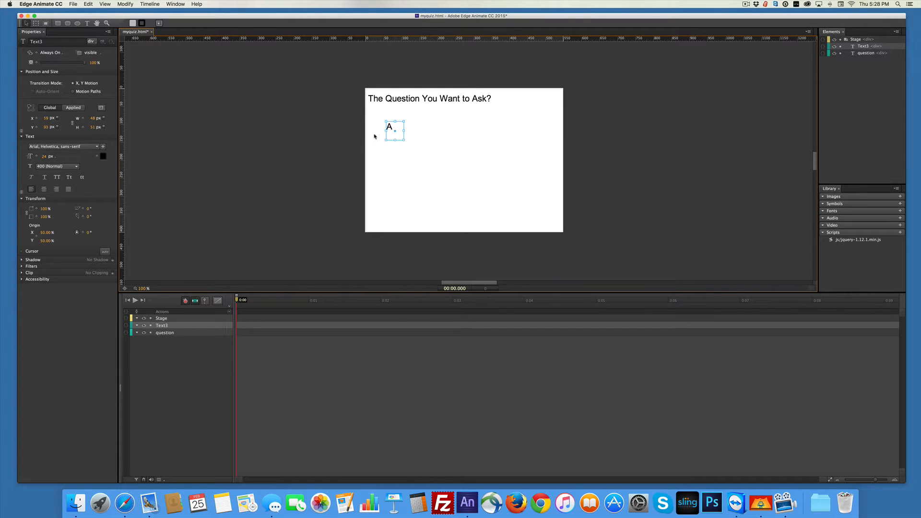
drag(404, 139, 394, 131)
- Rename the letter's text element as A and duplicate it three times in a column beneath the original
click(30, 42)
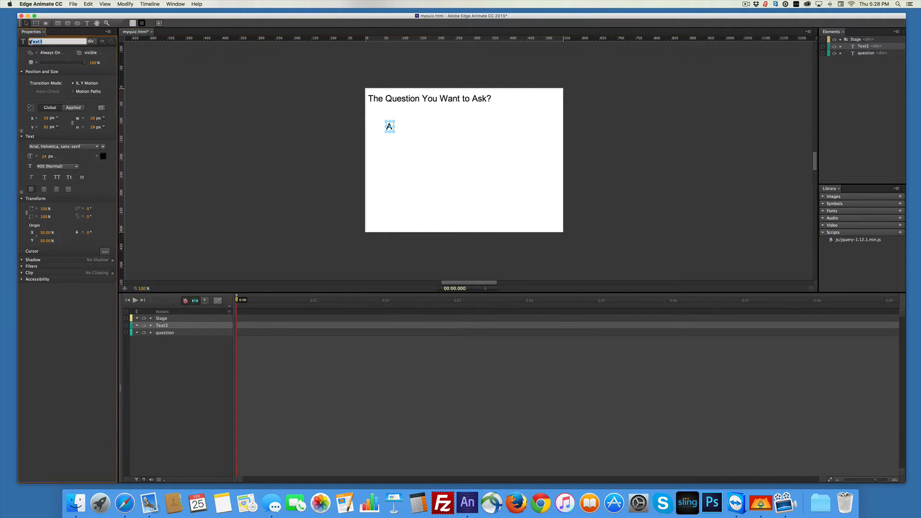
text(A)
click(391, 179)
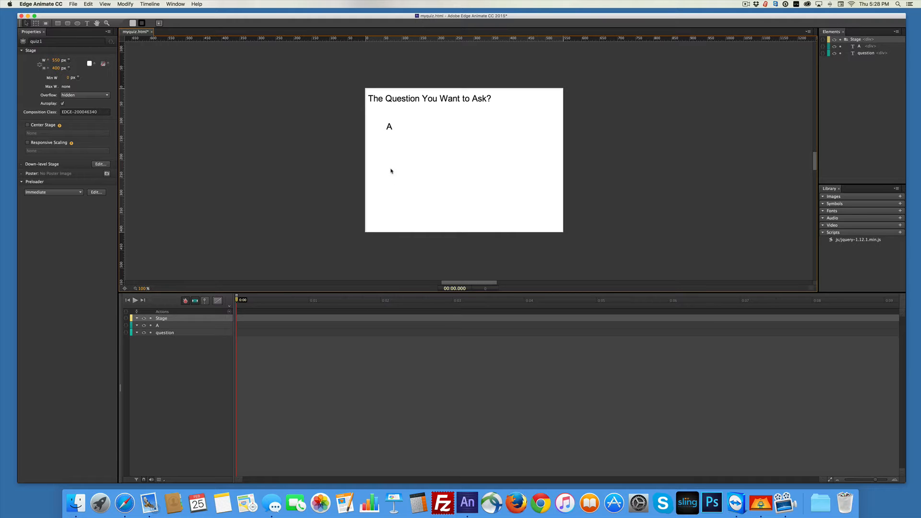
click(389, 126)
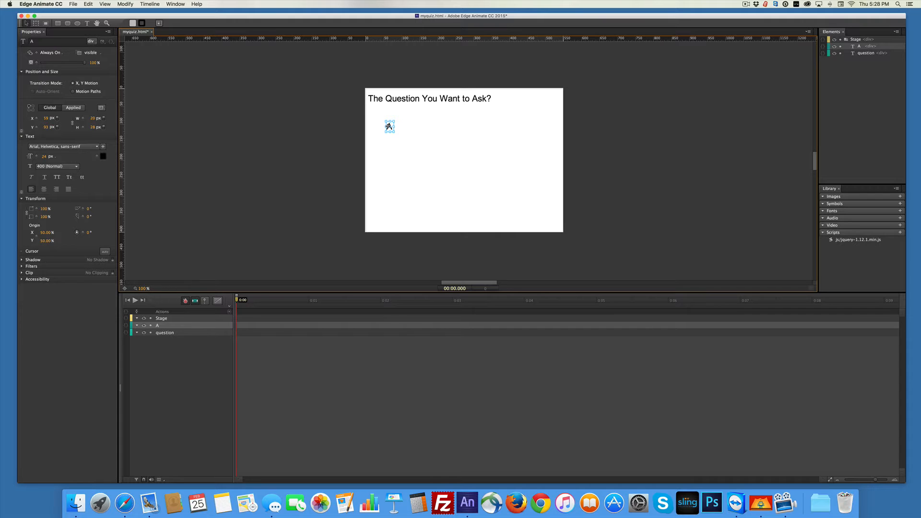
drag(387, 137, 391, 177)
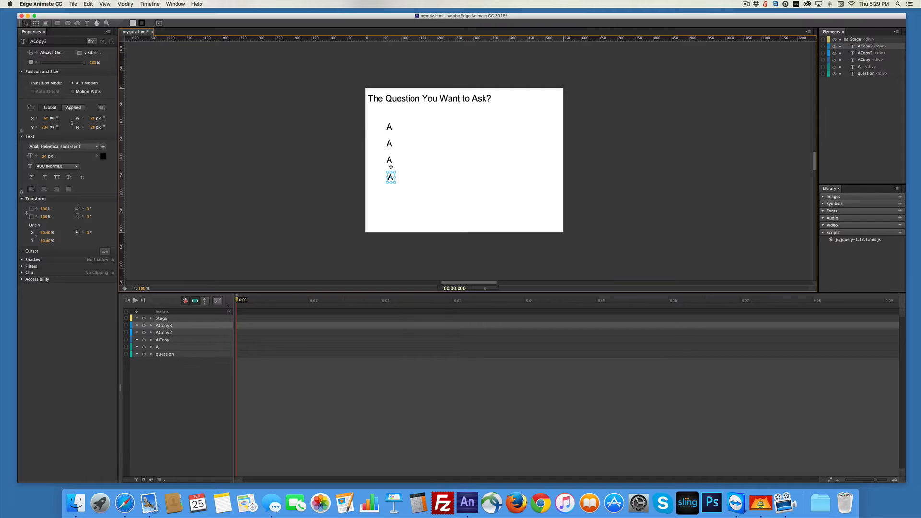
- Change the second letter in the column to "B" and rename its element as B
double_click(387, 143)
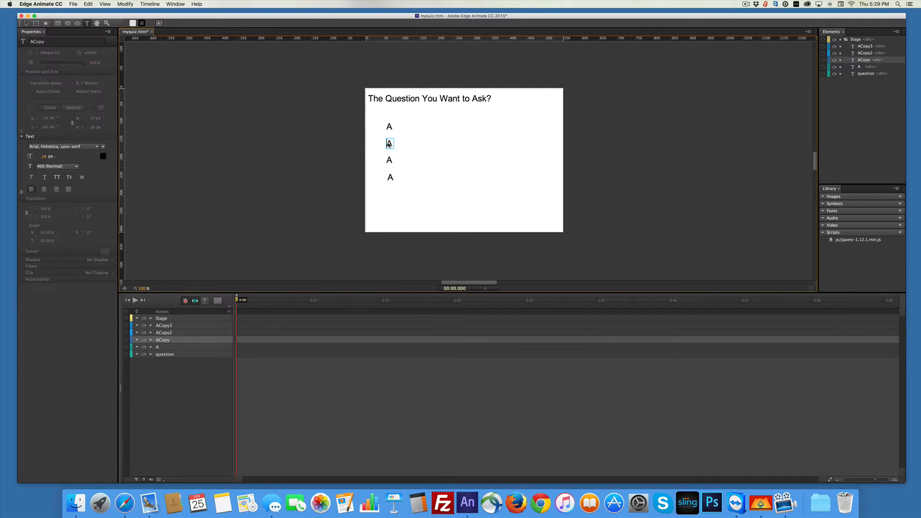
double_click(388, 144)
text(B)
click(46, 42)
double_click(46, 42)
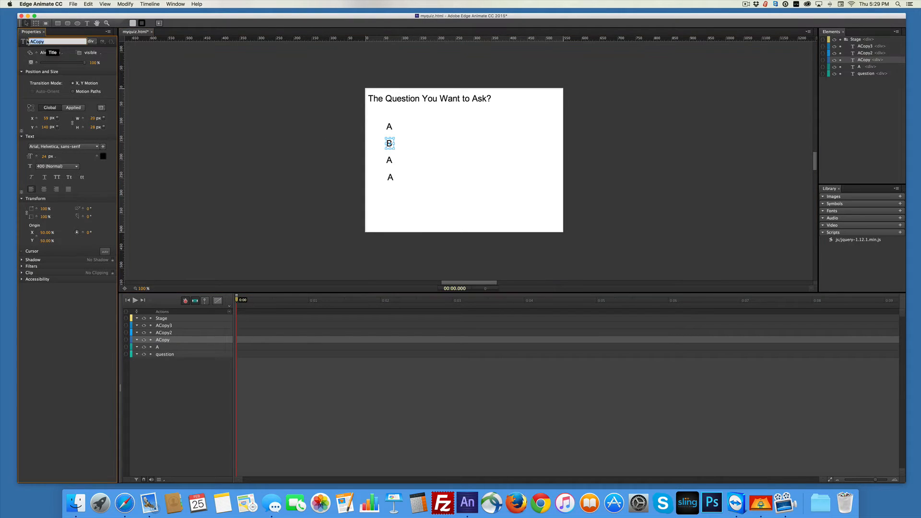
text(B)
- Change the third letter in the column to "C" and rename its element as C
double_click(389, 159)
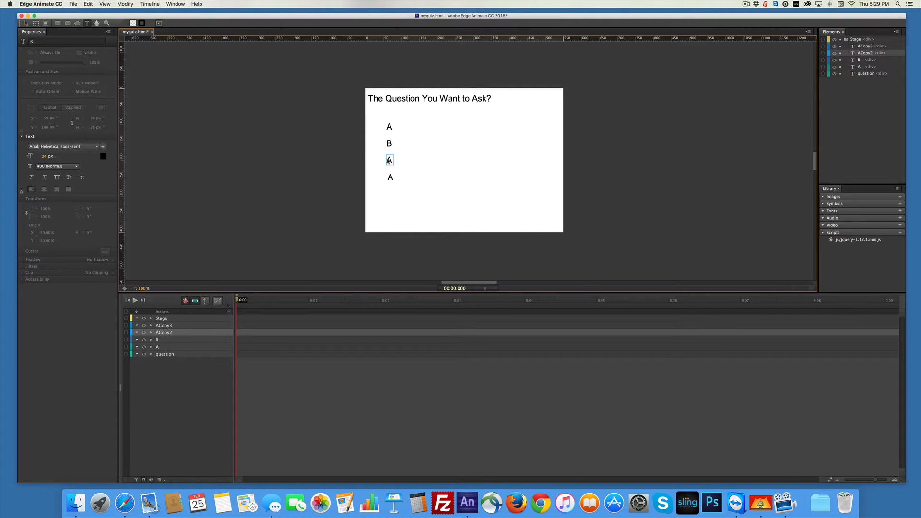
double_click(389, 161)
text(C)
click(42, 42)
drag(50, 42, 24, 42)
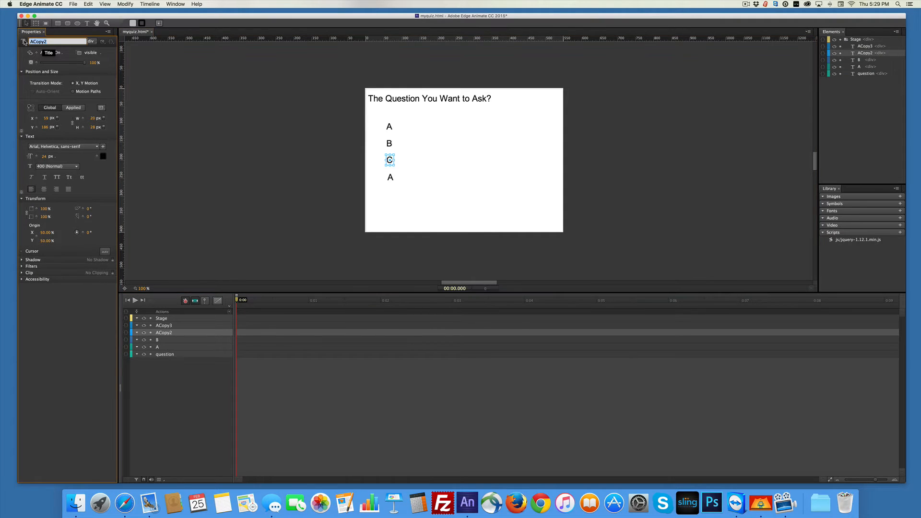
text(C)
- Change the fourth letter in the column to "D" and rename its element as D
click(389, 178)
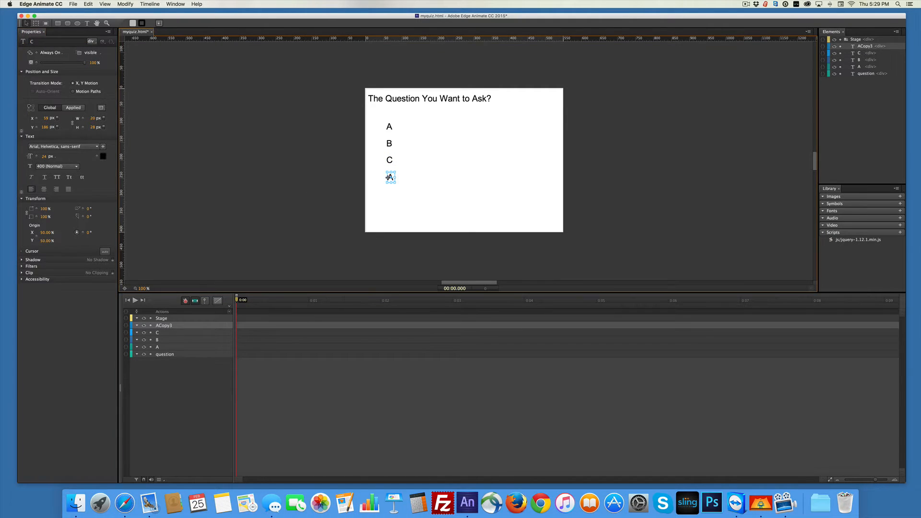
double_click(388, 177)
double_click(389, 178)
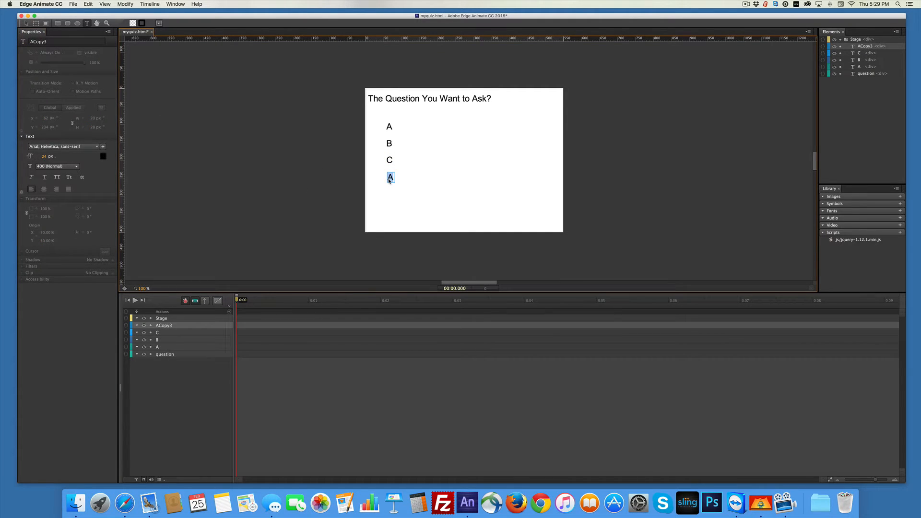
text(D)
key(Escape)
click(46, 40)
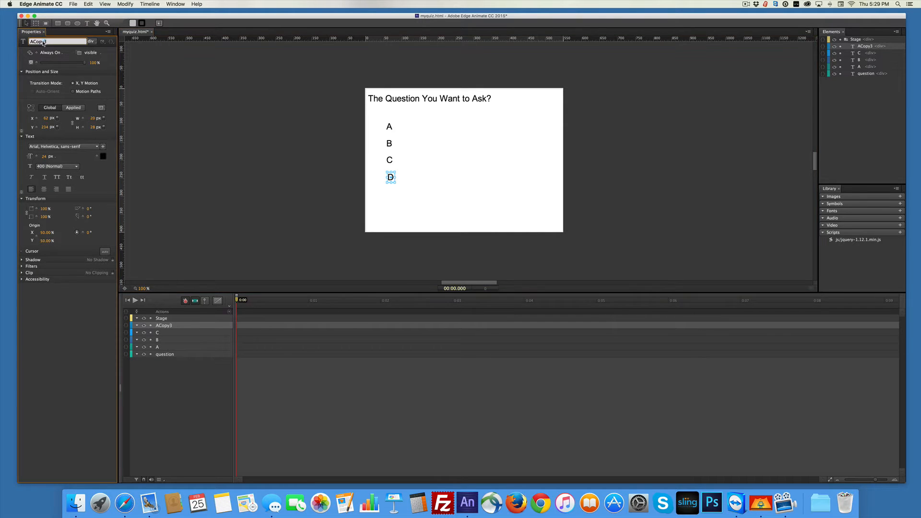
text(D)
click(452, 164)
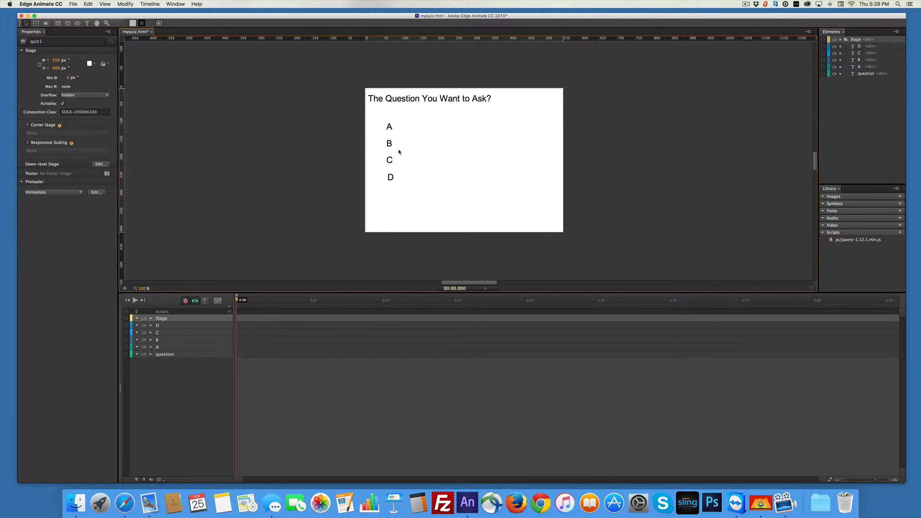
- Move the D lower in line with the other letters and distribute all four letters by vertical center
drag(389, 177, 389, 188)
drag(378, 122, 397, 198)
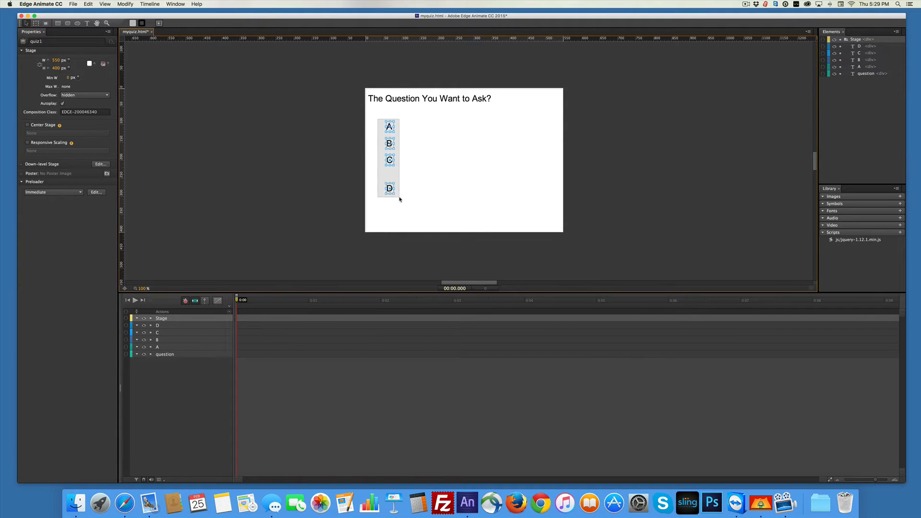
click(125, 4)
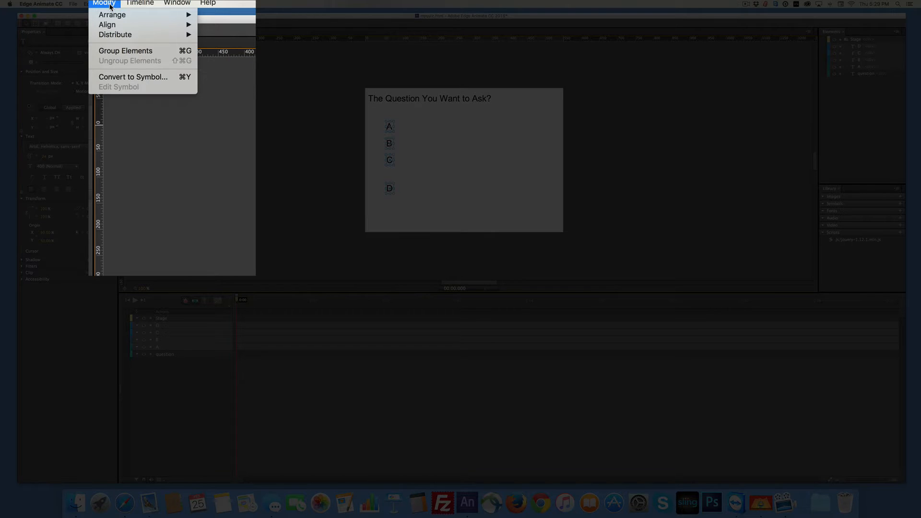
mouse_move(174, 35)
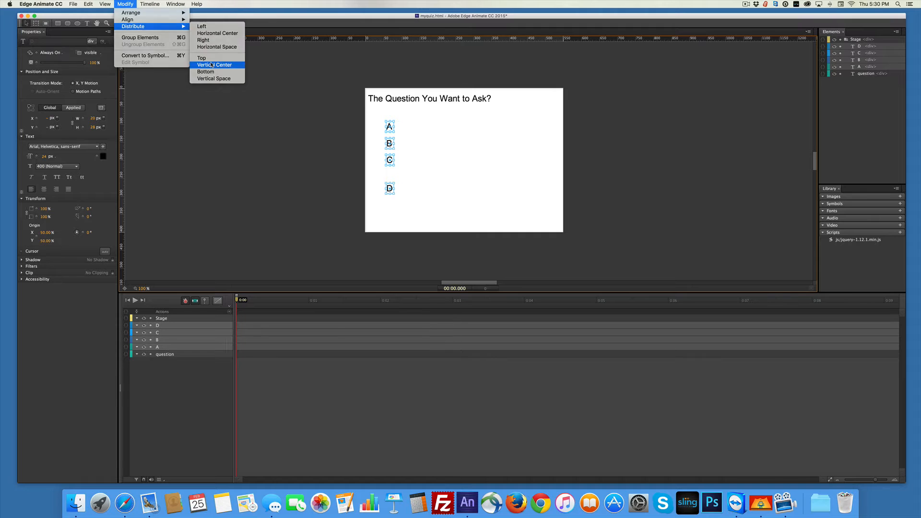
click(210, 64)
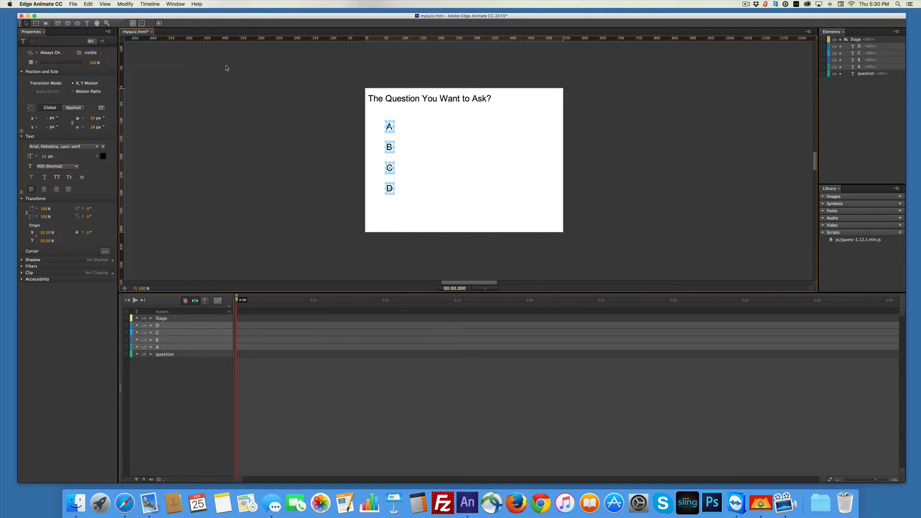
click(465, 152)
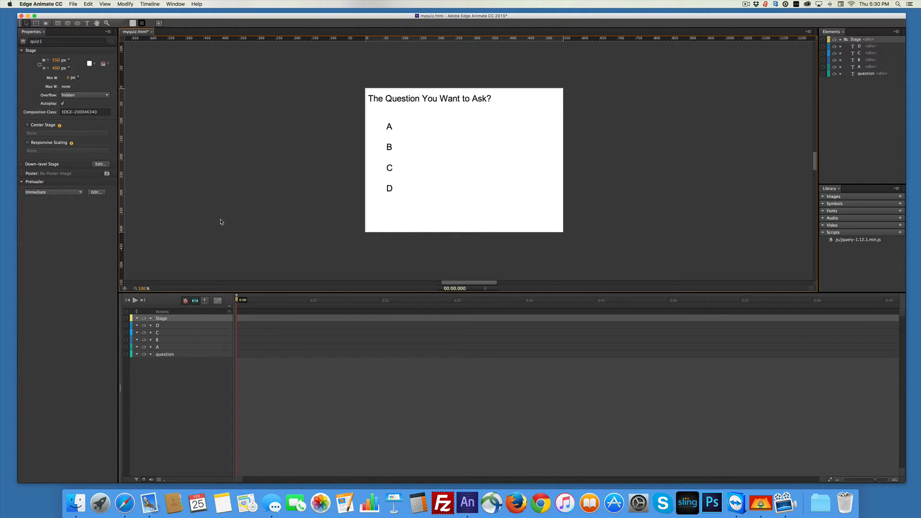
- Add a text box about 431 px wide beside the letter A, reading "Answer One"
click(87, 23)
drag(400, 123, 555, 135)
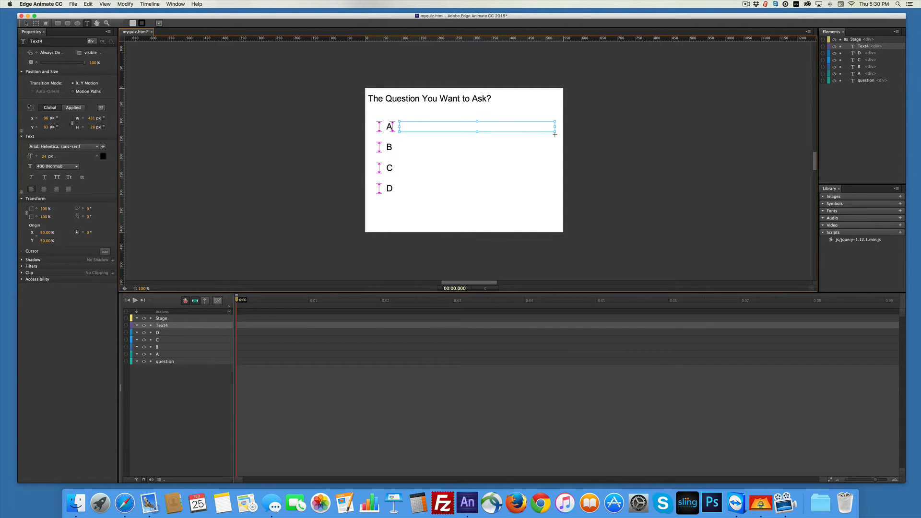
click(459, 128)
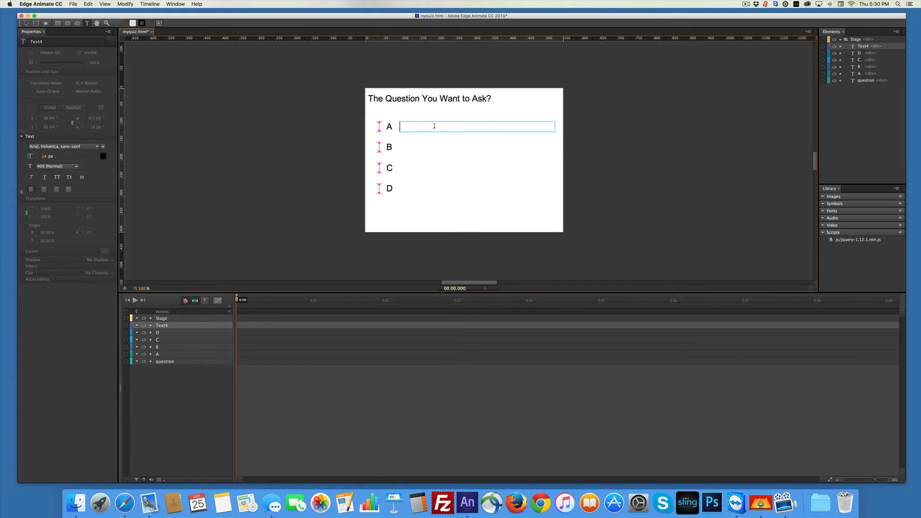
text(Answer One)
- Rename the "Answer One" text element as ans_a
click(47, 42)
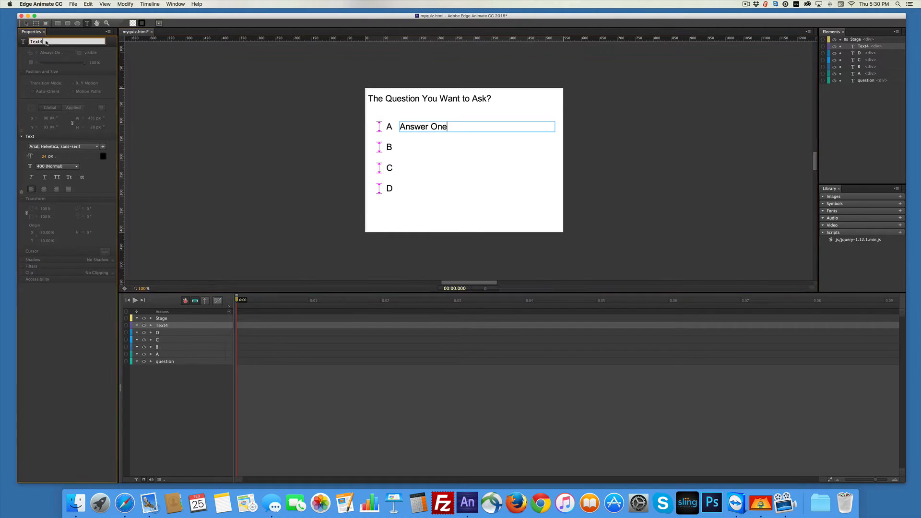
click(48, 42)
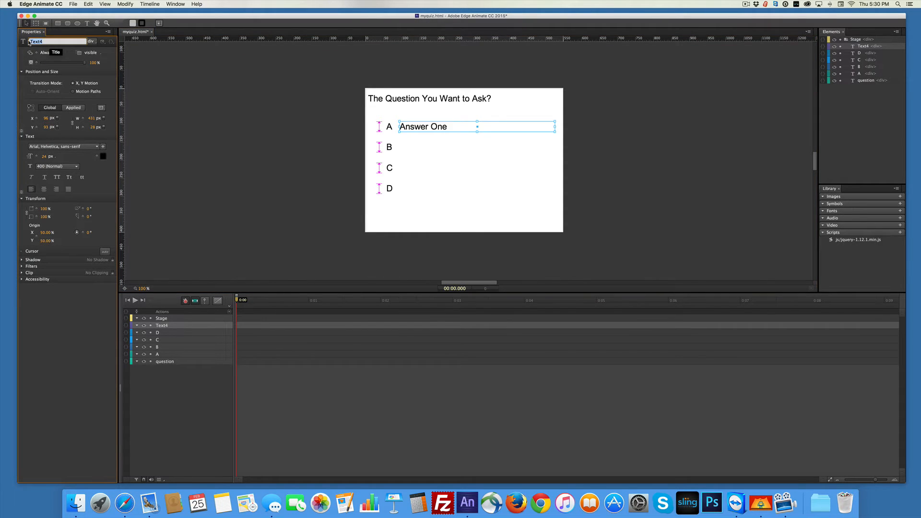
text(ans_a)
- Duplicate the "Answer One" text three times, placing the copies beside B, C and D
click(426, 126)
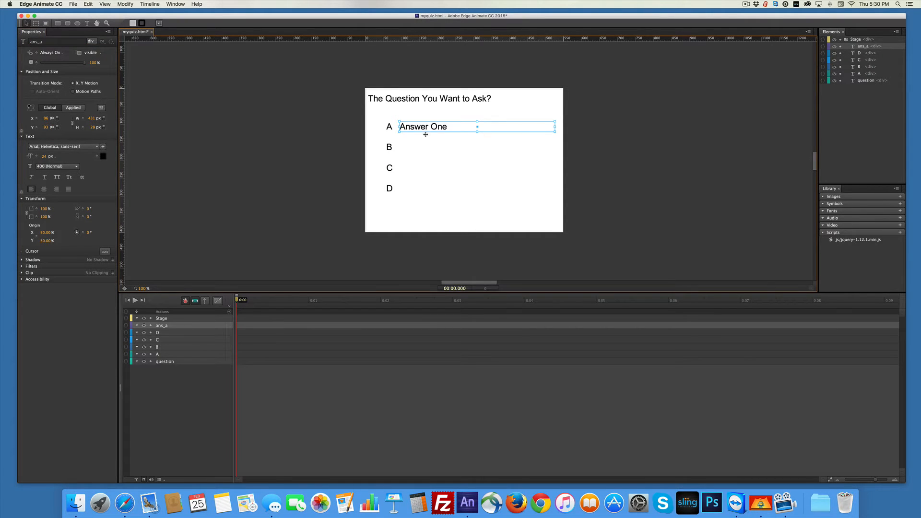
alt+drag(425, 135, 422, 186)
drag(422, 187, 422, 186)
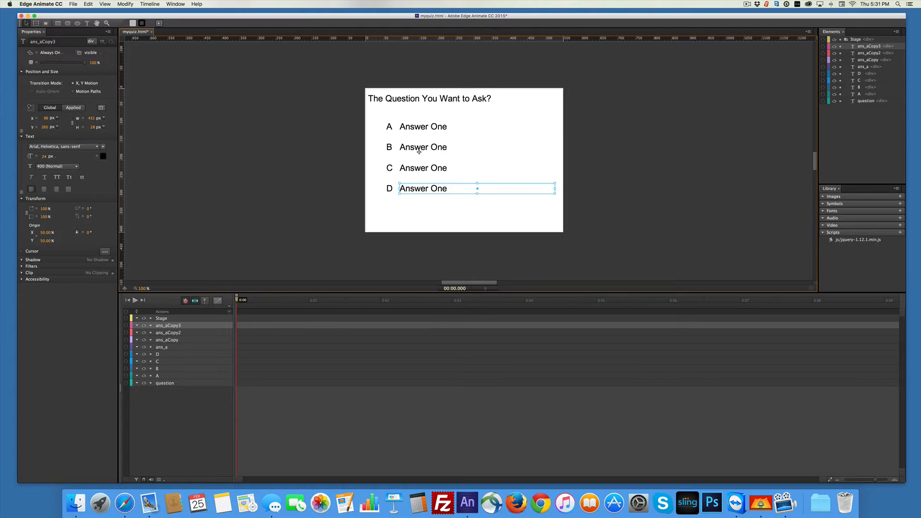
- Change the answer text beside B to "Answer Two" and rename its element as ans_b
click(435, 145)
double_click(436, 146)
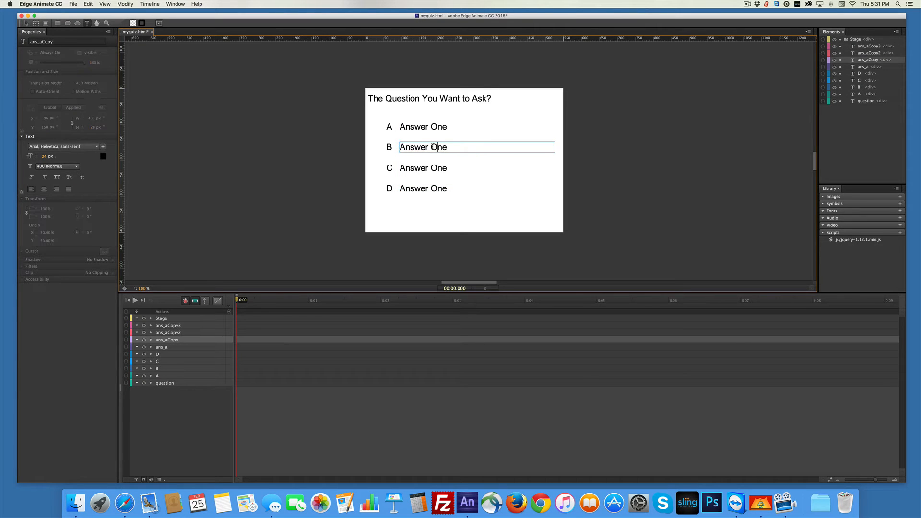
double_click(438, 147)
text(Two)
key(Escape)
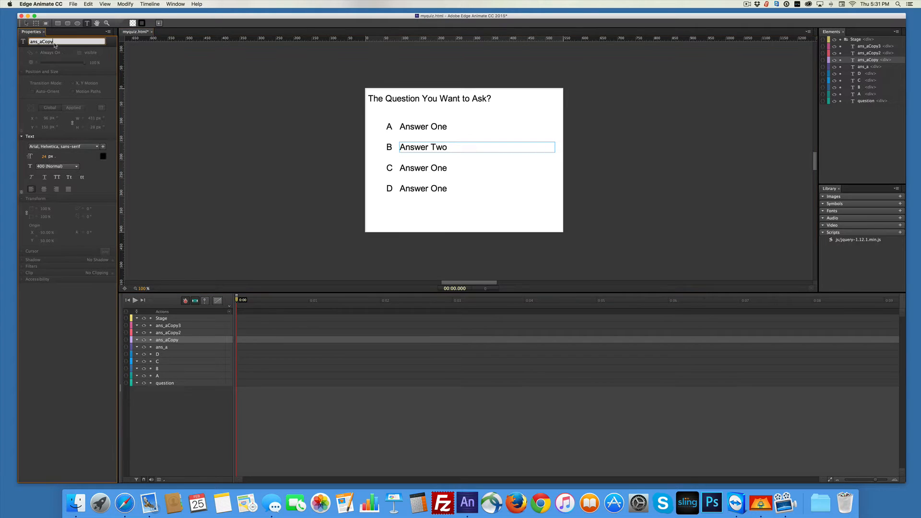
click(43, 41)
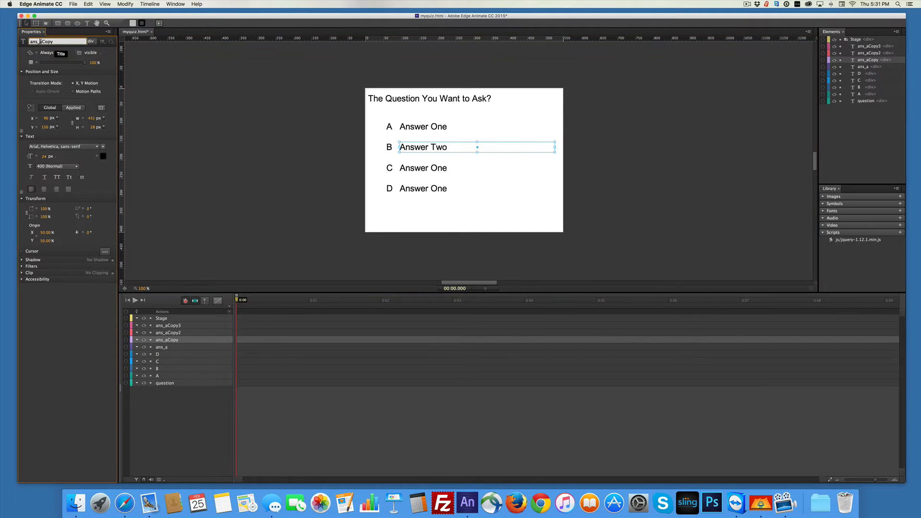
text(ans_b)
- Change the answer text beside C to "Answer Three" and rename its element as ans_c
click(409, 166)
double_click(431, 173)
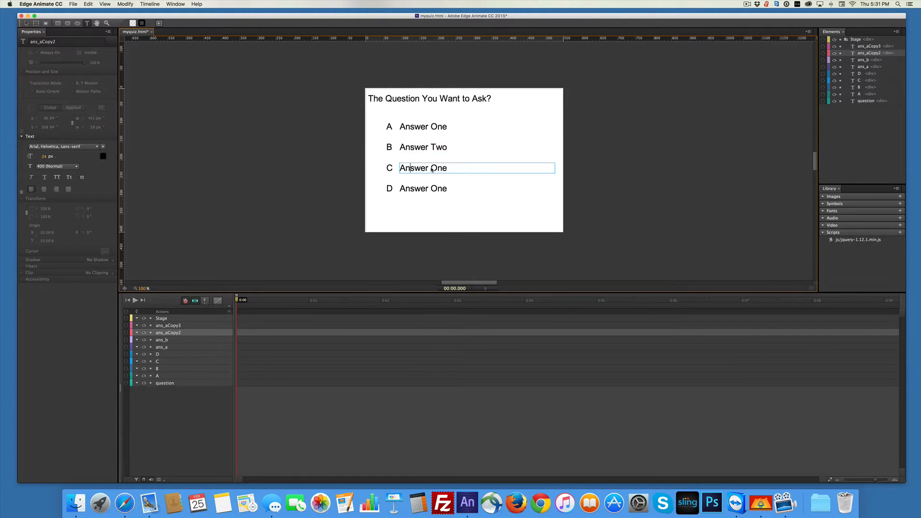
double_click(439, 168)
text(Three)
key(Escape)
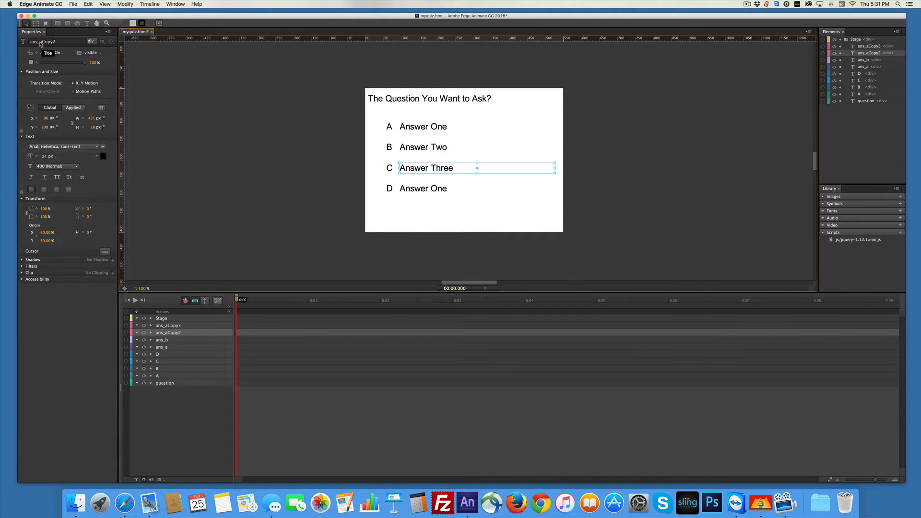
click(41, 42)
text(ans_c)
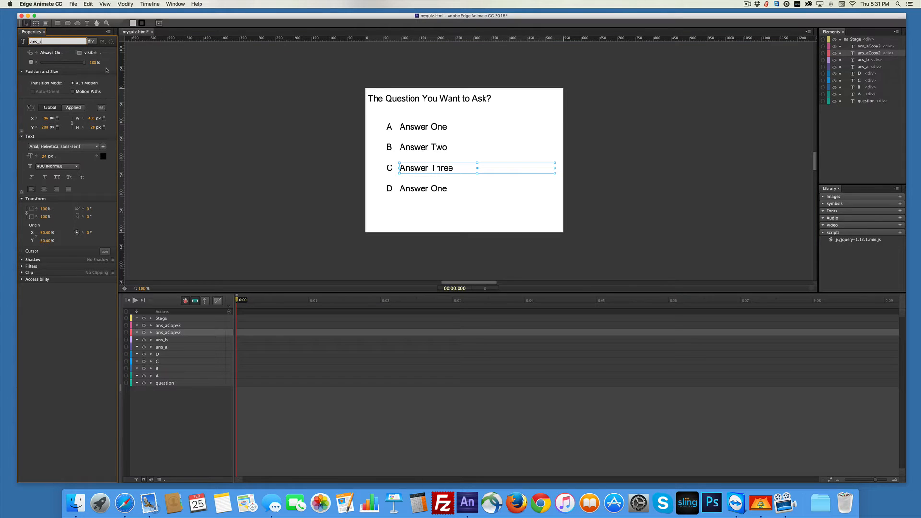
- Change the answer text beside D to "Answer Four"
click(430, 188)
double_click(430, 188)
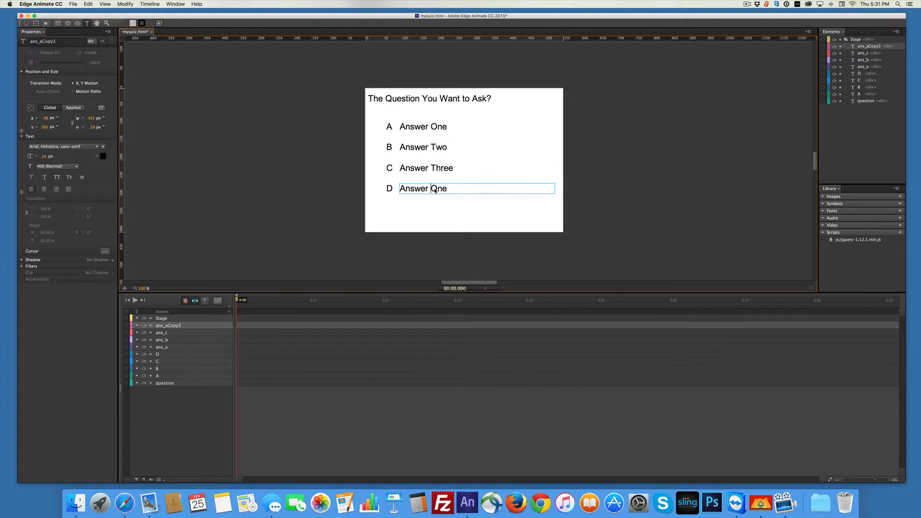
drag(430, 188, 446, 190)
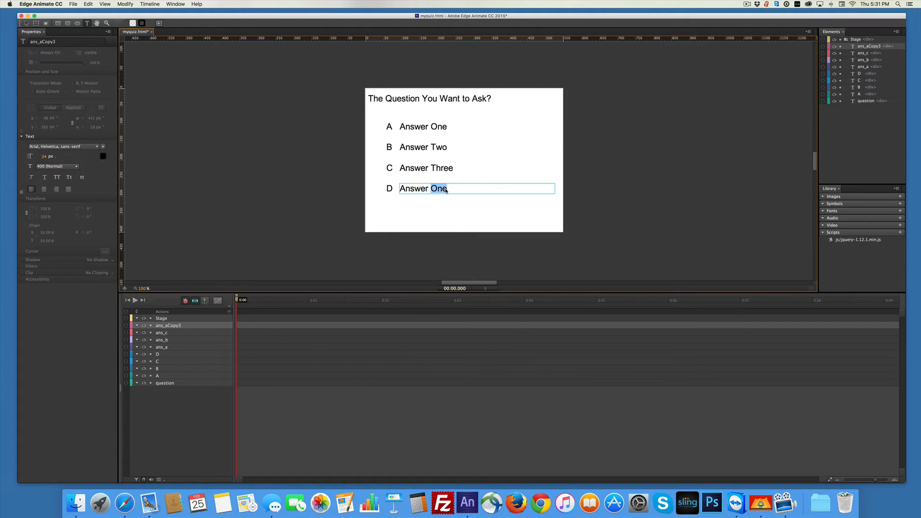
text(four)
key(BackSpace)
key(BackSpace)
key(BackSpace)
key(BackSpace)
text(Four)
key(Escape)
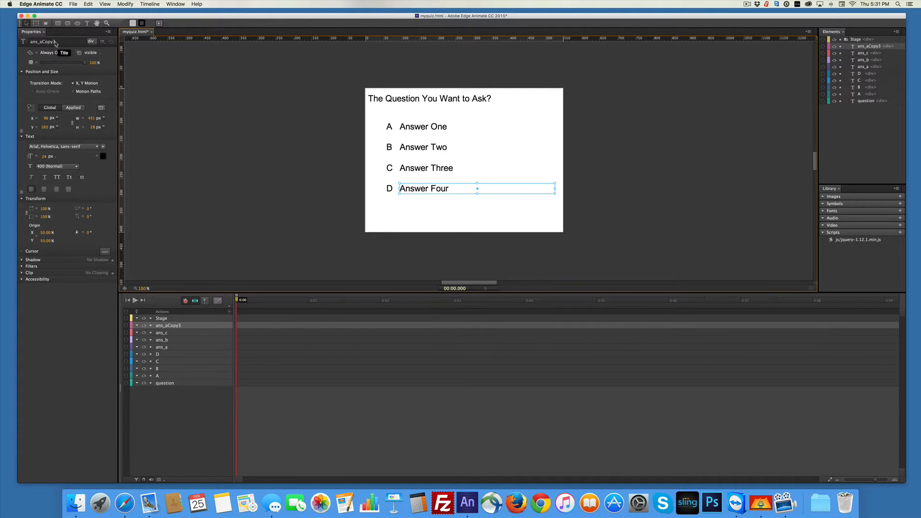
- Rename the "Answer Four" text element as ans_d
click(58, 43)
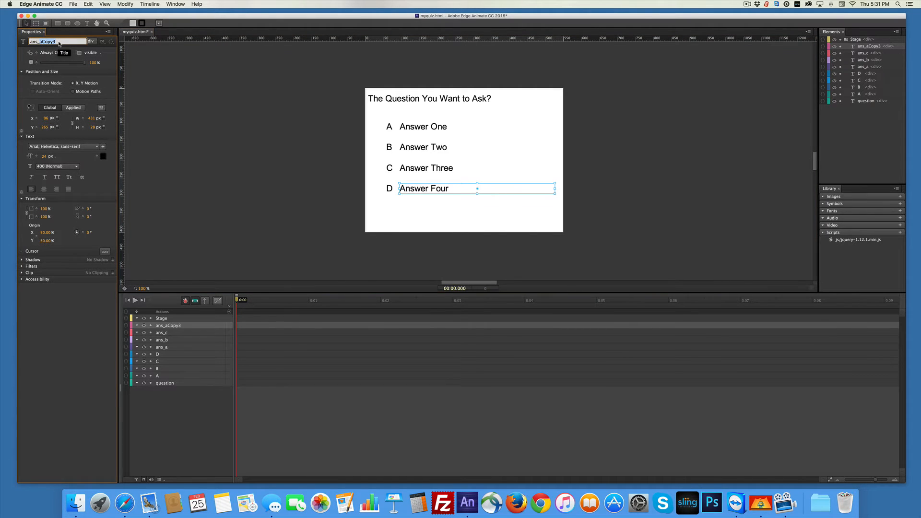
text(ans_d)
click(236, 142)
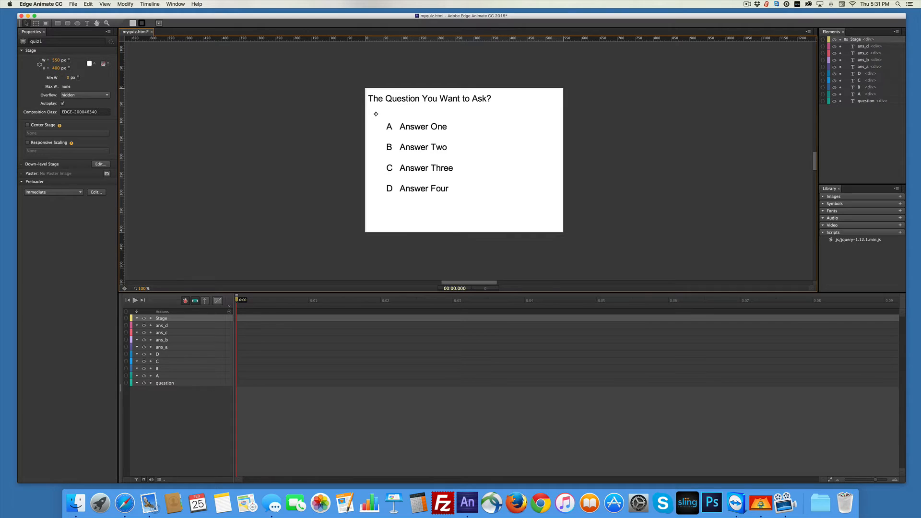
- Group the letter A with the "Answer One" text and rename the group as GroupA
click(24, 23)
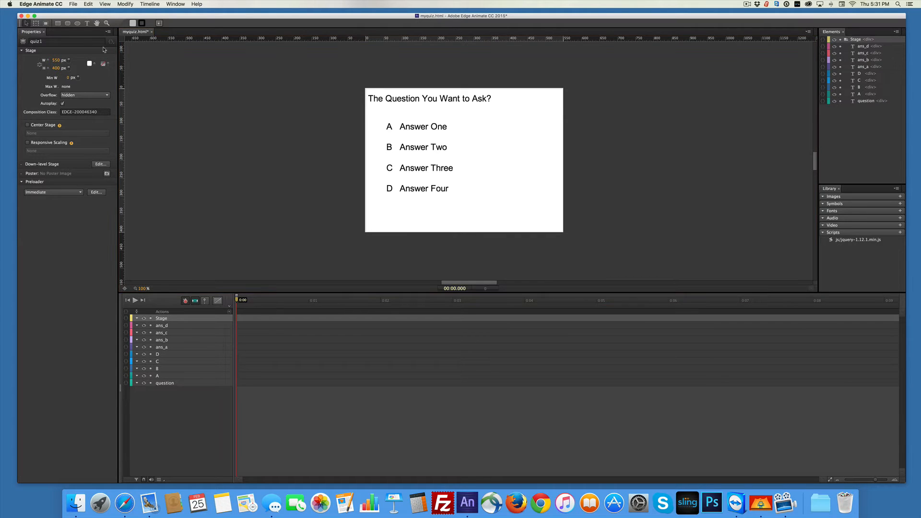
drag(381, 120, 454, 138)
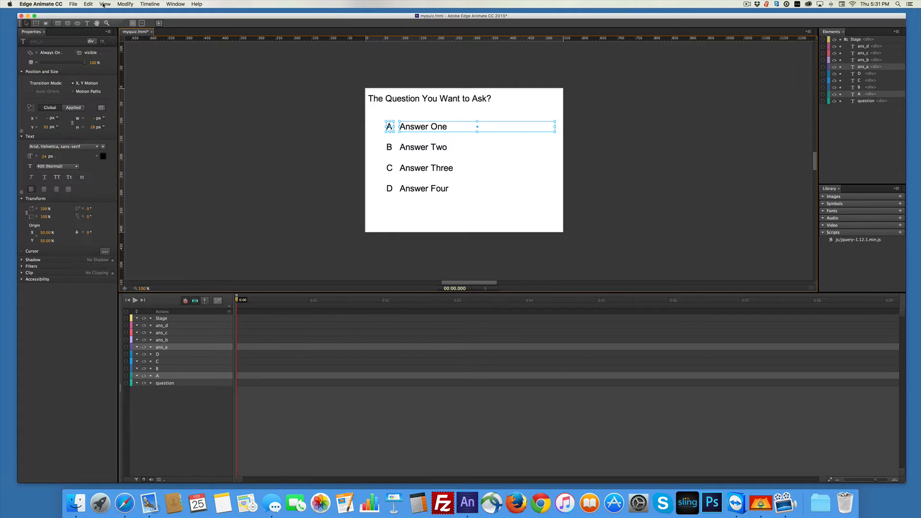
click(121, 4)
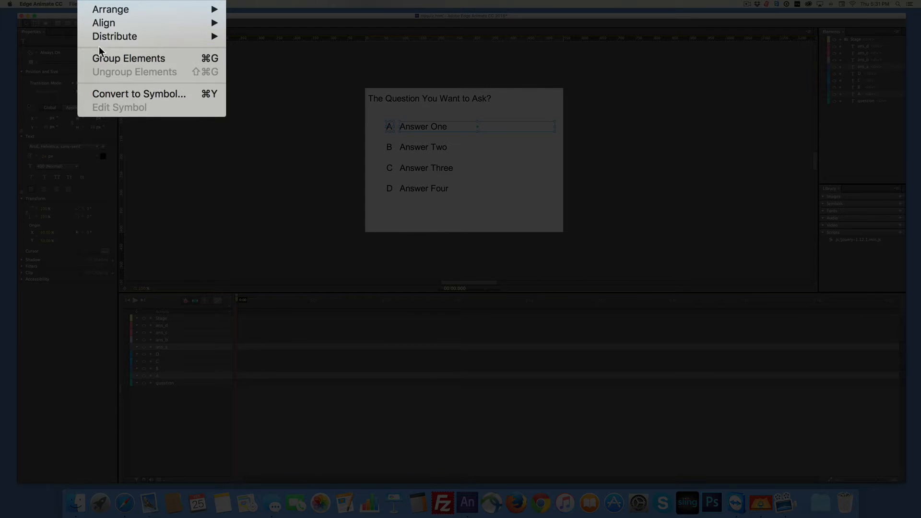
click(100, 60)
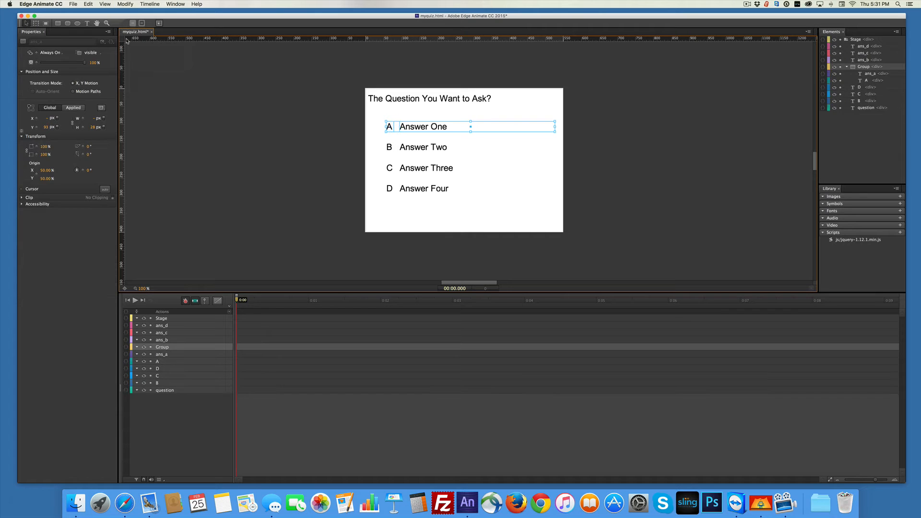
double_click(172, 347)
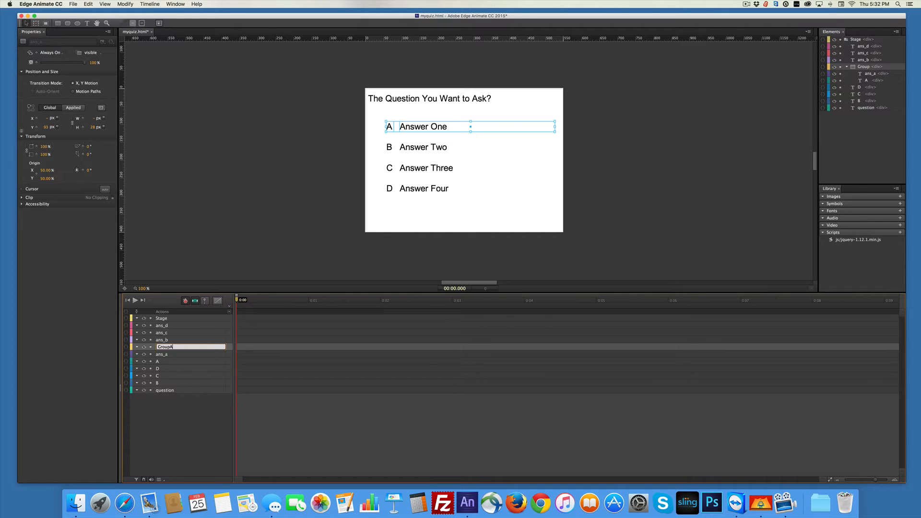
text(A)
click(377, 144)
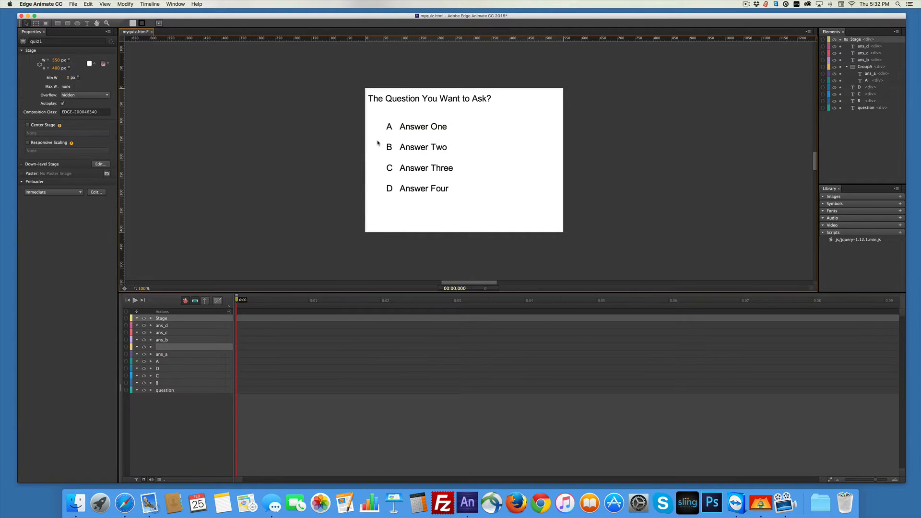
- Group the letter B with the "Answer Two" text and rename the group as GroupB
drag(377, 143, 416, 149)
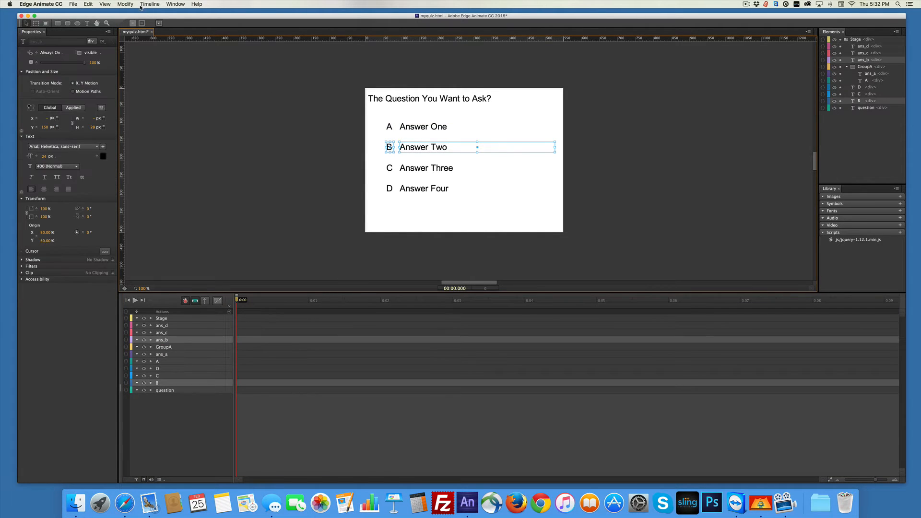
click(126, 5)
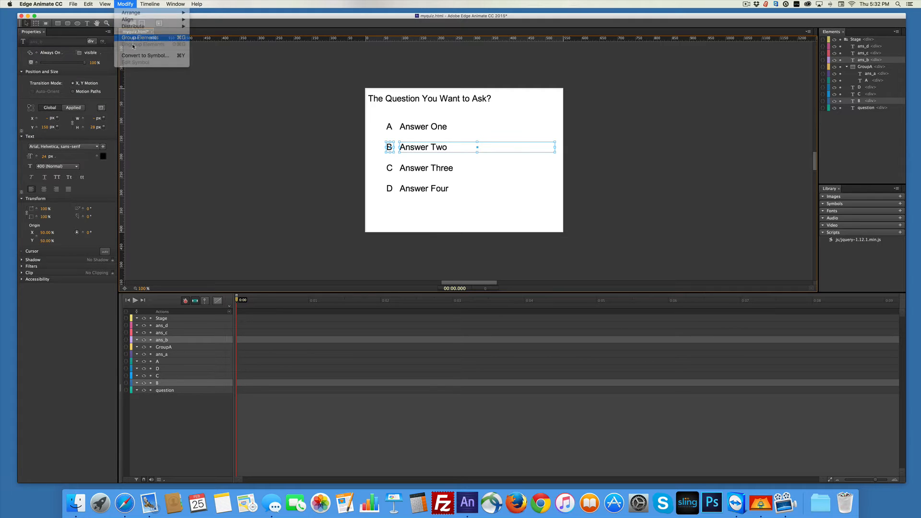
click(138, 38)
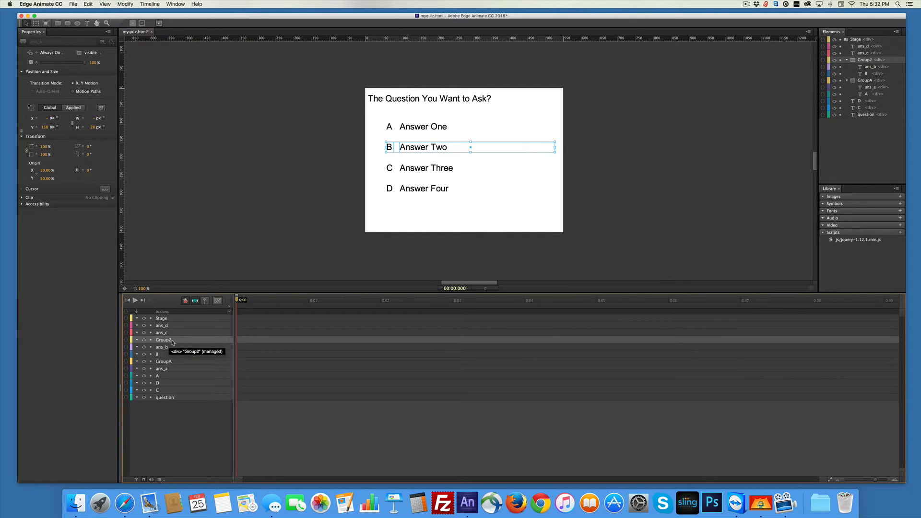
double_click(172, 341)
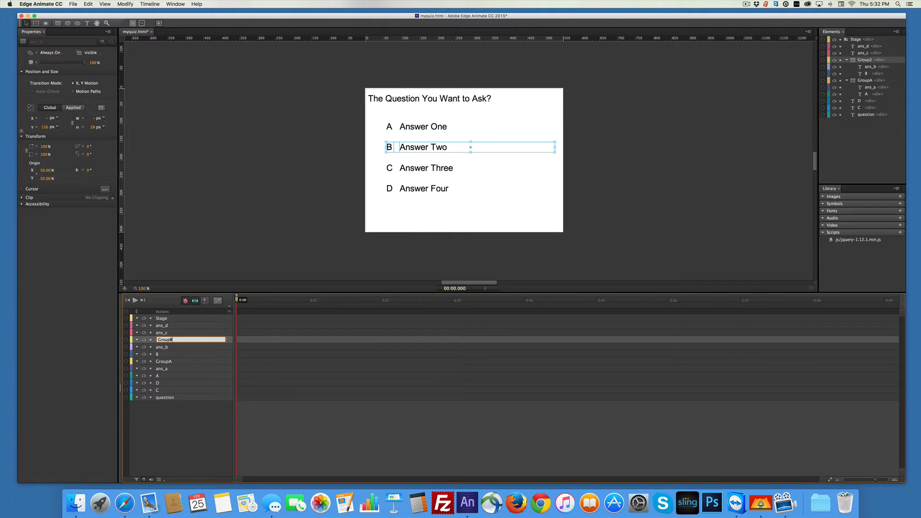
- Group the letter C with the "Answer Three" text and rename the group as GroupC
drag(378, 159, 449, 172)
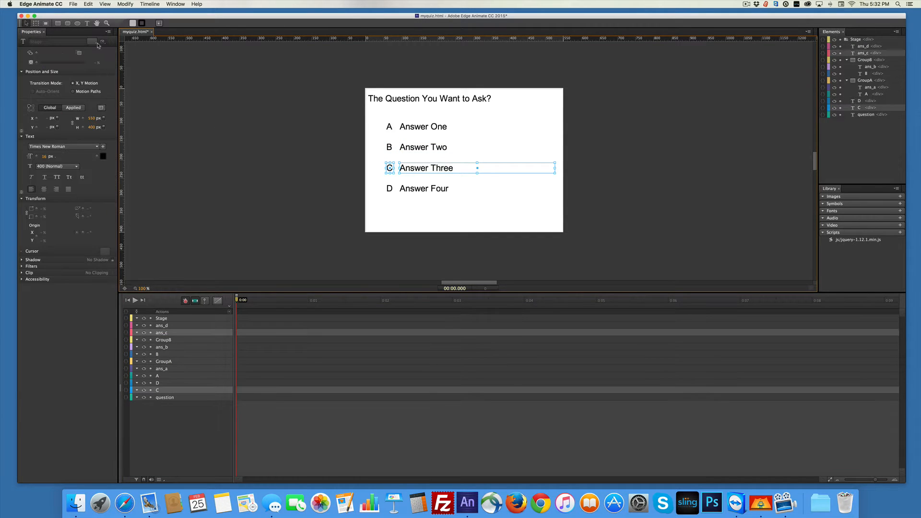
click(121, 4)
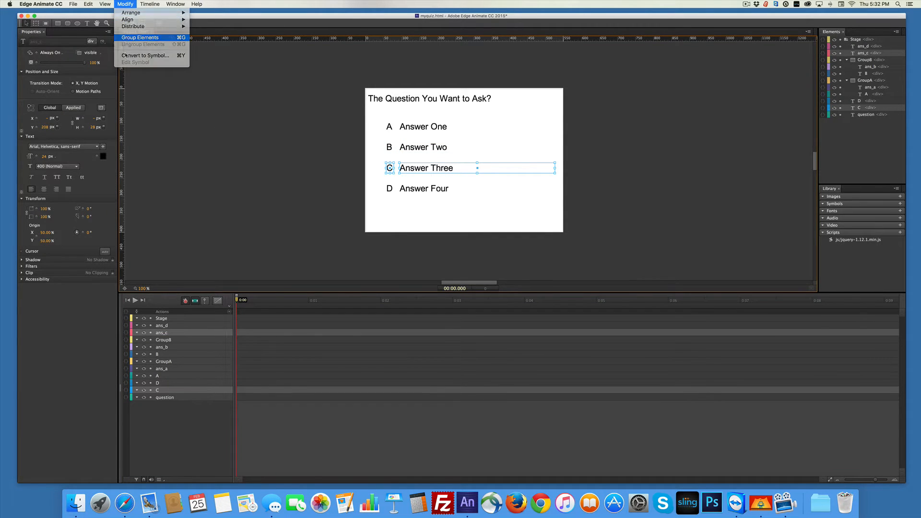
click(140, 38)
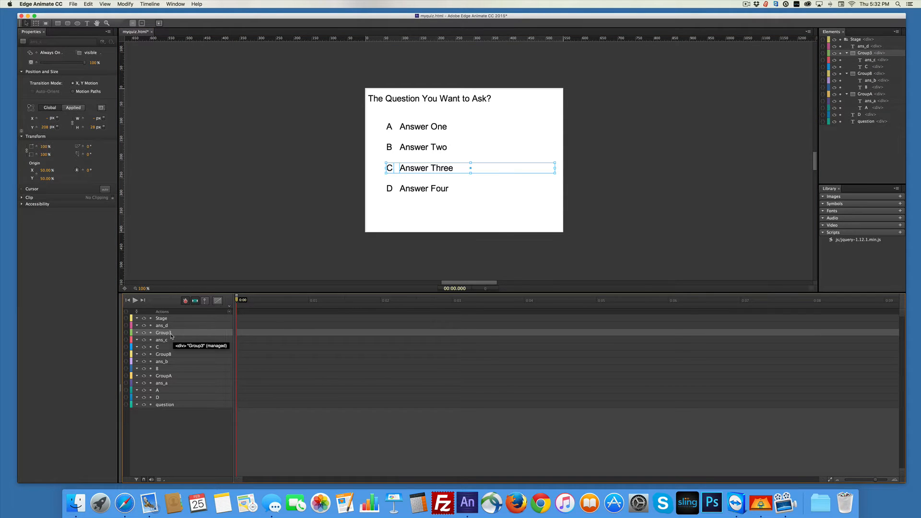
double_click(171, 335)
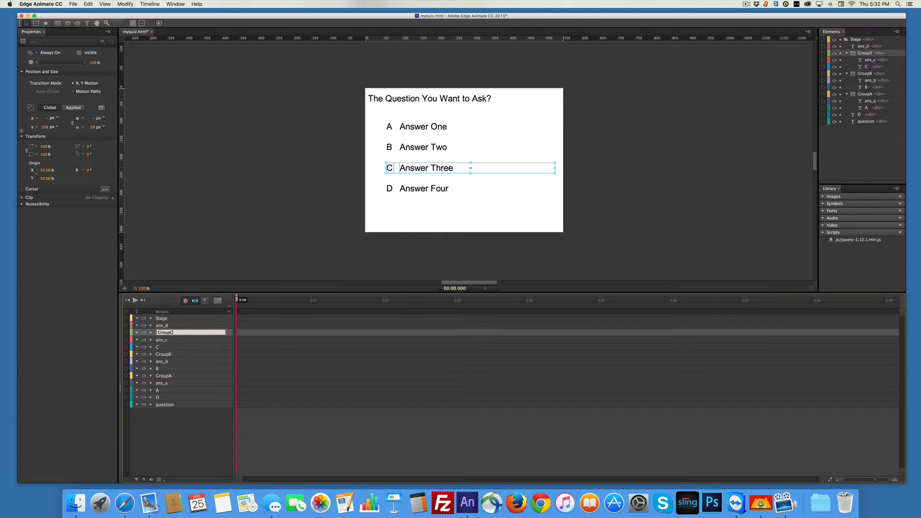
click(402, 204)
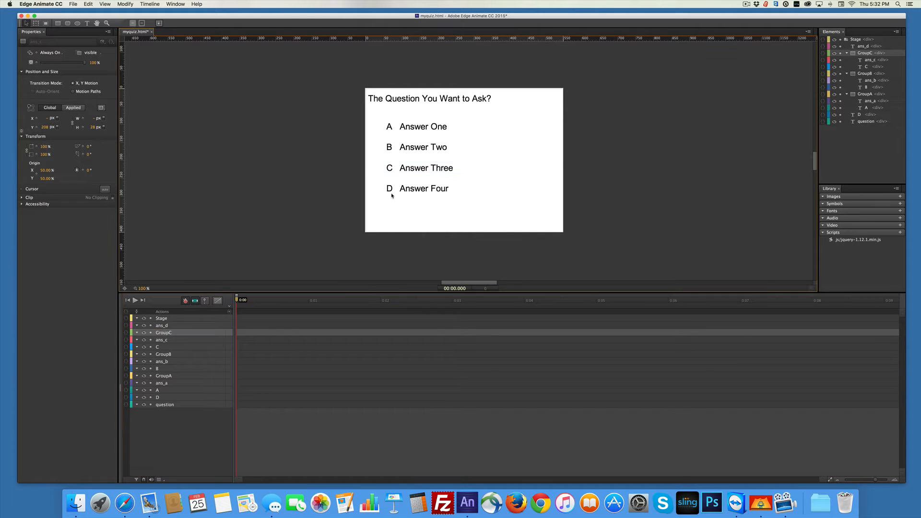
- Group the letter D with the "Answer Four" text and rename the group as GroupD
drag(376, 180, 458, 201)
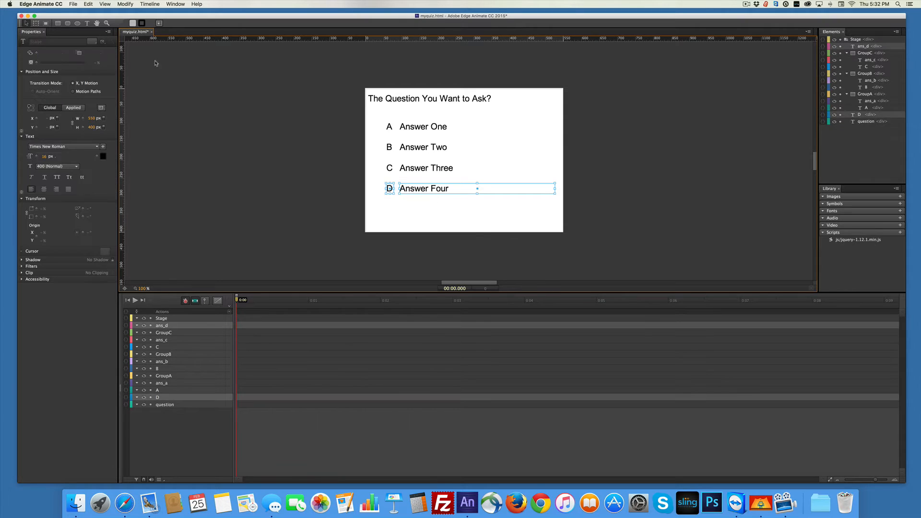
click(125, 4)
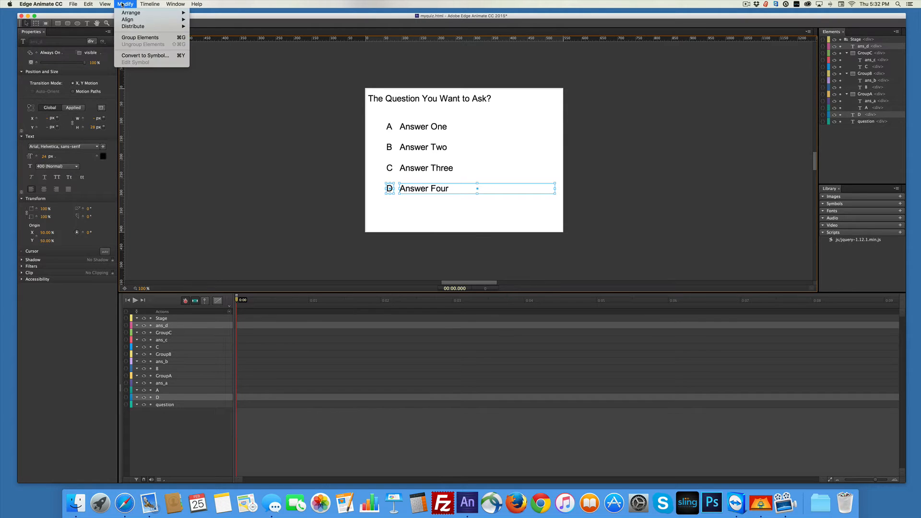
click(126, 37)
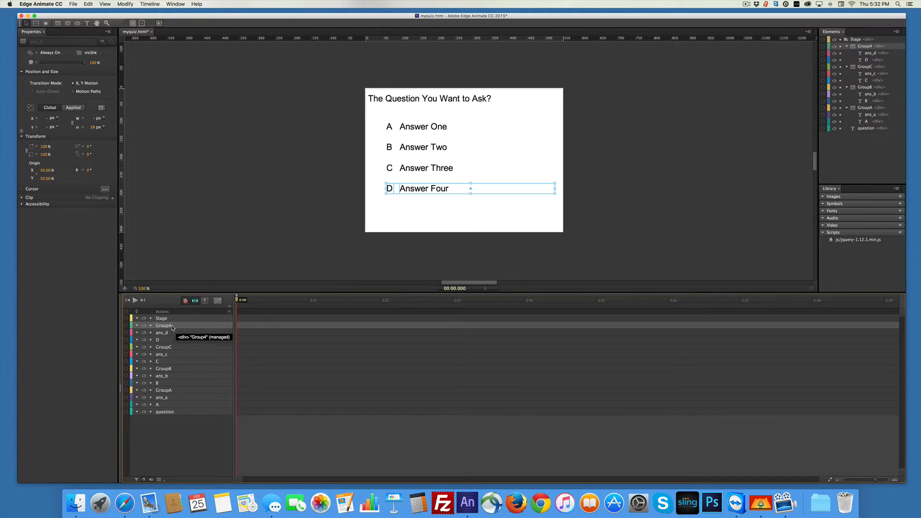
double_click(171, 326)
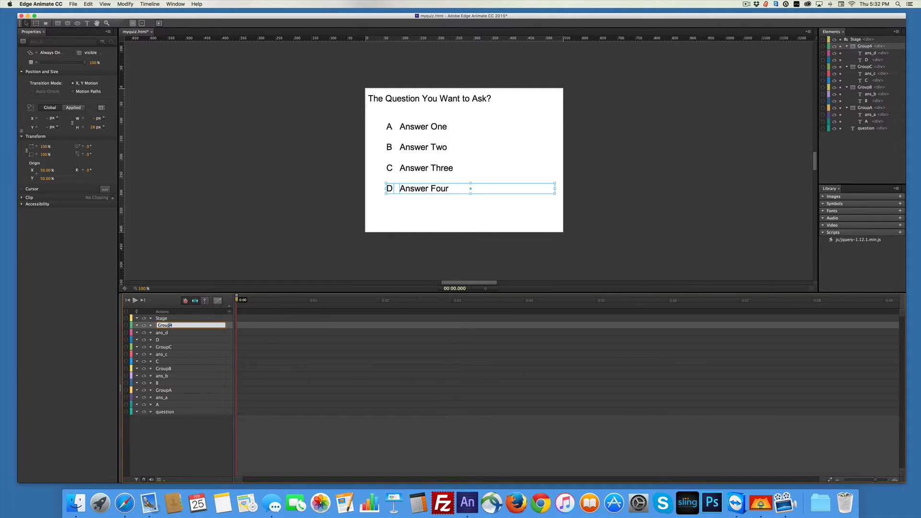
text(D)
click(194, 232)
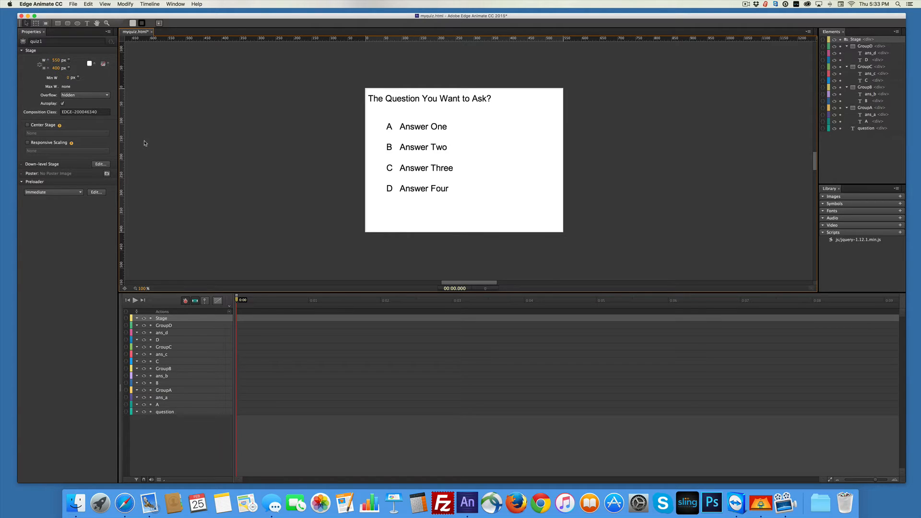
- Add a "Next >" text box about 103 px wide near the stage's lower right corner
click(87, 24)
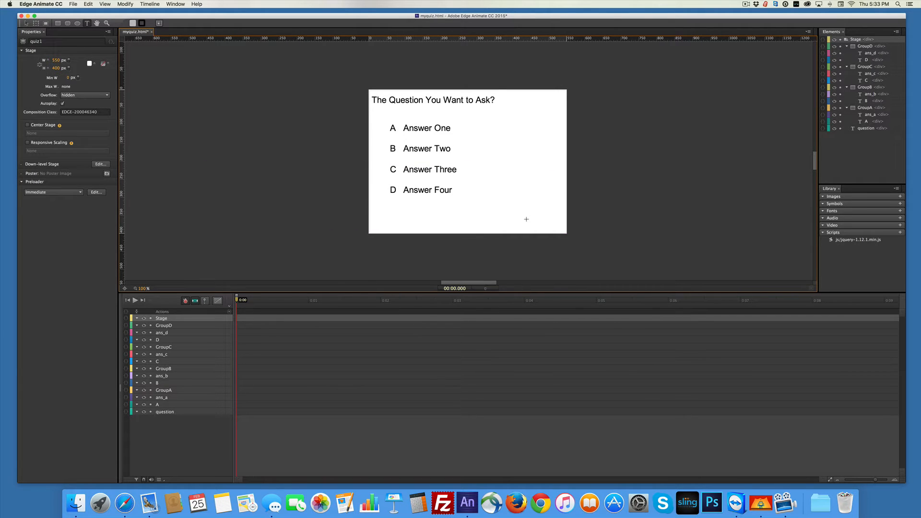
drag(524, 220, 561, 231)
text(Next)
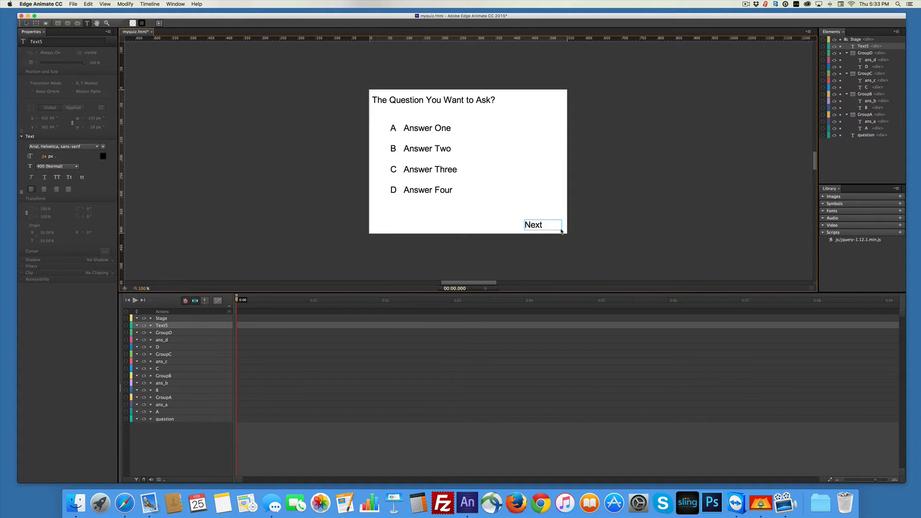
text( >)
key(Escape)
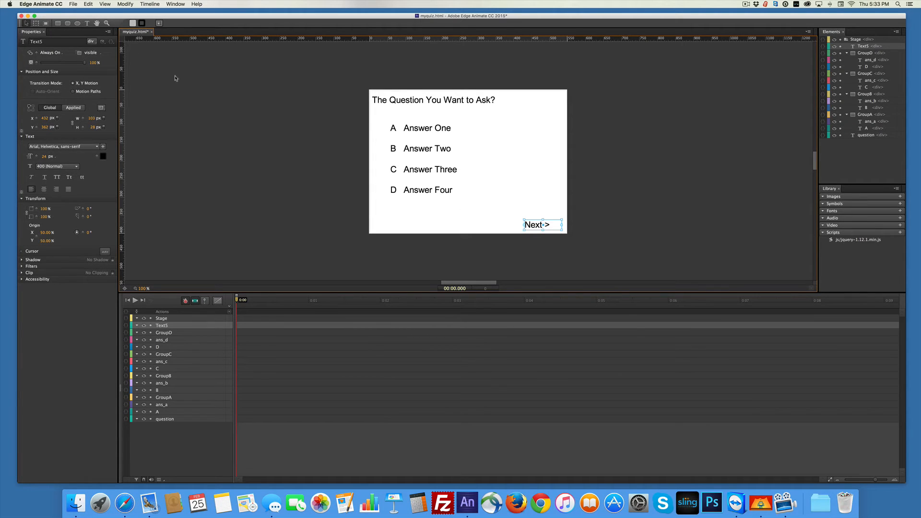
- Rename the "Next >" text element as next
click(60, 41)
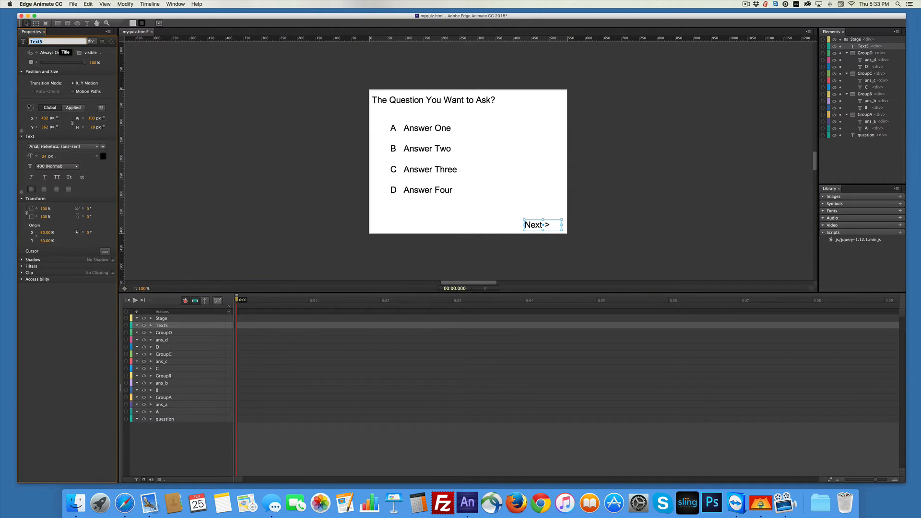
text(next)
key(Return)
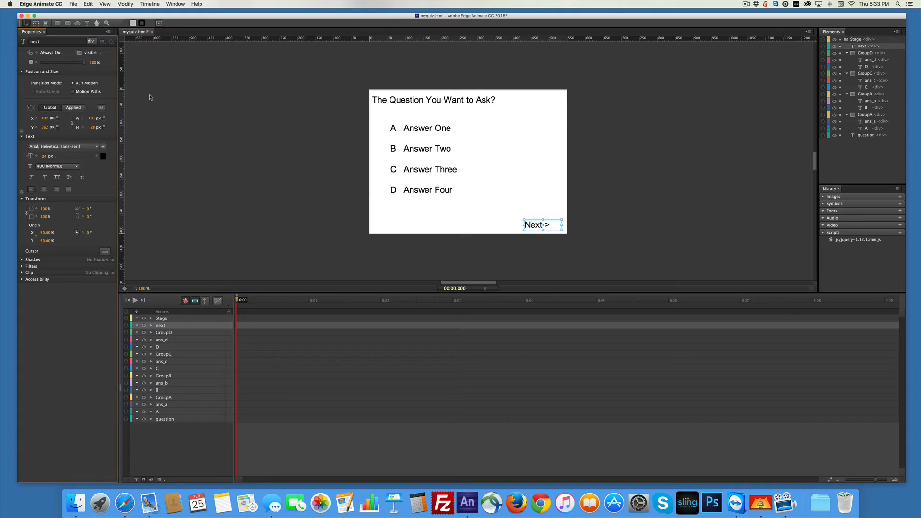
click(225, 114)
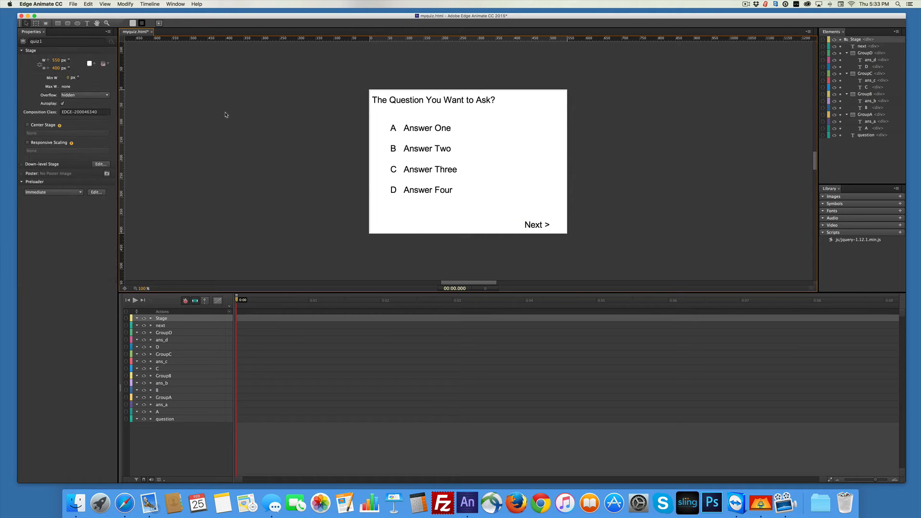
- Add a "Score" text box about 81 px wide below the D row and align it level with "Next >"
scroll(225, 114, up, 1)
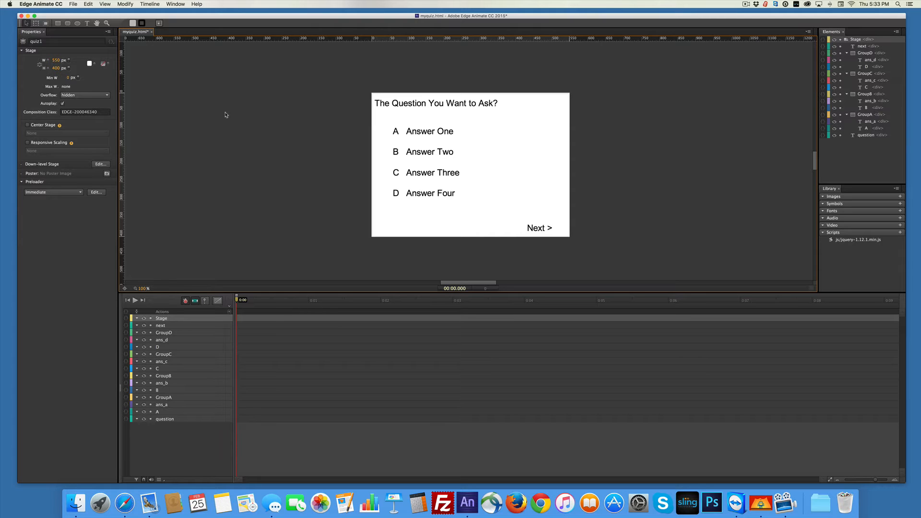
click(87, 23)
drag(392, 228, 423, 235)
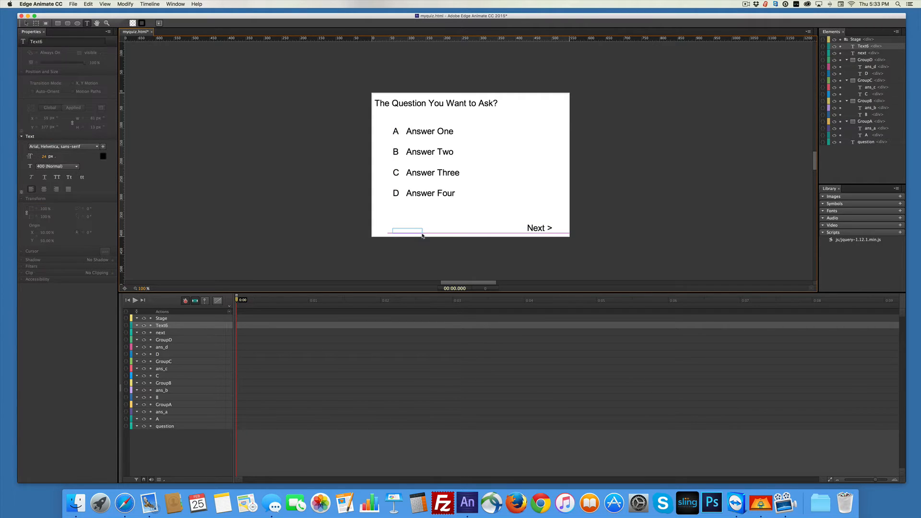
text(Score)
click(26, 23)
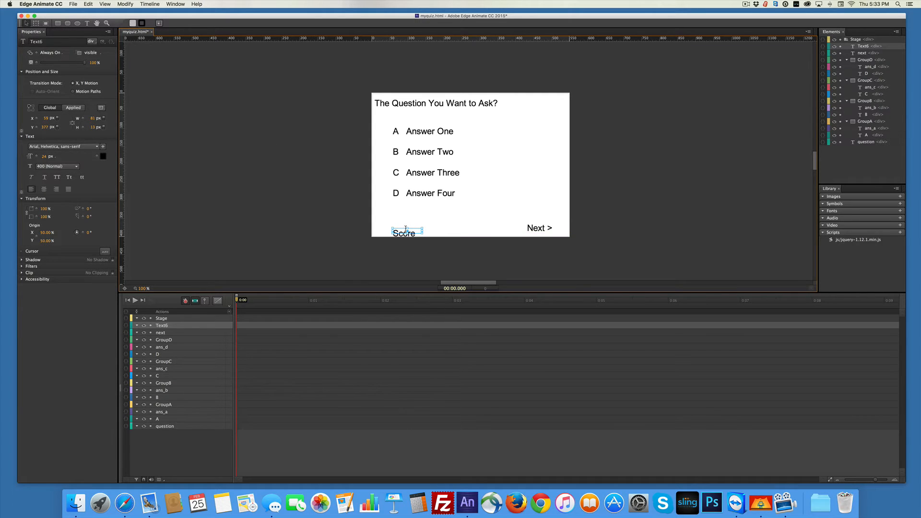
drag(404, 229, 417, 228)
click(373, 216)
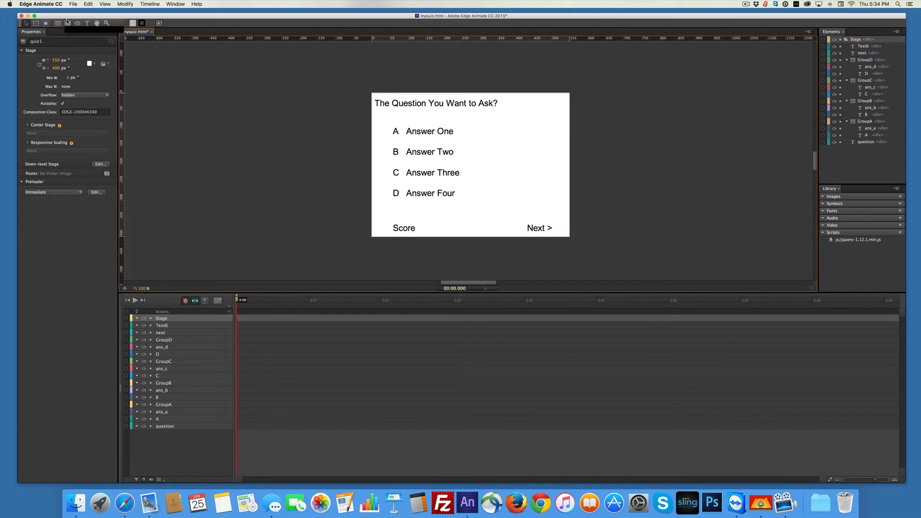
- Add a small text box containing "0" just right of "Score", at about X 146 px, Y 370 px
click(86, 24)
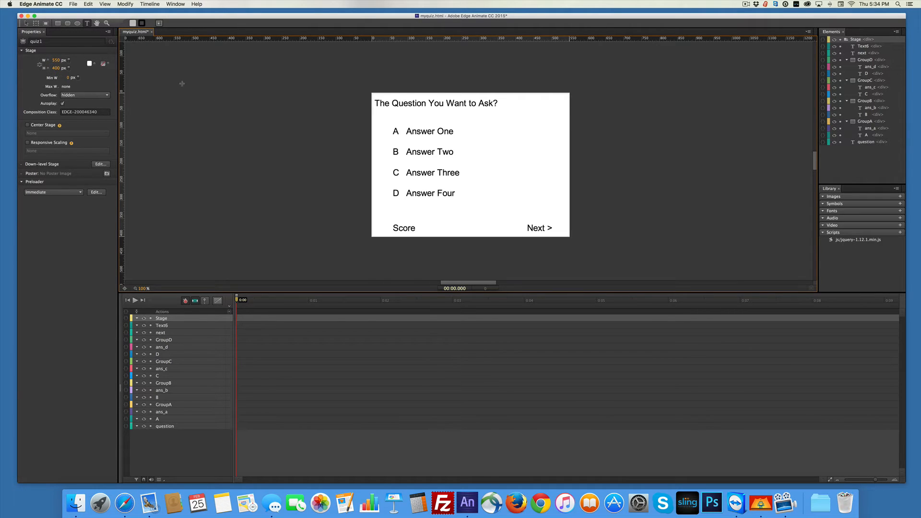
click(424, 226)
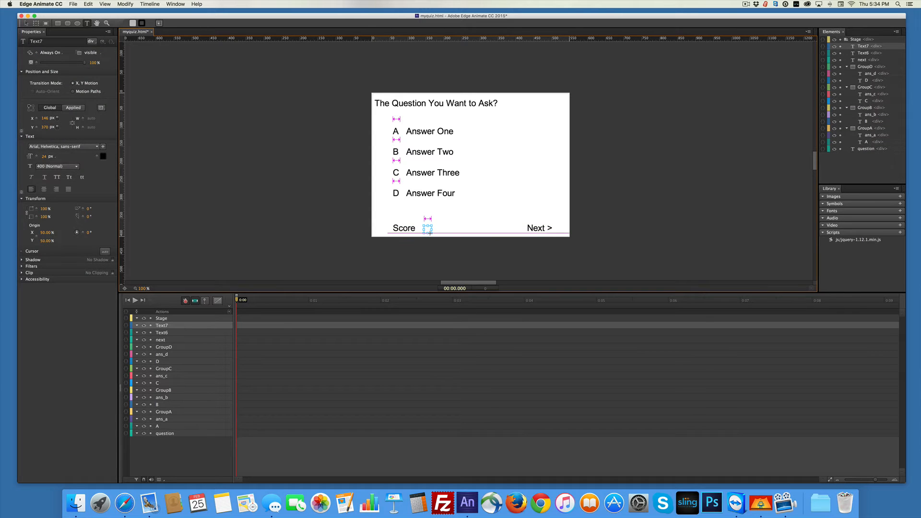
text(0)
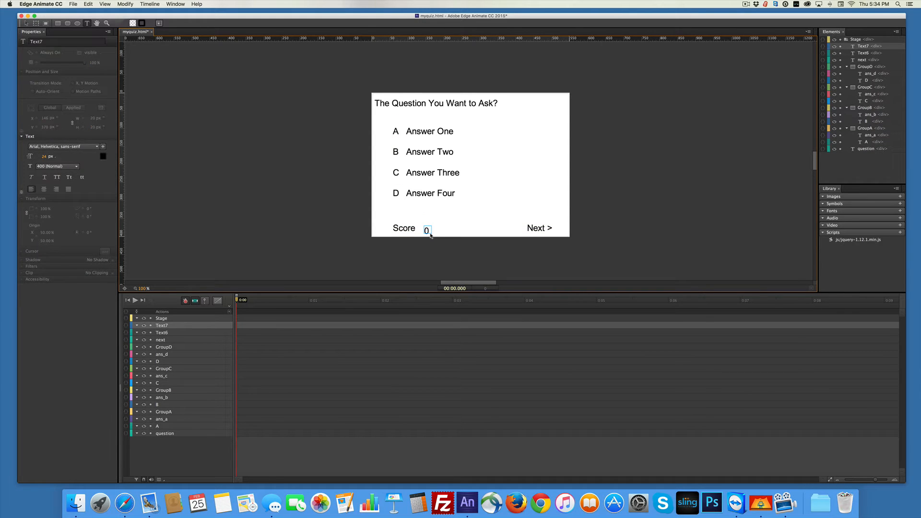
- Rename the "0" text element beside "Score" as correct and nudge it up slightly to line up with the label
click(47, 42)
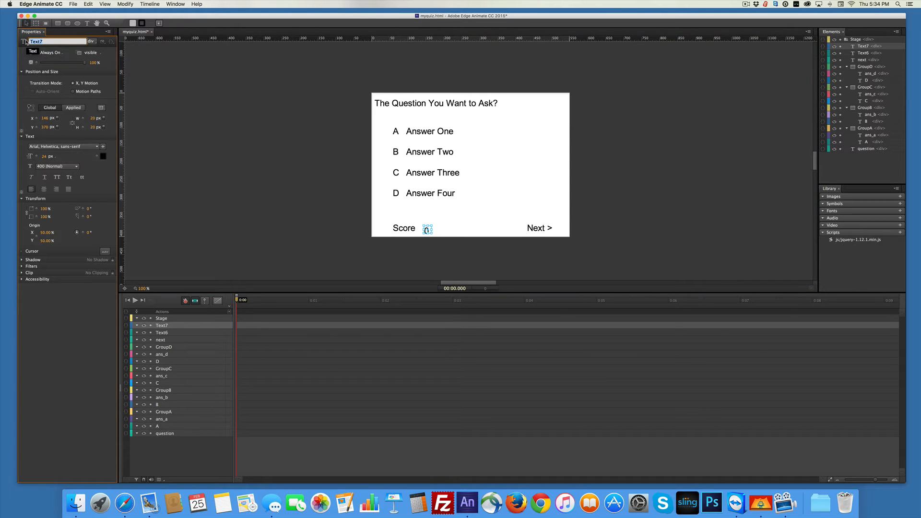
text(correct)
key(Return)
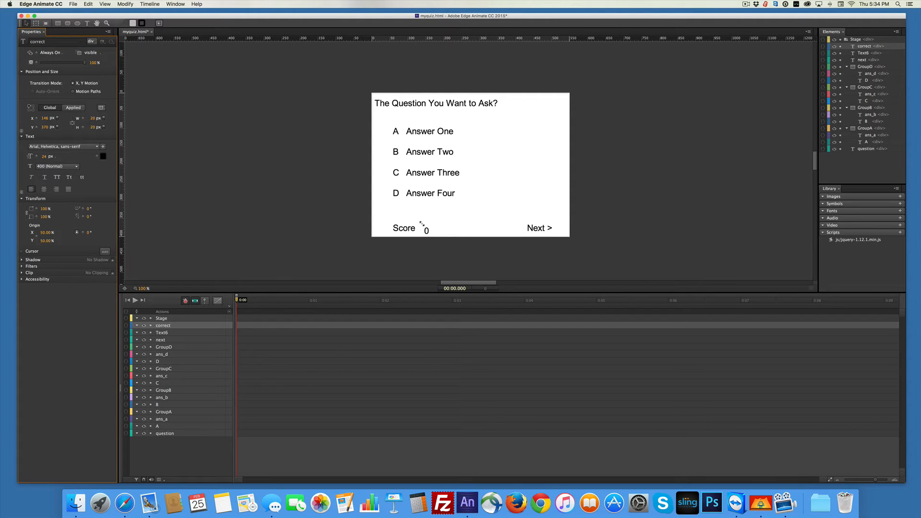
drag(425, 229, 426, 230)
click(444, 232)
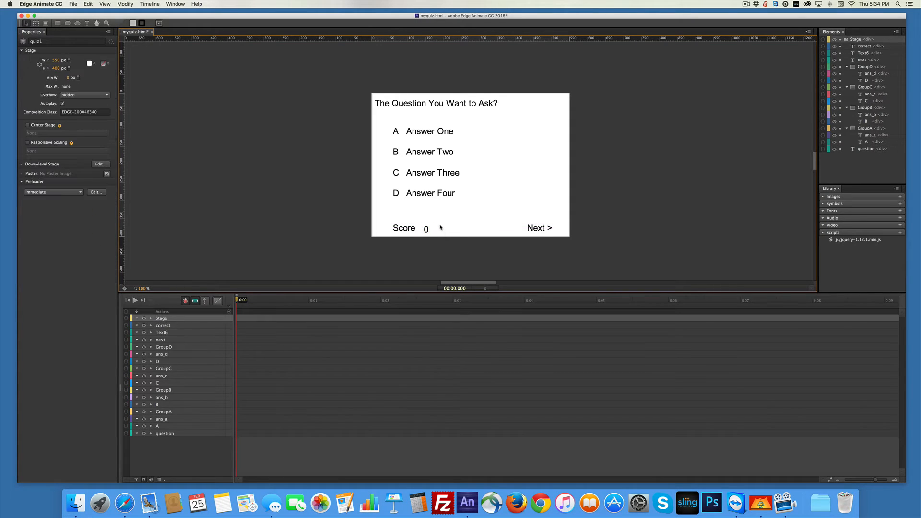
- Add a "/" text box just right of the "0", at about X 171 px, Y 372 px, and narrow it to about 11 px
click(87, 23)
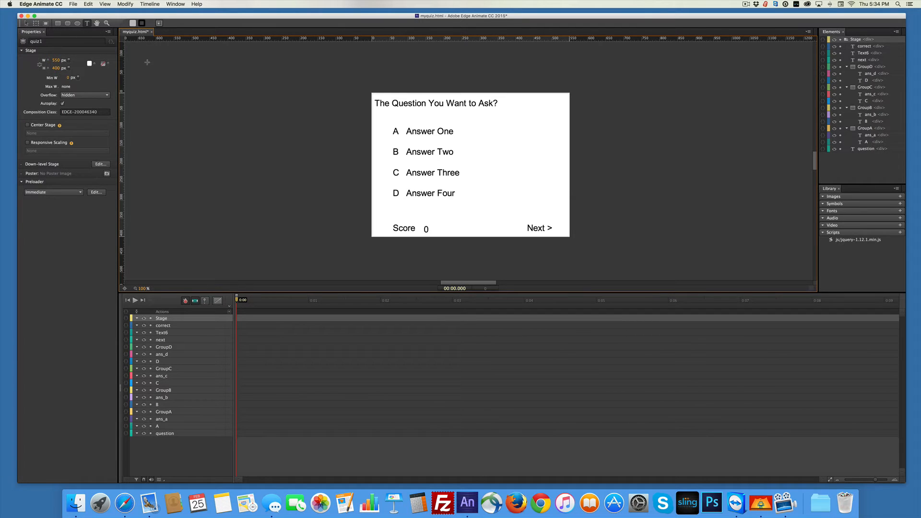
click(433, 228)
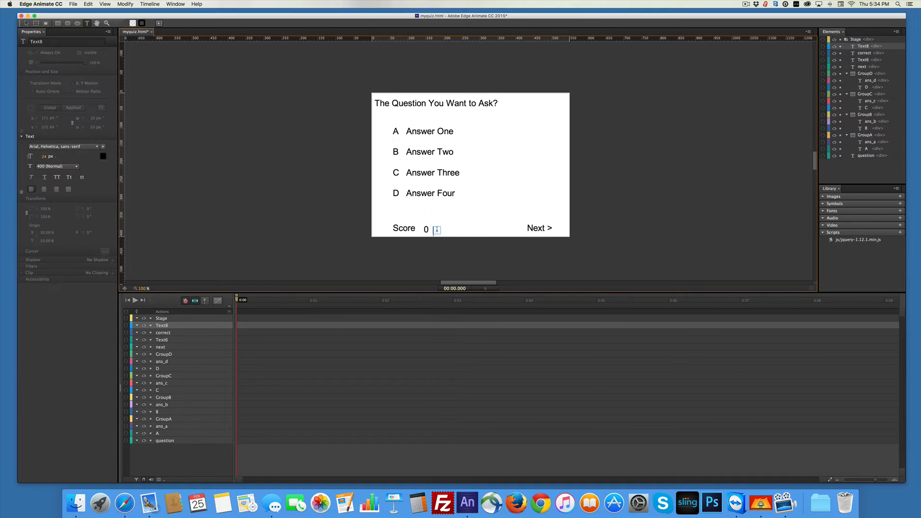
text(/)
key(Escape)
key(v)
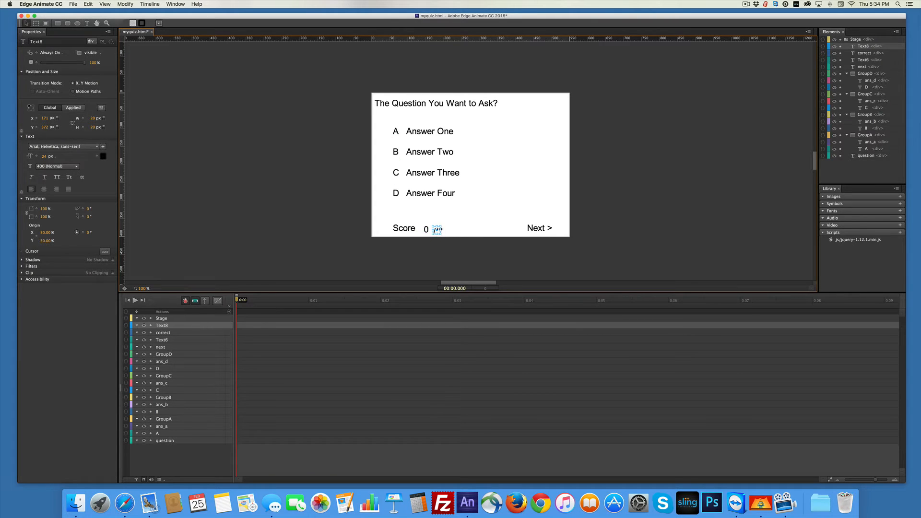
click(435, 229)
- Rename the "/" text element as divider
click(87, 23)
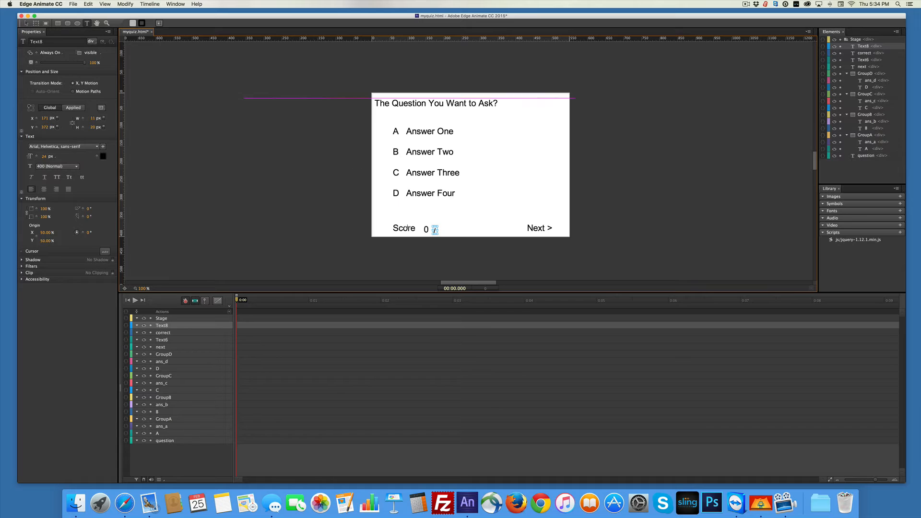
click(435, 231)
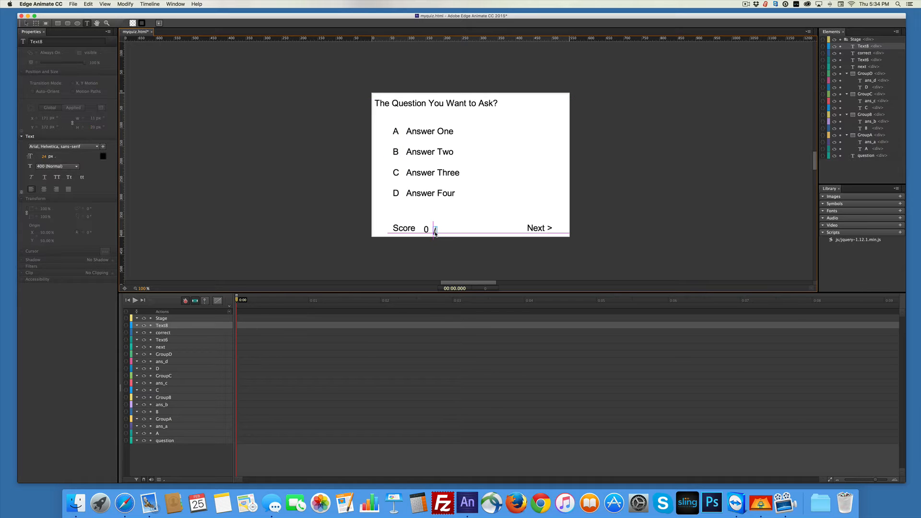
click(46, 43)
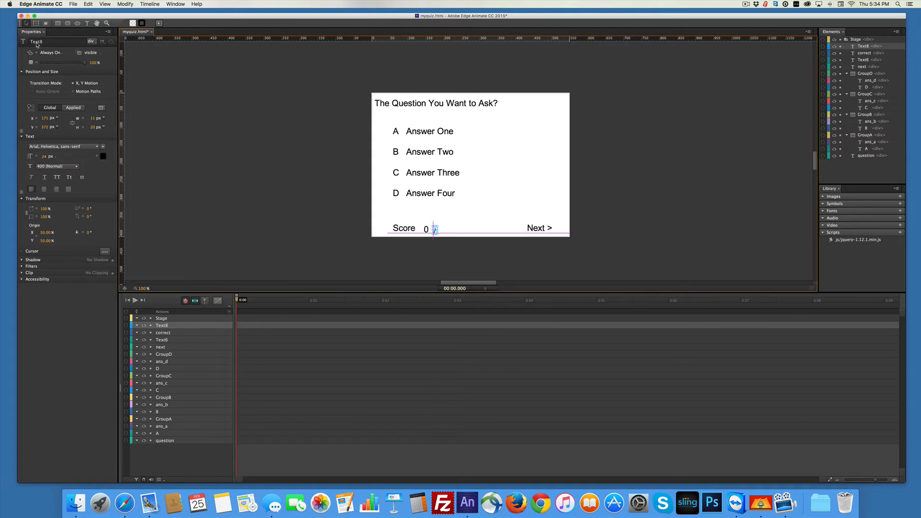
click(46, 42)
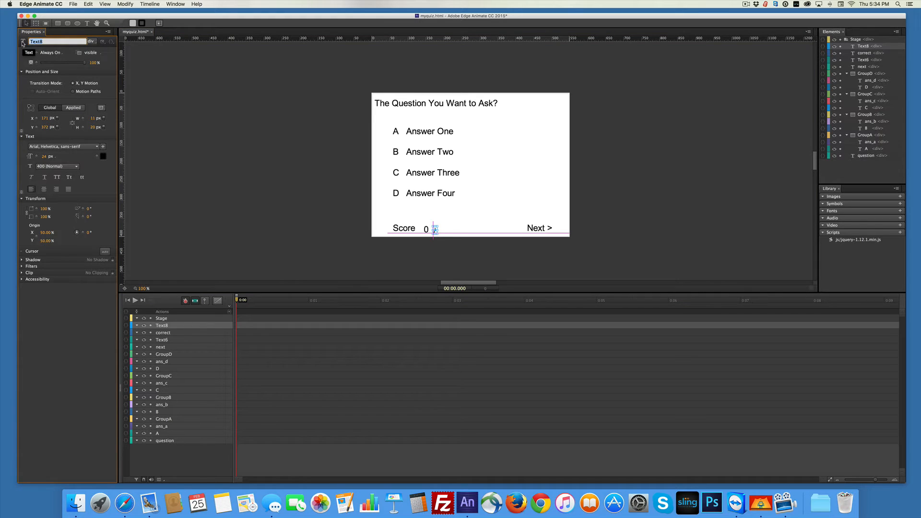
text(divider)
key(Return)
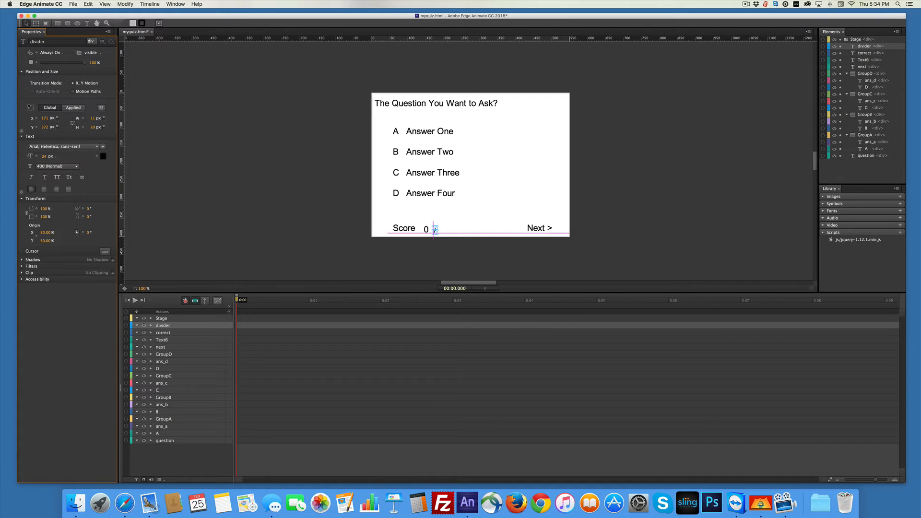
click(381, 167)
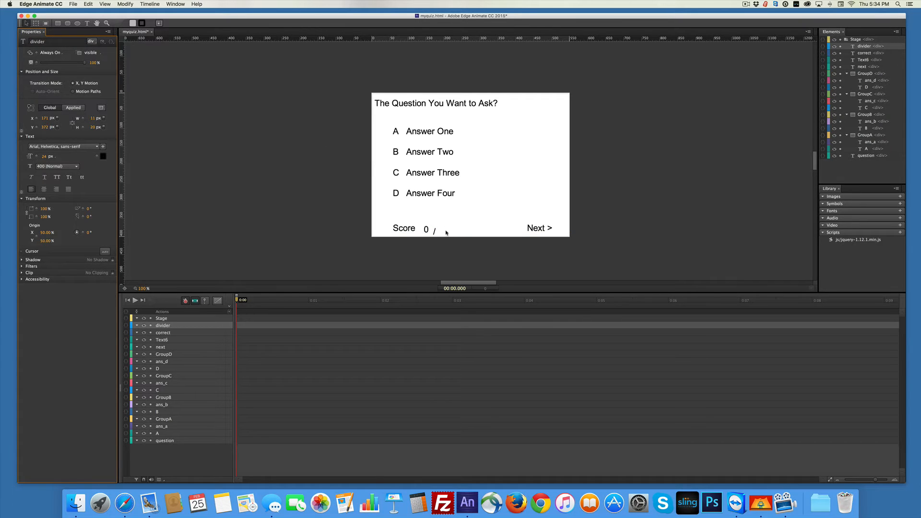
- Add a second "0" text box just right of the slash, at about X 196 px, Y 373 px
click(87, 23)
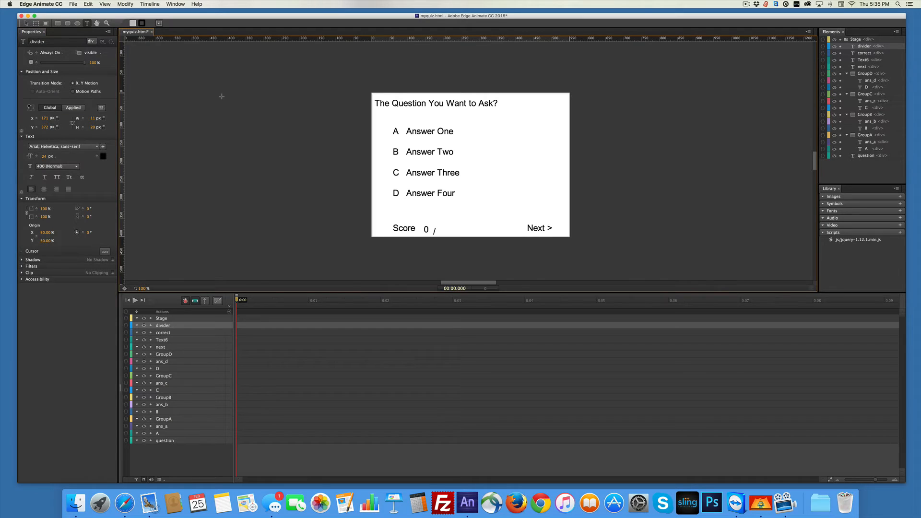
drag(442, 227, 450, 234)
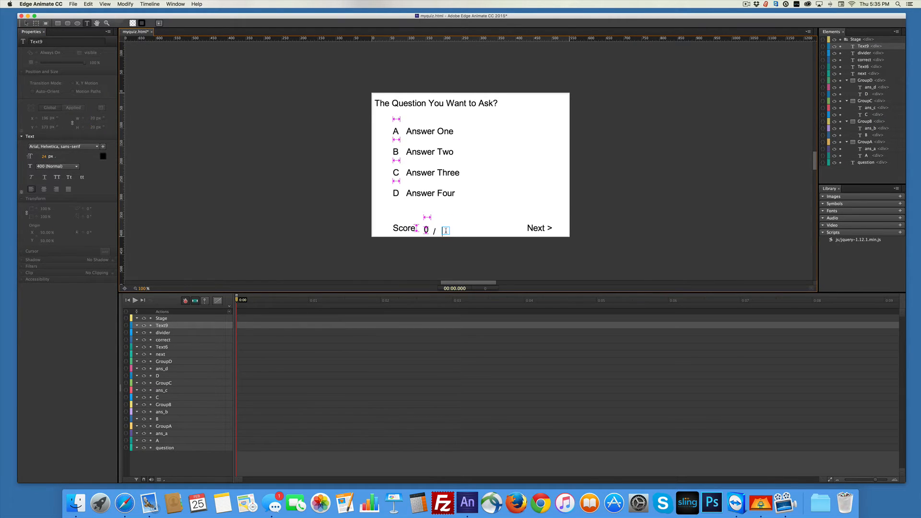
text())
key(BackSpace)
text(0)
- Rename the "0" text element right of the slash as totalquestions
click(47, 42)
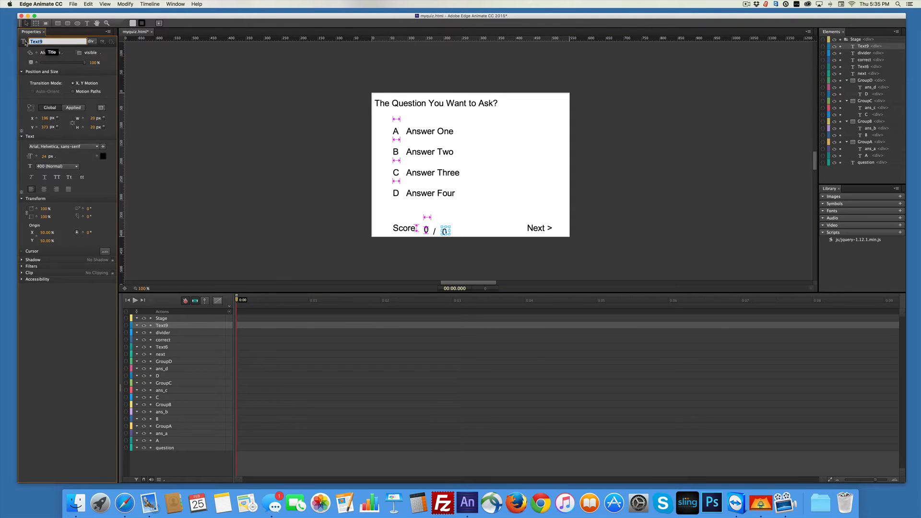
text(totalquestions)
key(Return)
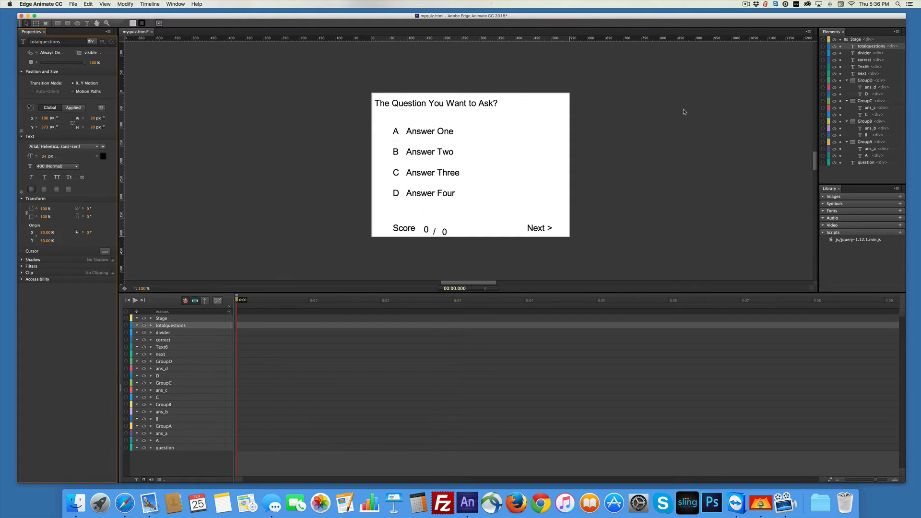
- Align the top edges of the correct, divider and totalquestions text elements
click(421, 222)
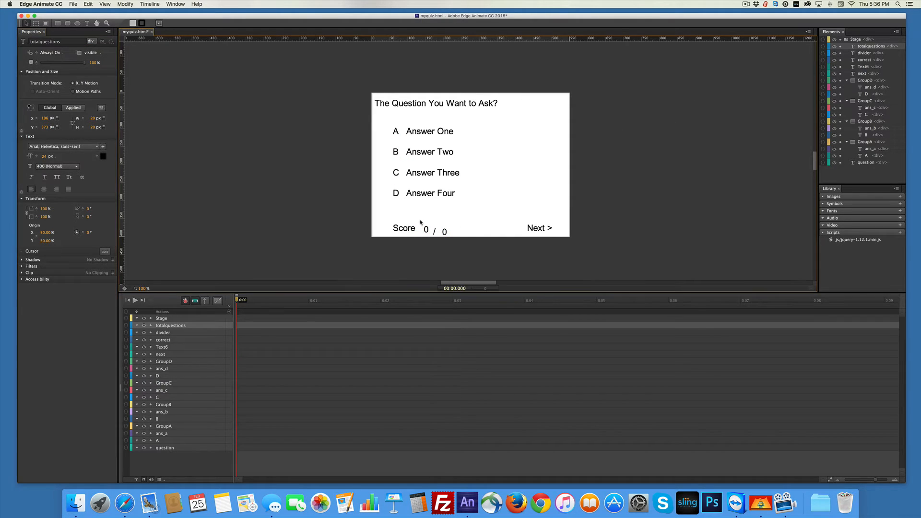
drag(421, 222, 451, 238)
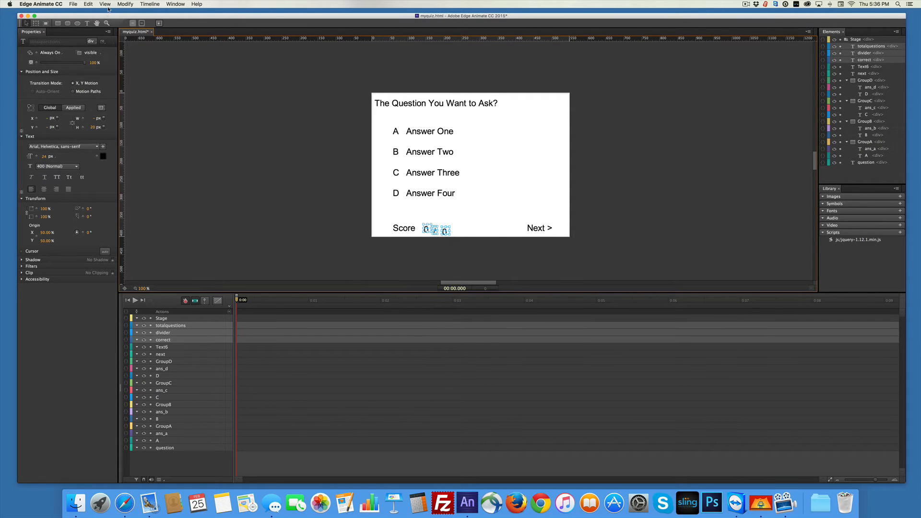
click(130, 4)
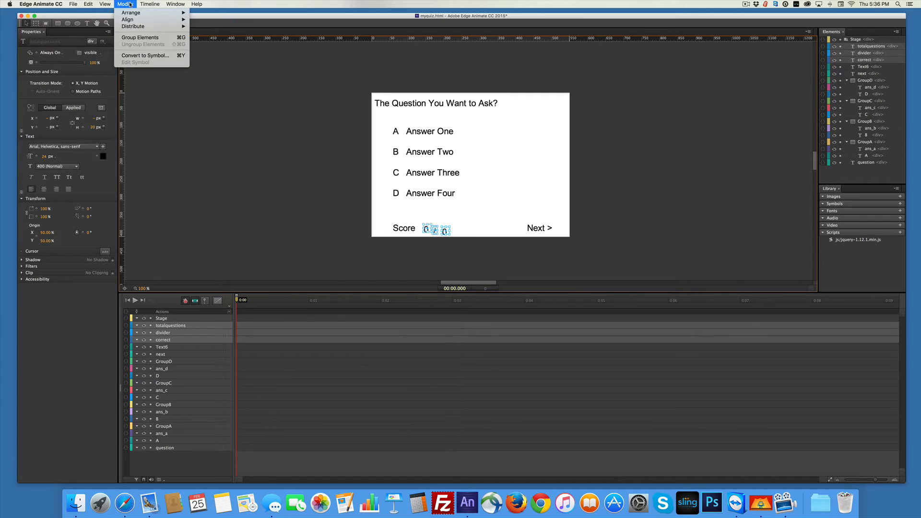
mouse_move(130, 22)
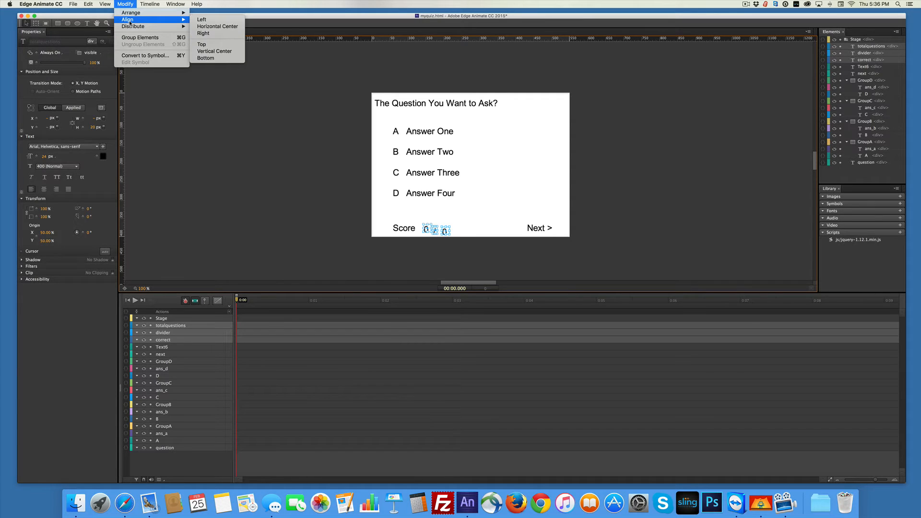
click(207, 46)
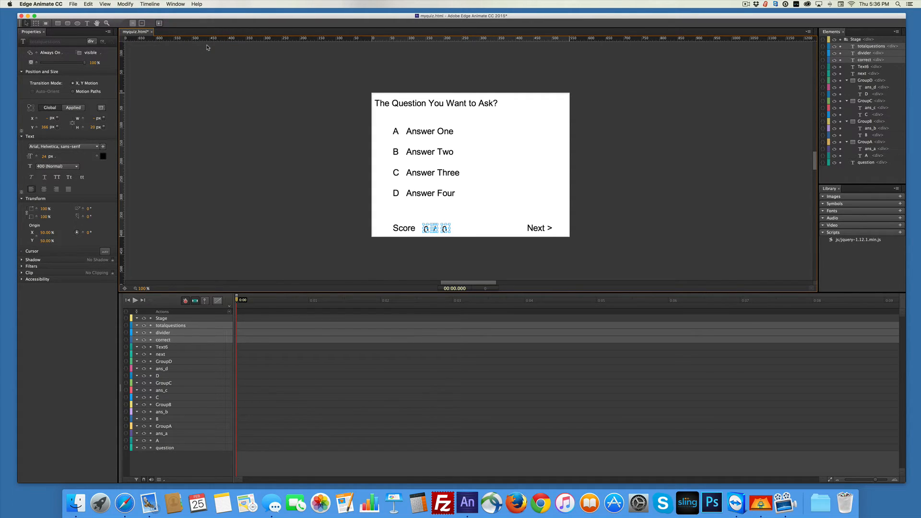
- Distribute the three selected score elements by their vertical centers, then clear the selection
click(146, 6)
mouse_move(126, 5)
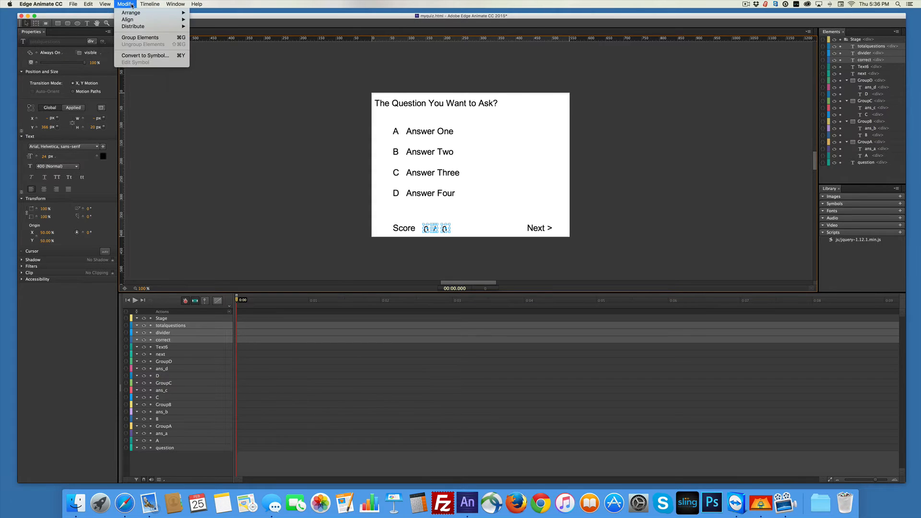
mouse_move(128, 27)
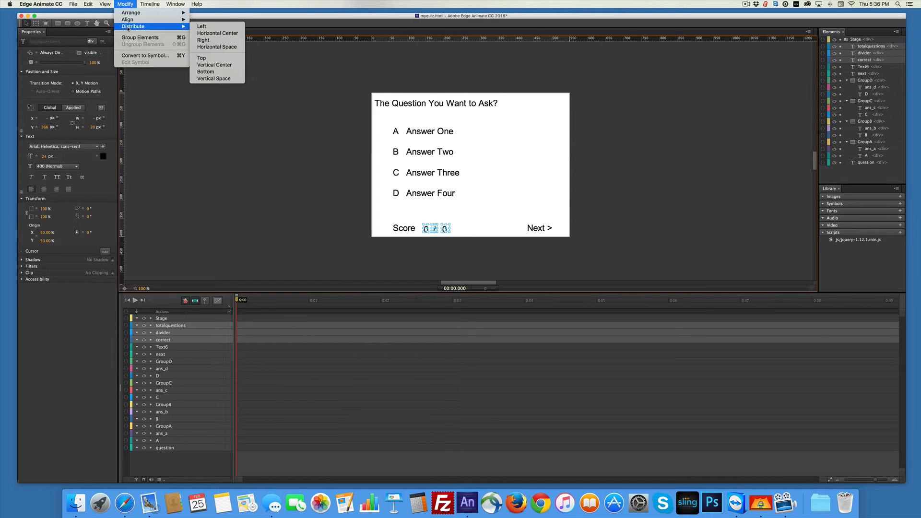
click(215, 65)
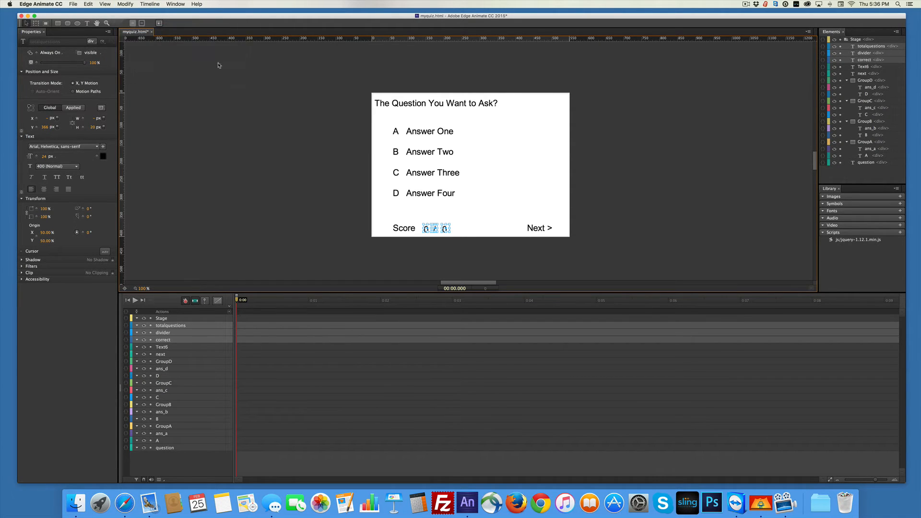
click(430, 216)
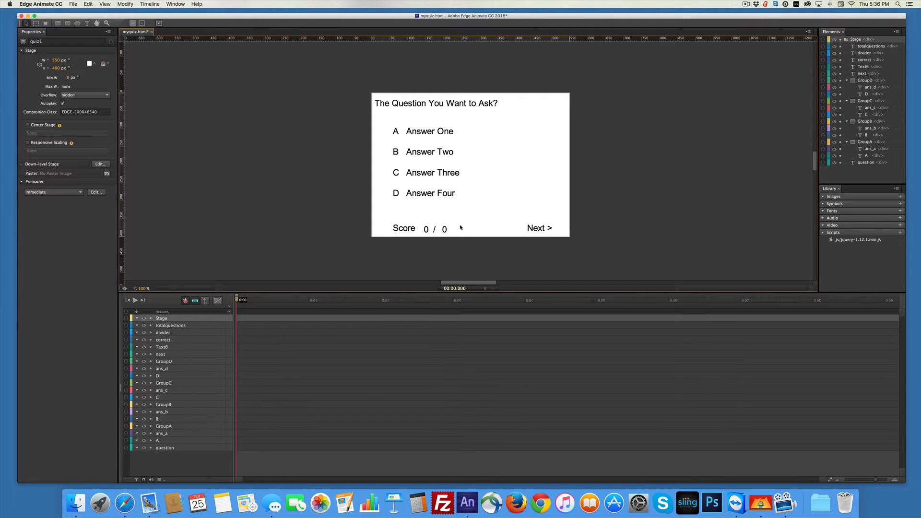
- Move the totalquestions "0" slightly closer to the slash and save the file
click(444, 228)
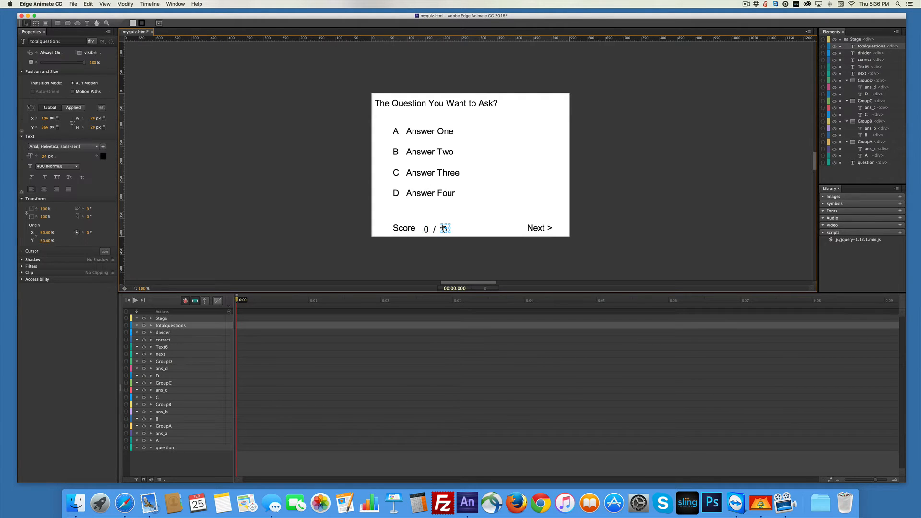
drag(444, 229, 442, 229)
click(478, 211)
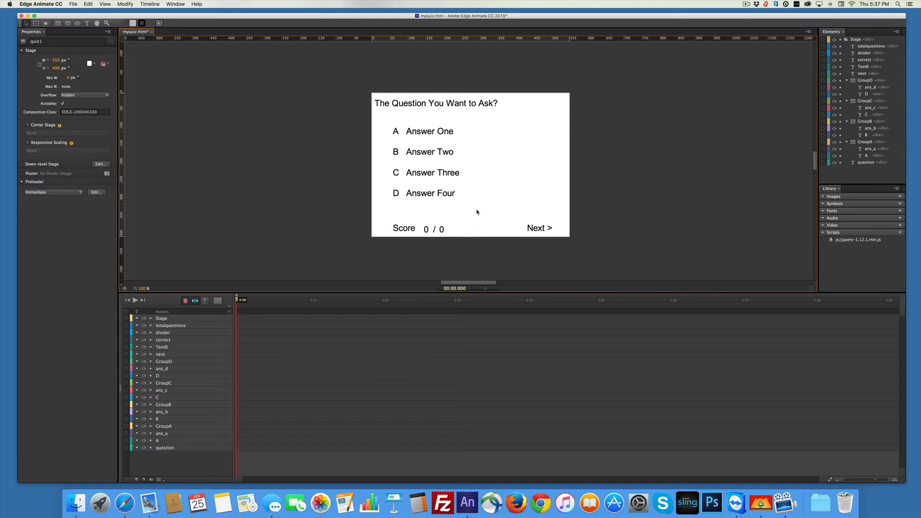
key(super+s)
- Duplicate the question text and all four answer groups with the playhead at 1 second
drag(374, 95, 457, 202)
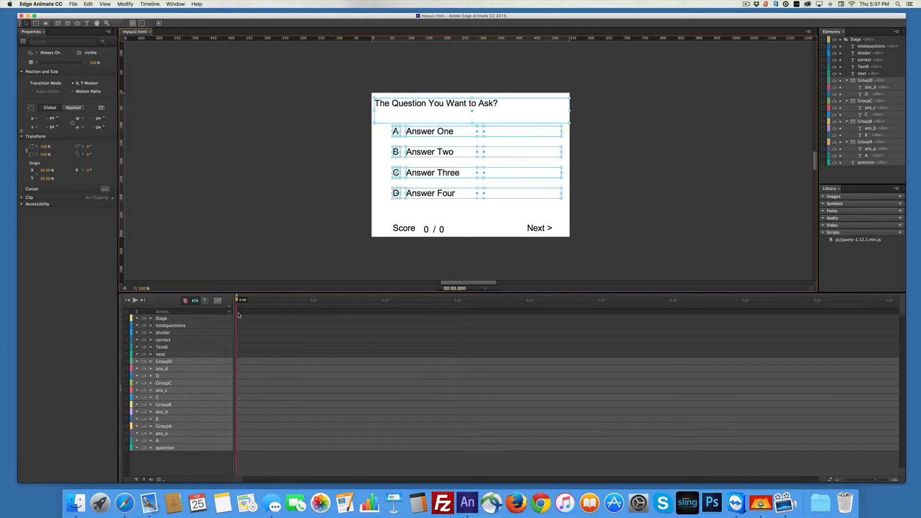
drag(235, 300, 309, 301)
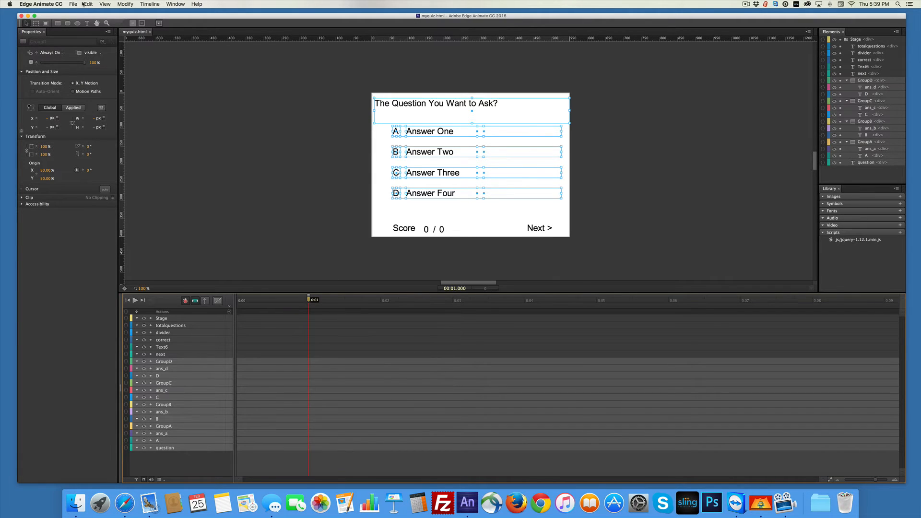
click(86, 3)
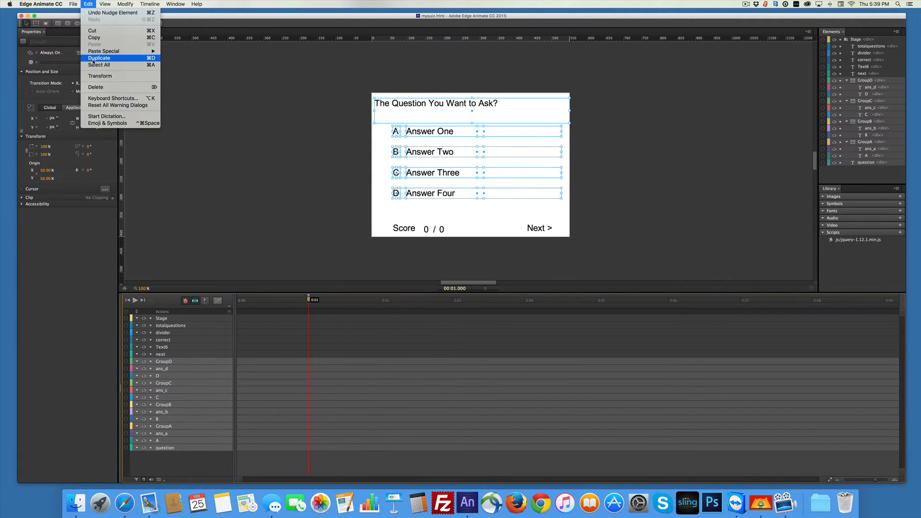
click(94, 59)
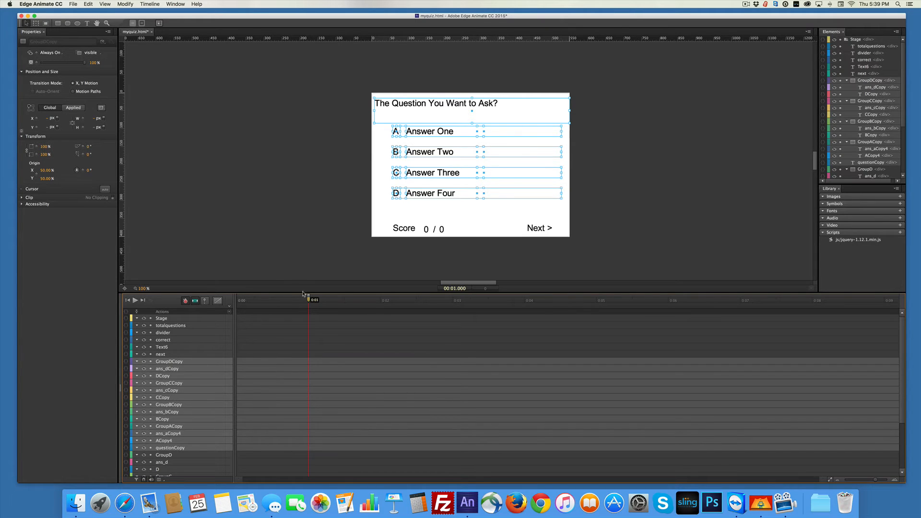
- Set the display of the duplicated question and answer elements to Off at 0:00 on the timeline
drag(307, 299, 237, 300)
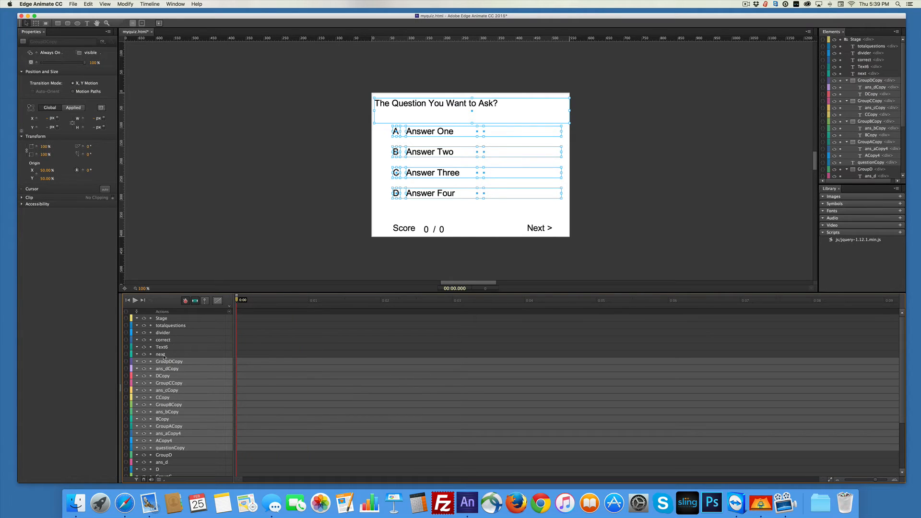
click(51, 55)
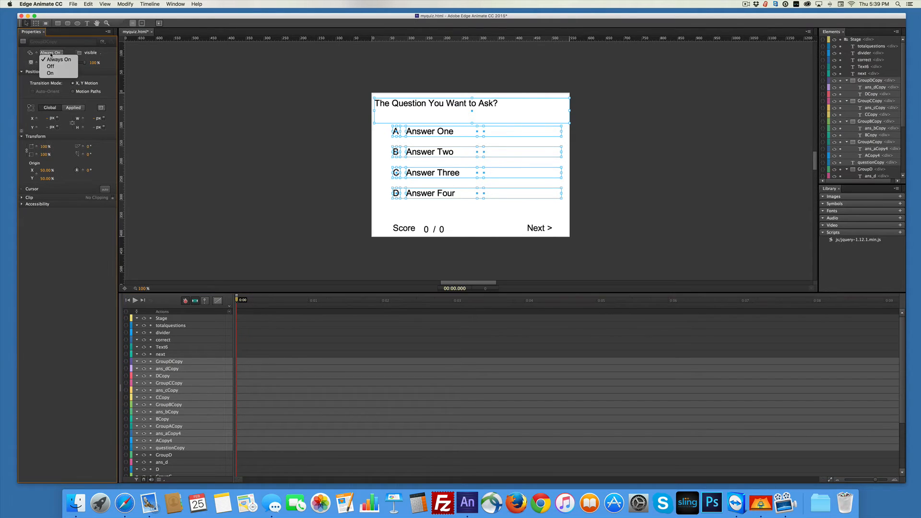
click(49, 69)
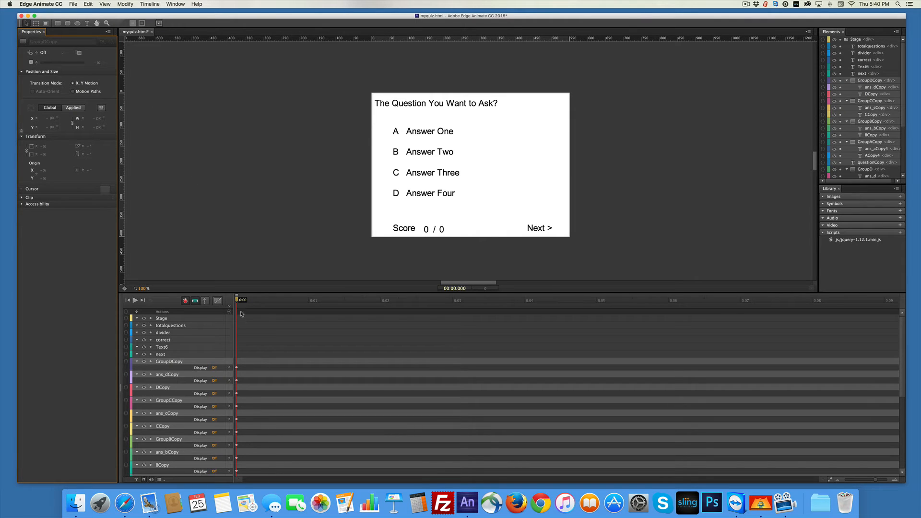
- Set the duplicated question and answer elements' display to On at 0:01 and to Off at 0:02 on the timeline
drag(236, 301, 308, 309)
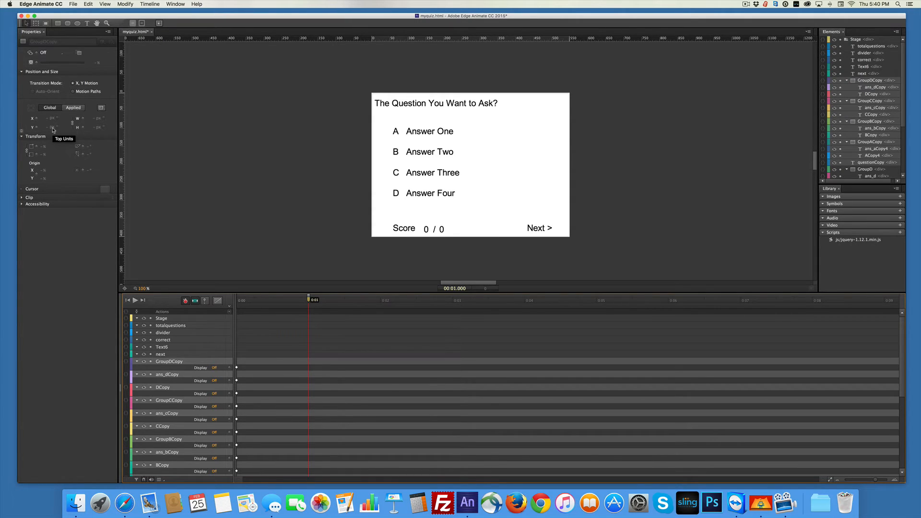
click(44, 52)
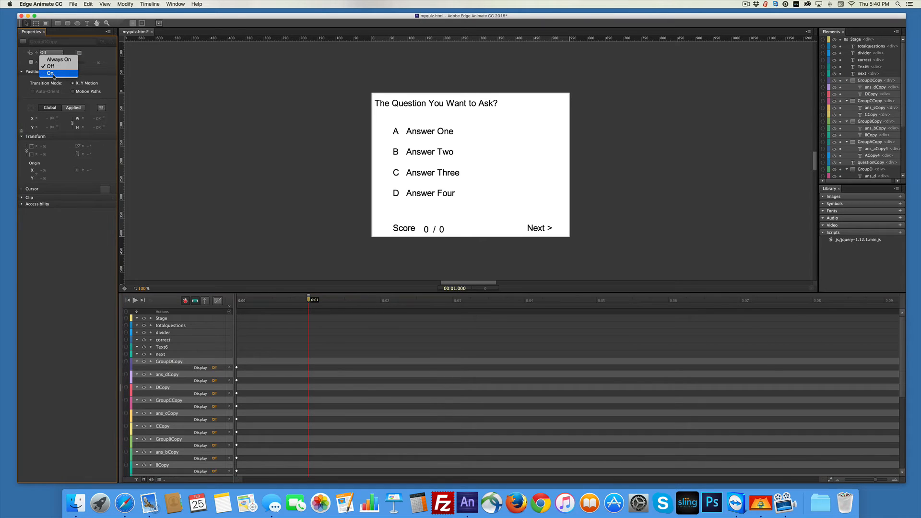
click(52, 74)
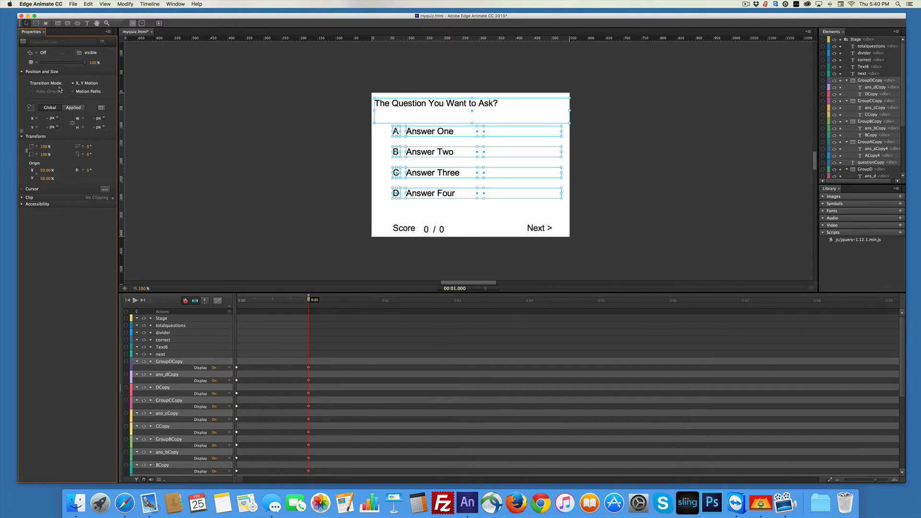
drag(309, 300, 381, 305)
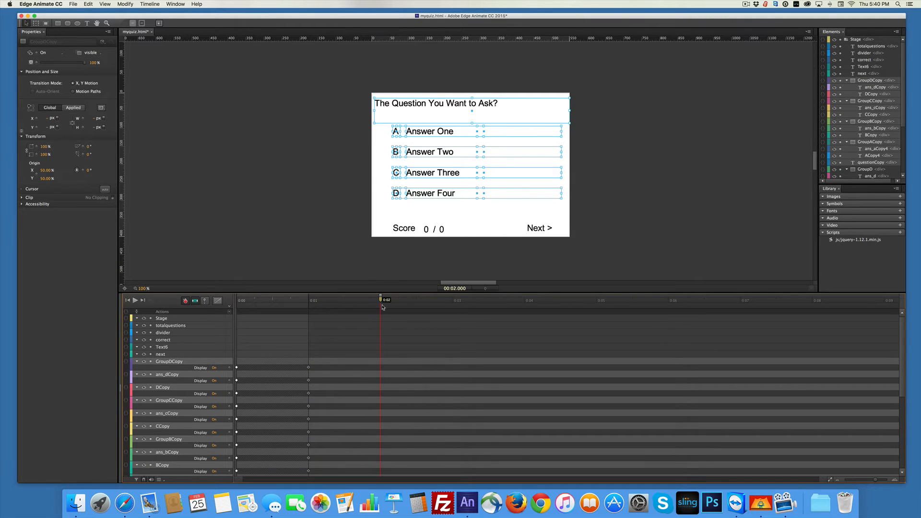
click(45, 52)
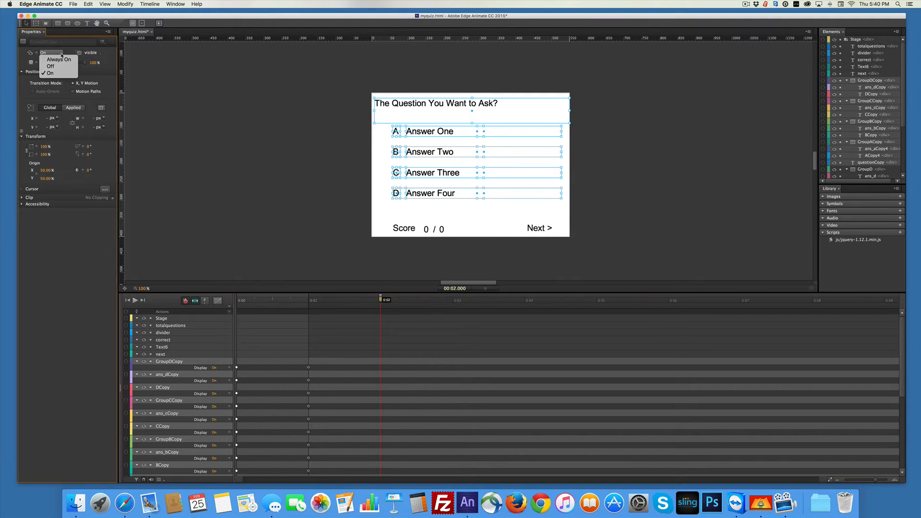
click(210, 152)
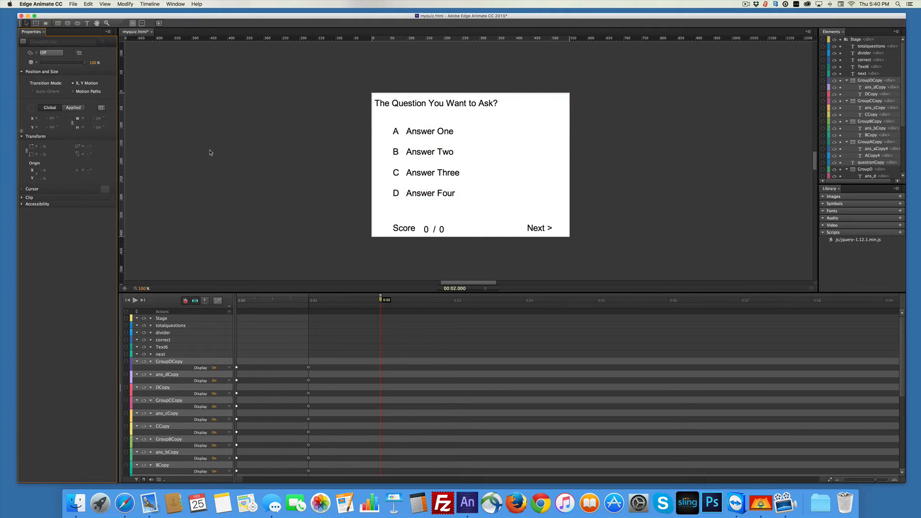
scroll(307, 245, down, 3)
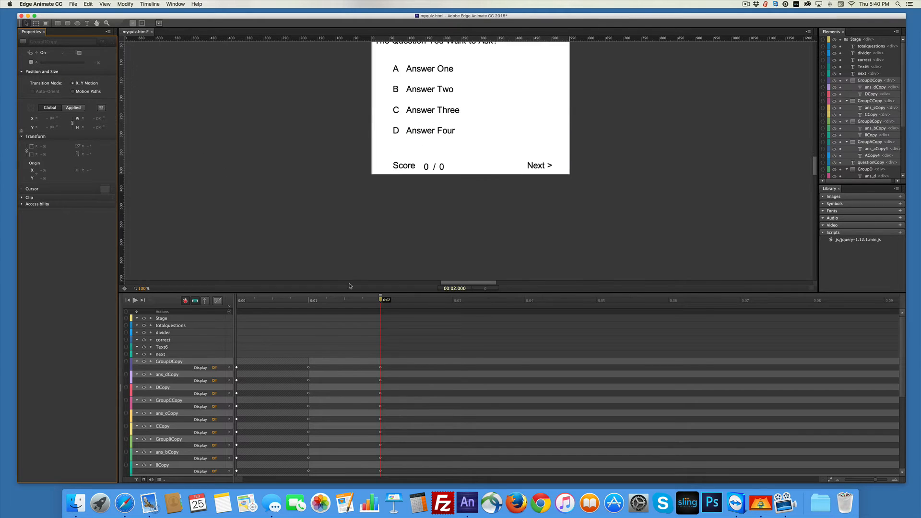
- Set the display of the original question and all its answer elements, GroupD through question, to Off at 0:01
drag(379, 300, 231, 301)
scroll(463, 337, down, 5)
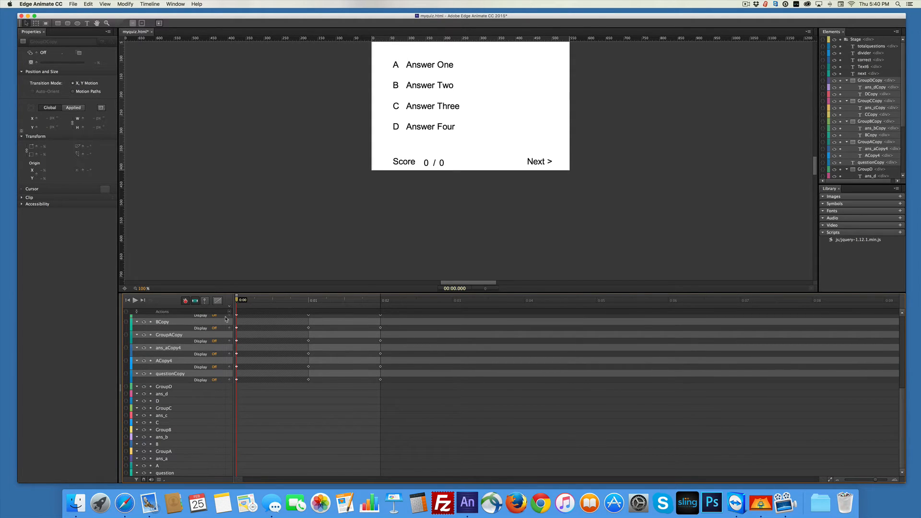
drag(237, 300, 307, 309)
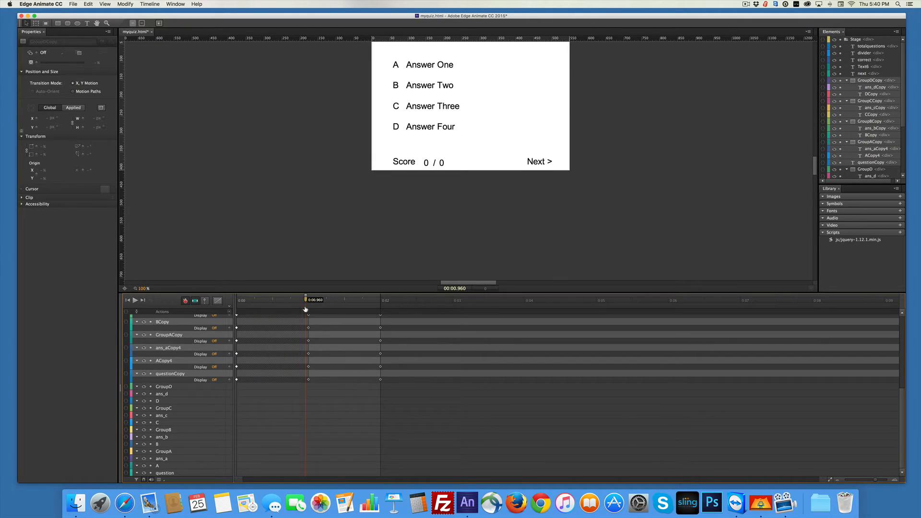
click(157, 389)
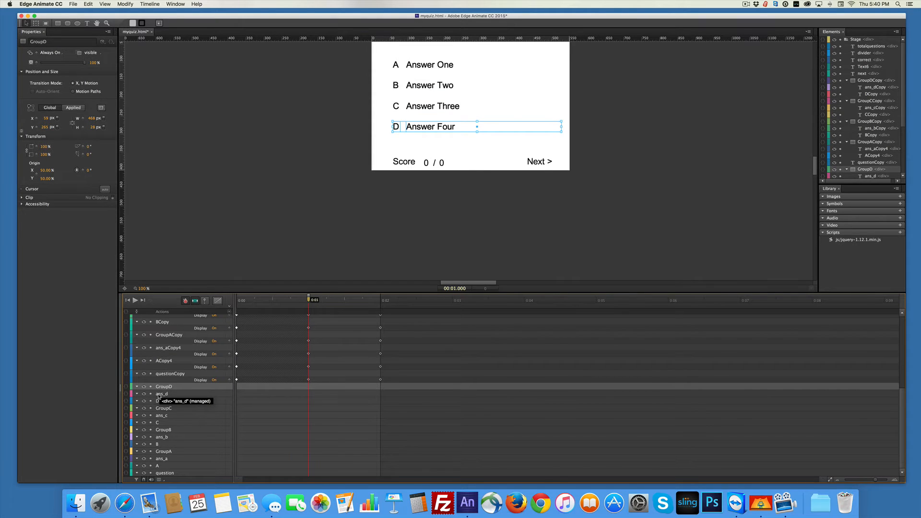
shift+click(163, 473)
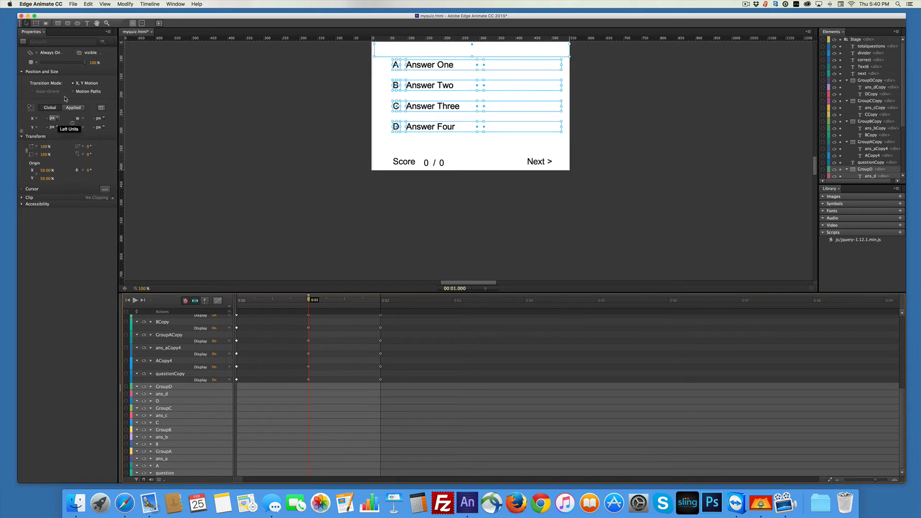
click(56, 53)
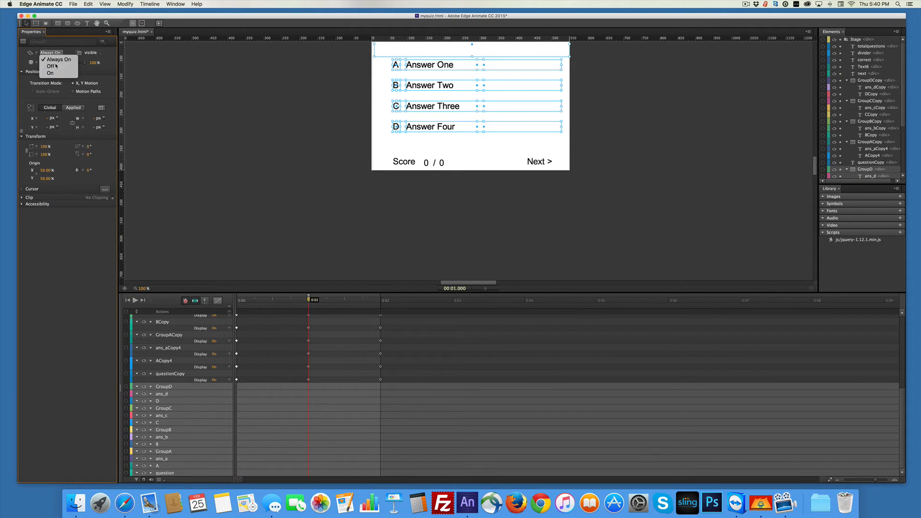
click(56, 65)
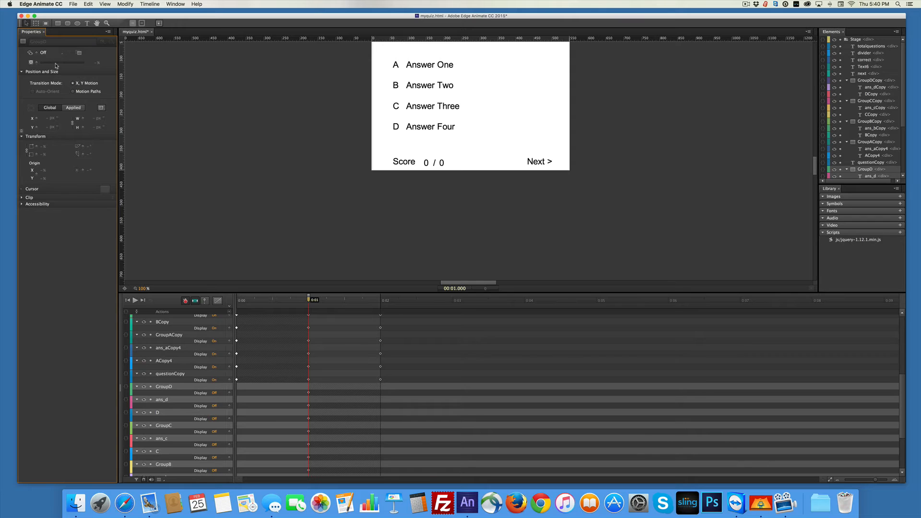
- Duplicate the original question and its answer groups, GroupD through question, with the playhead at 0:02
click(177, 373)
drag(308, 299, 225, 301)
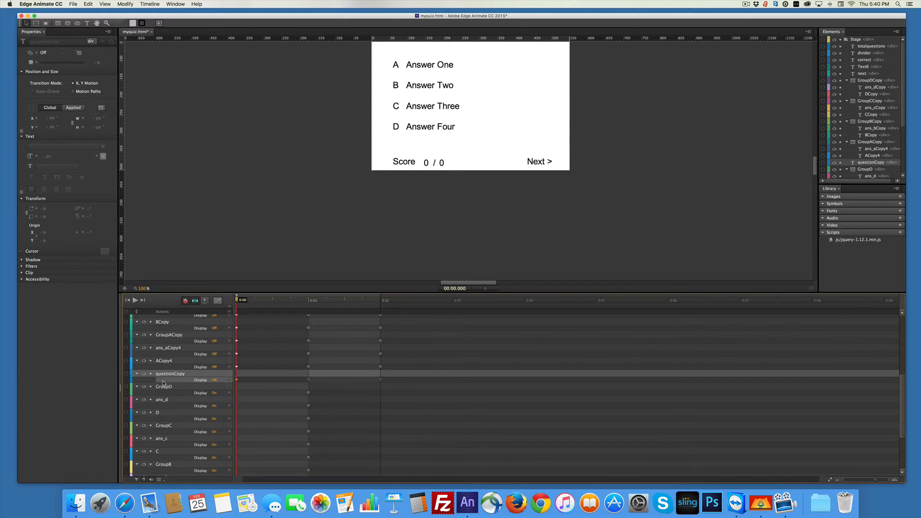
scroll(171, 359, up, 4)
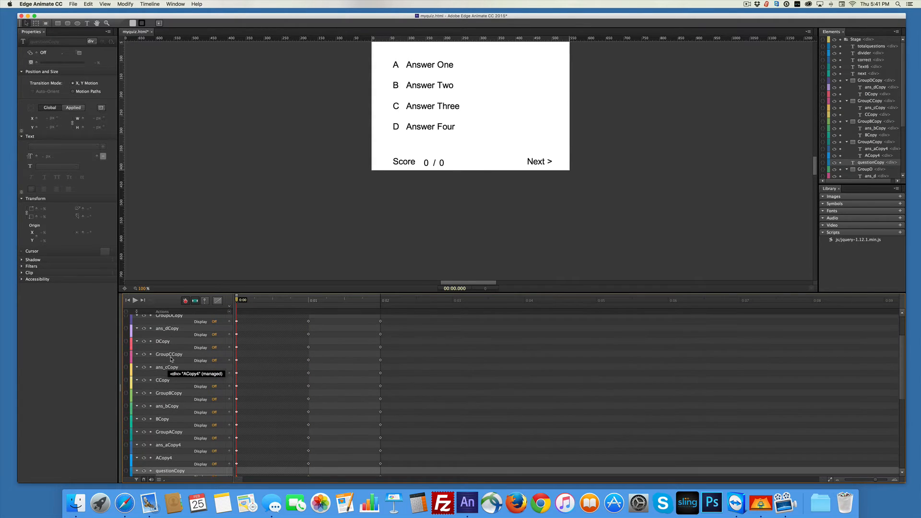
scroll(171, 359, down, 6)
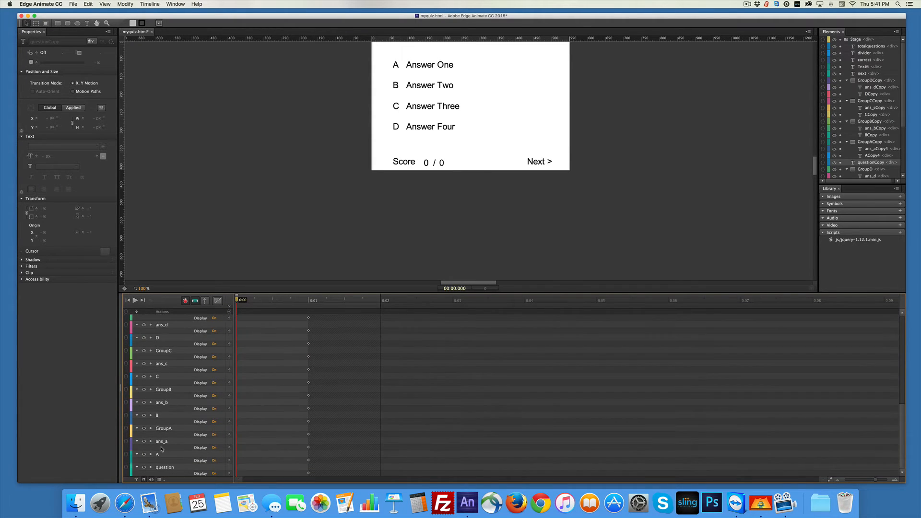
click(159, 468)
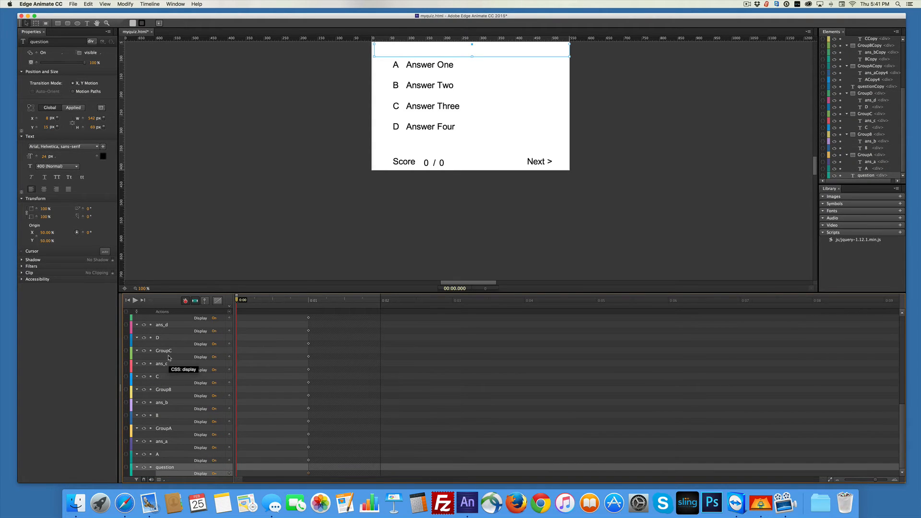
scroll(169, 357, up, 3)
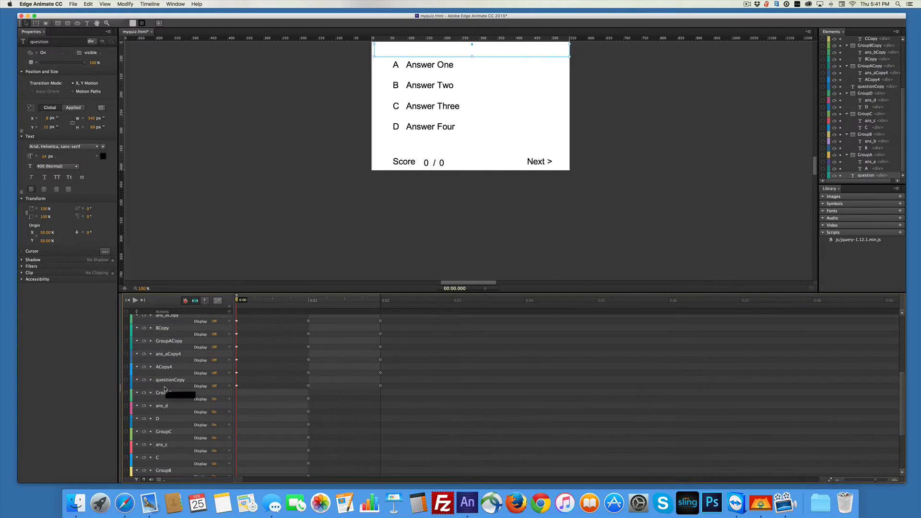
shift+click(163, 393)
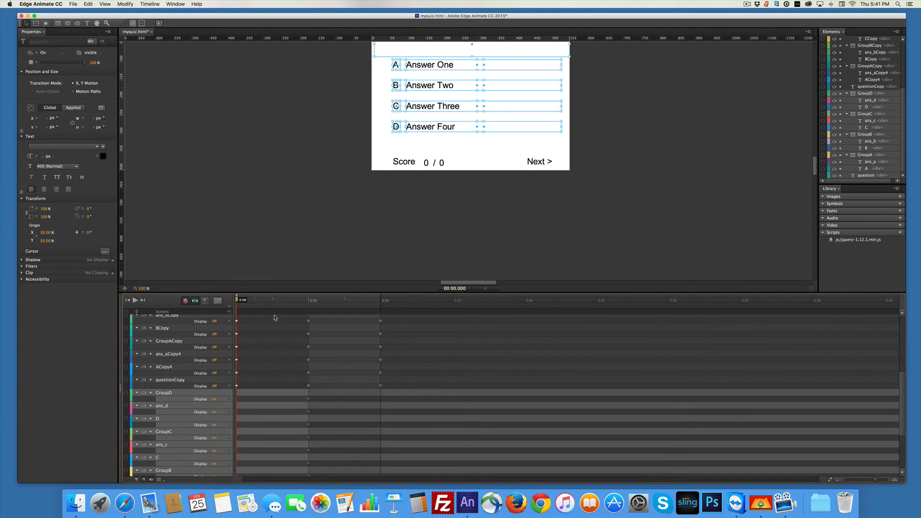
drag(249, 300, 381, 308)
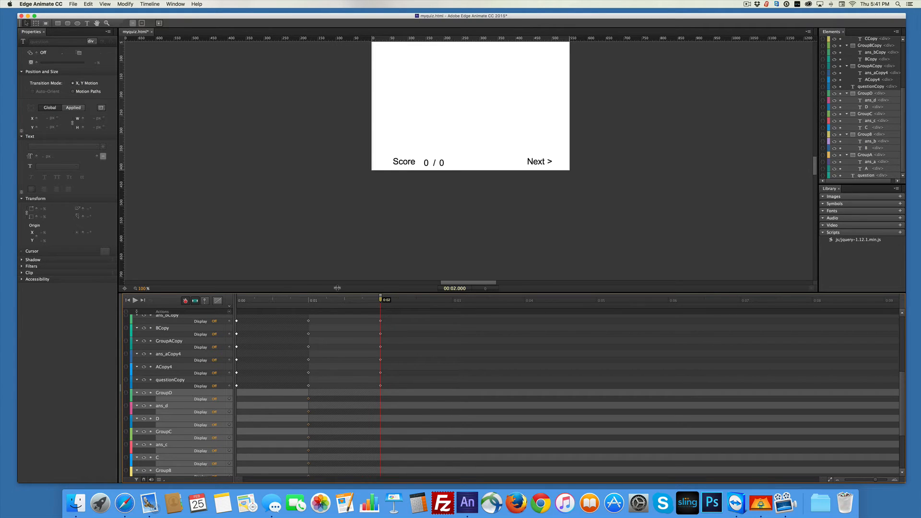
click(88, 4)
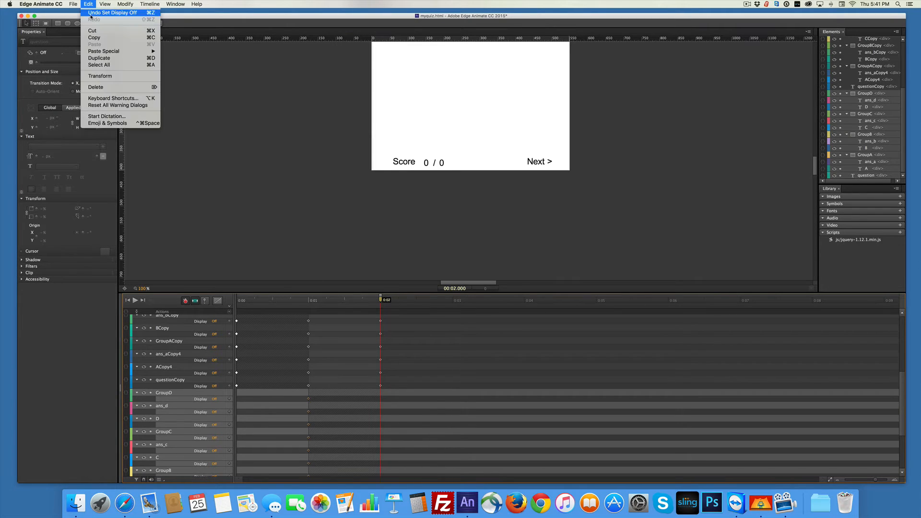
click(100, 58)
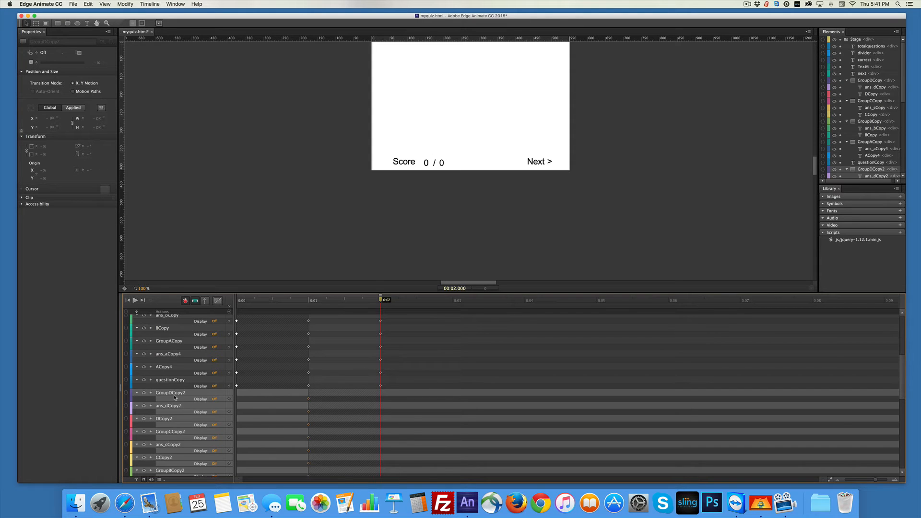
- Set the display of the second duplicated question set to On at 0:02, then clear the selection
click(47, 52)
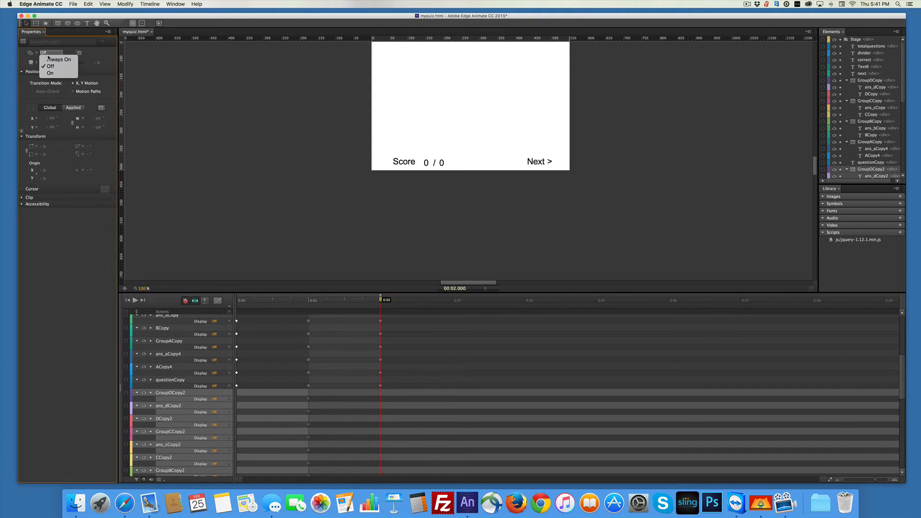
click(49, 74)
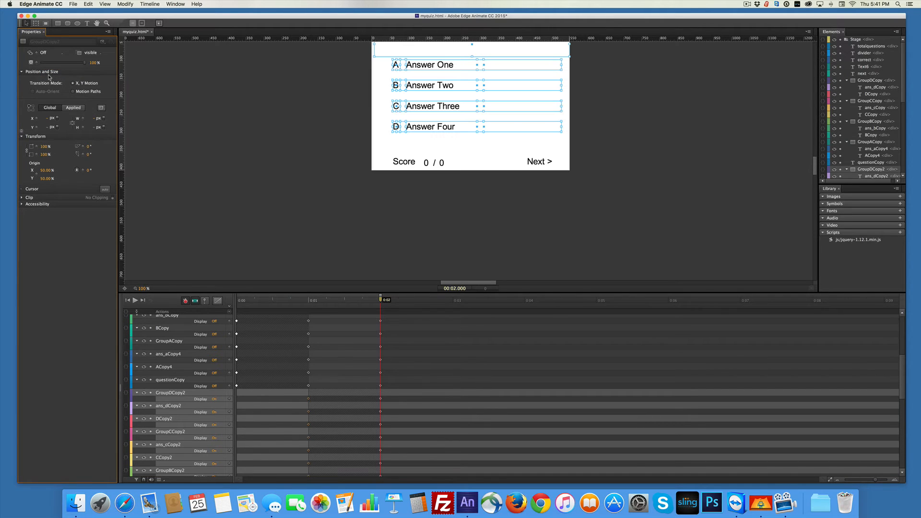
click(264, 154)
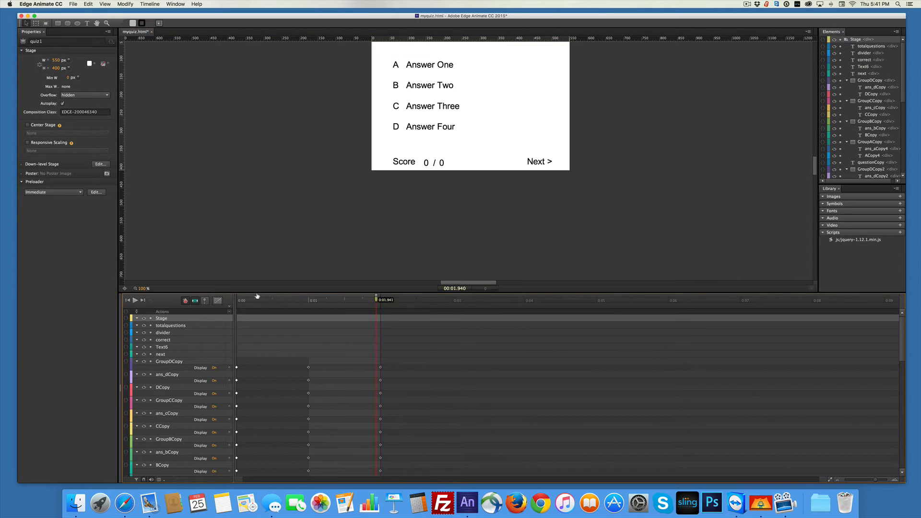
- Insert a timeline trigger at 0:00 with the Stop playback action, sym.stop(), applied to the Stage
drag(380, 297, 226, 306)
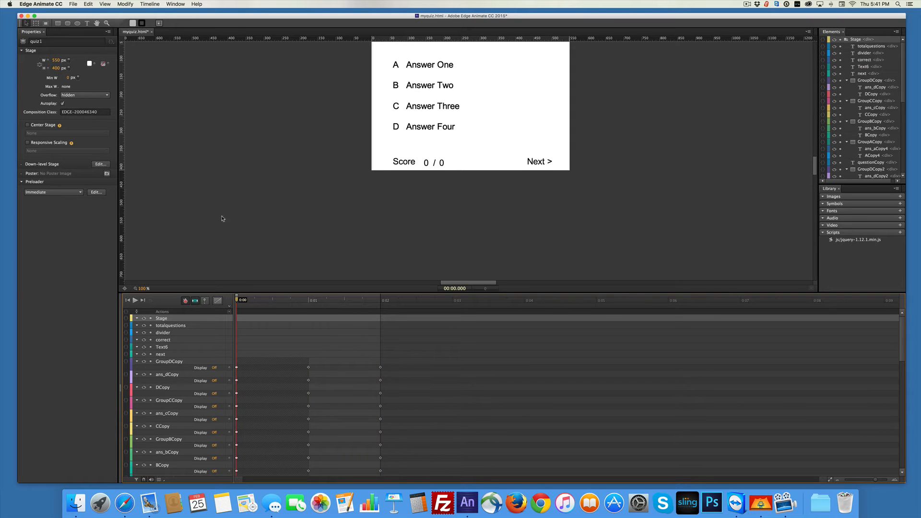
scroll(208, 184, up, 5)
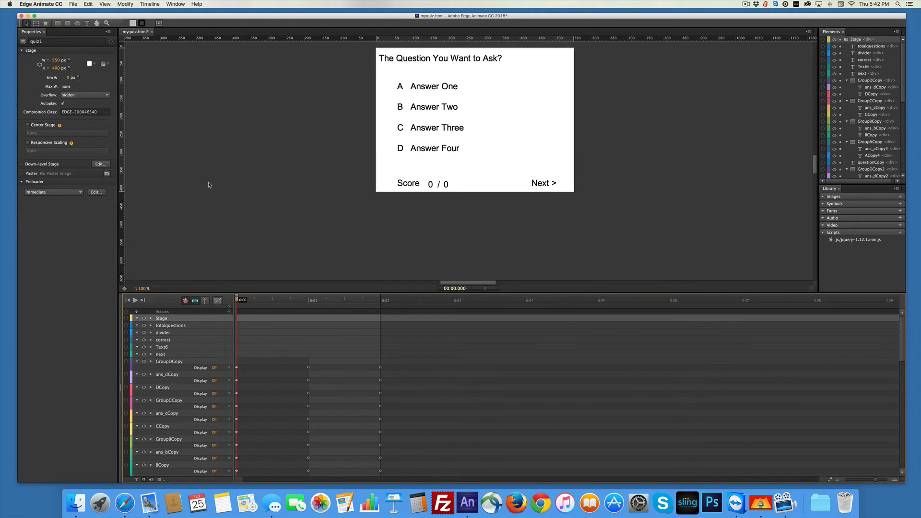
scroll(208, 185, up, 1)
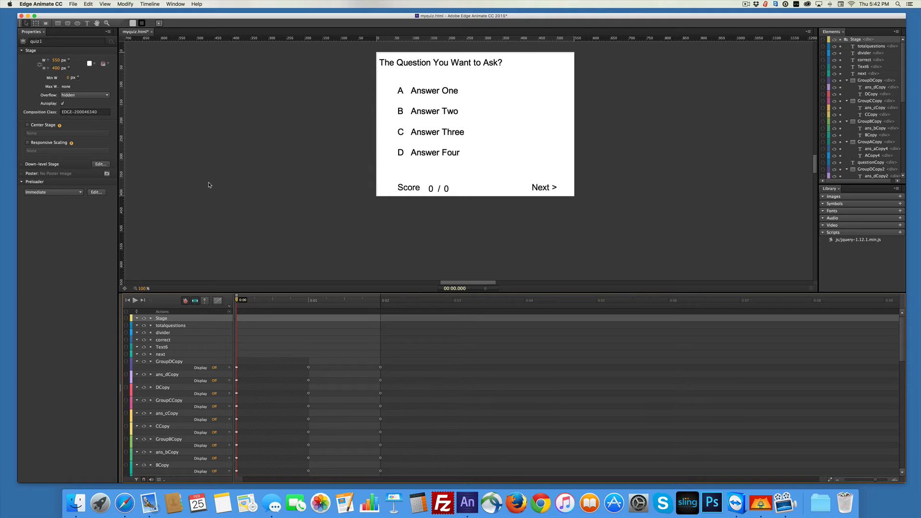
click(148, 5)
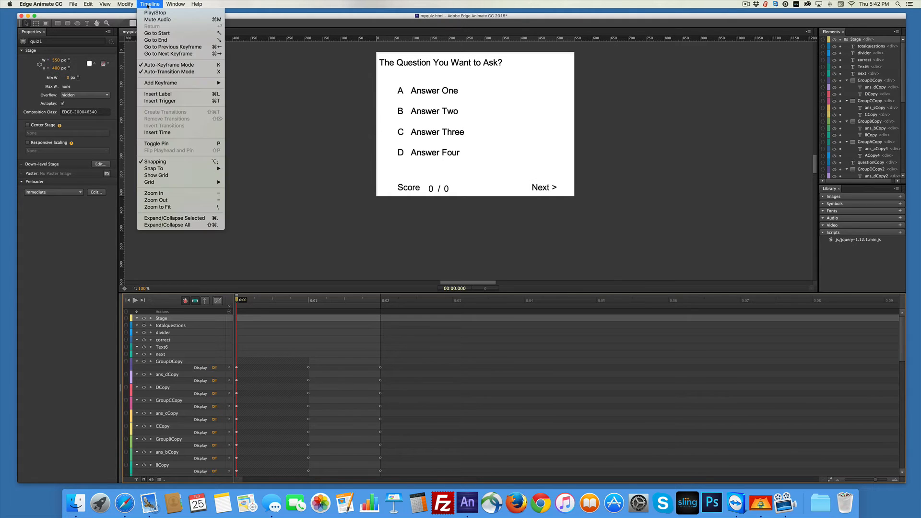
click(159, 101)
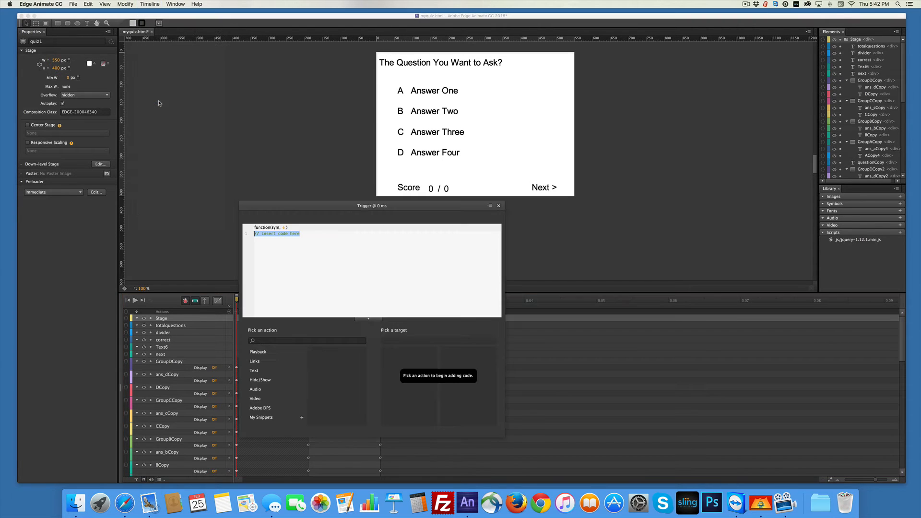
click(260, 353)
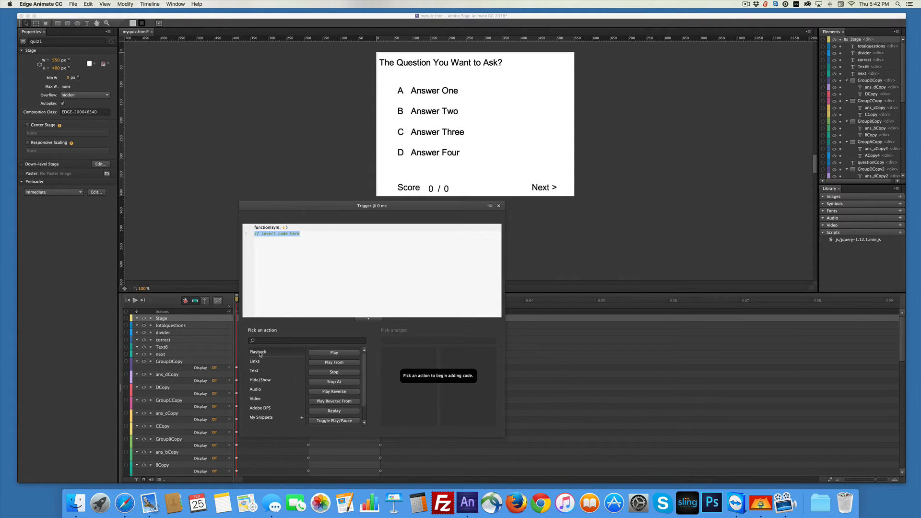
click(334, 372)
click(397, 353)
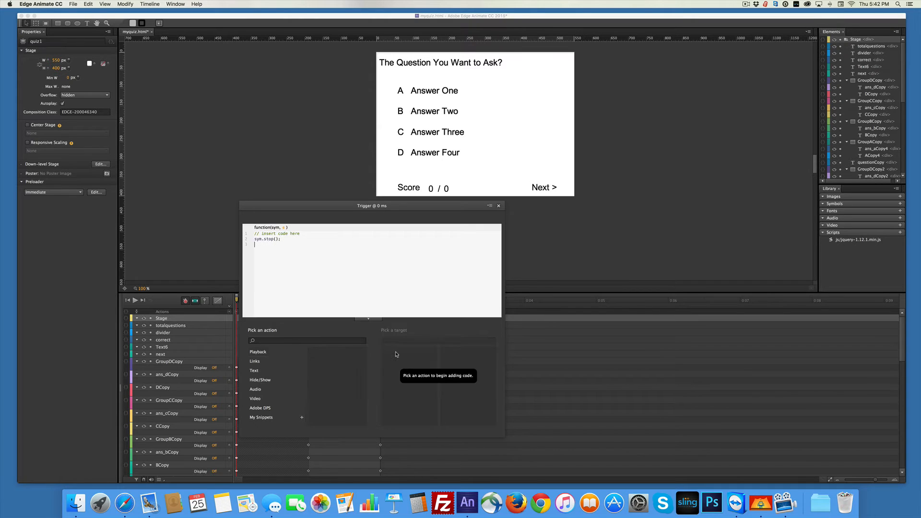
click(499, 206)
- Insert a timeline trigger at 0:01 with the Stop playback action, sym.stop(), applied to the Stage
drag(237, 299, 310, 305)
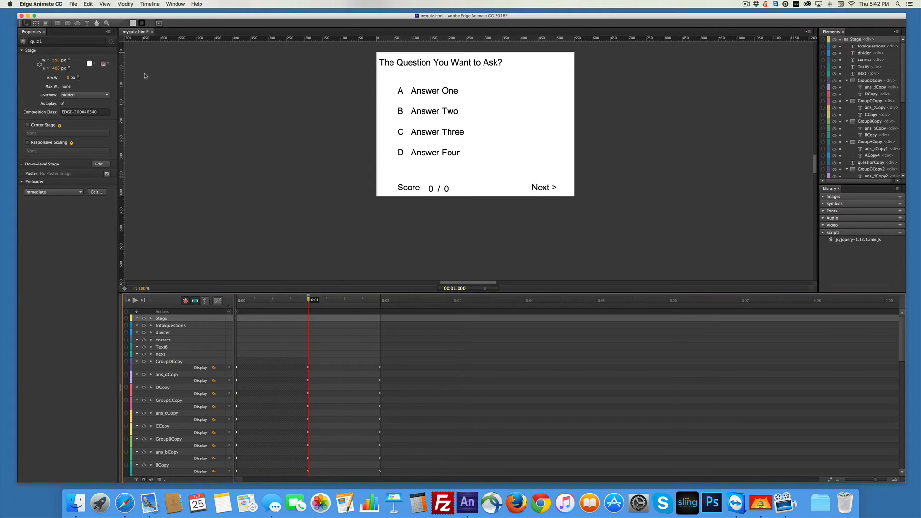
click(147, 4)
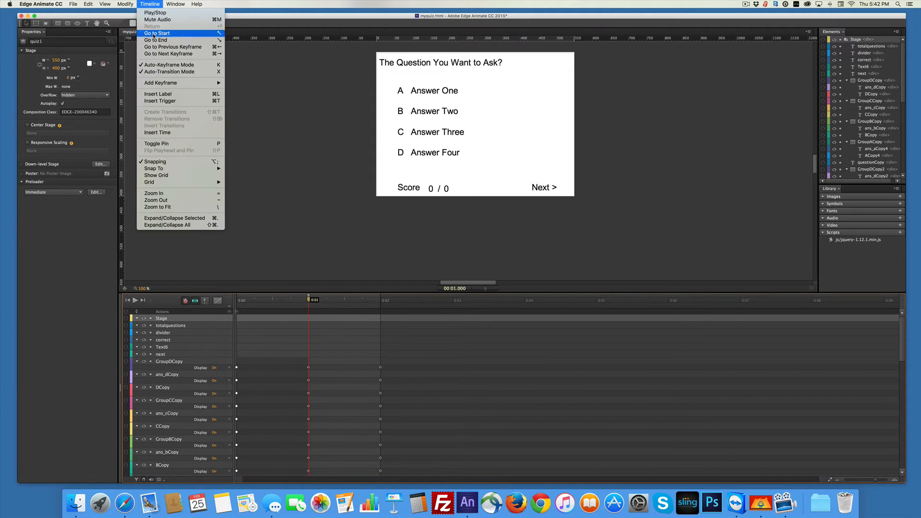
click(164, 101)
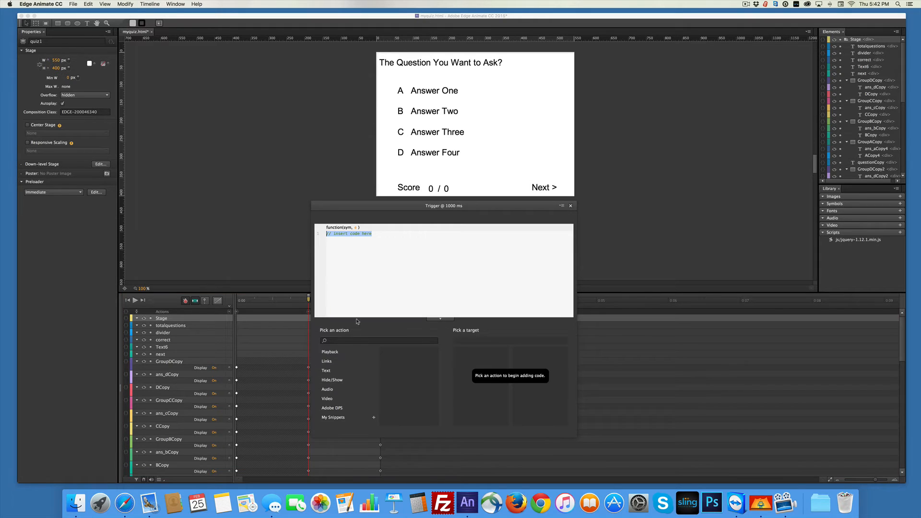
click(406, 373)
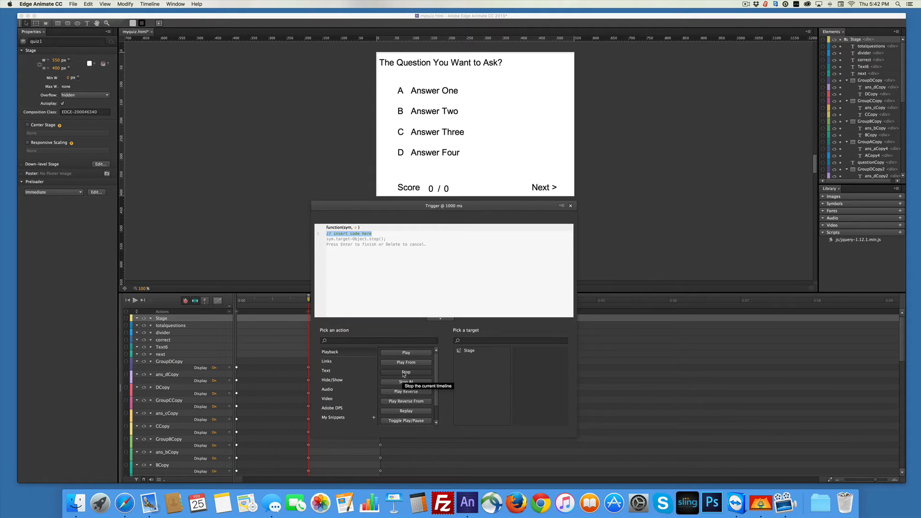
click(473, 351)
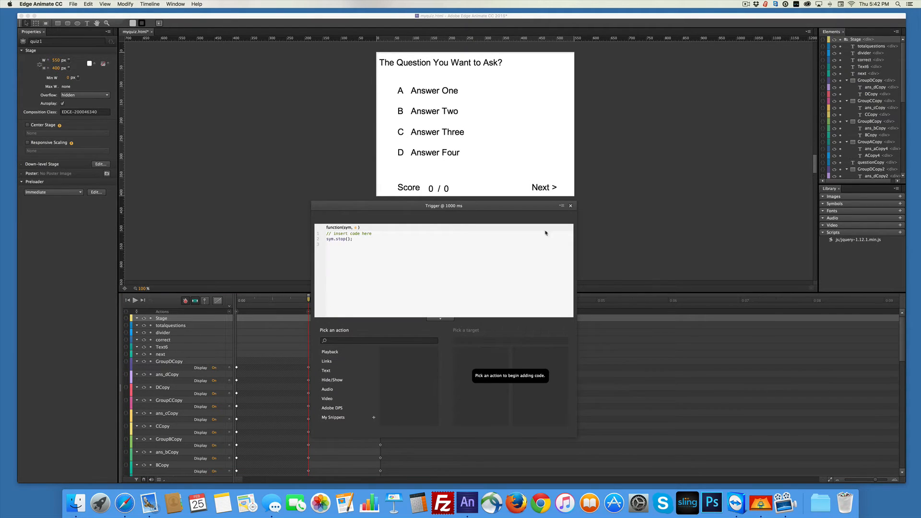
click(571, 206)
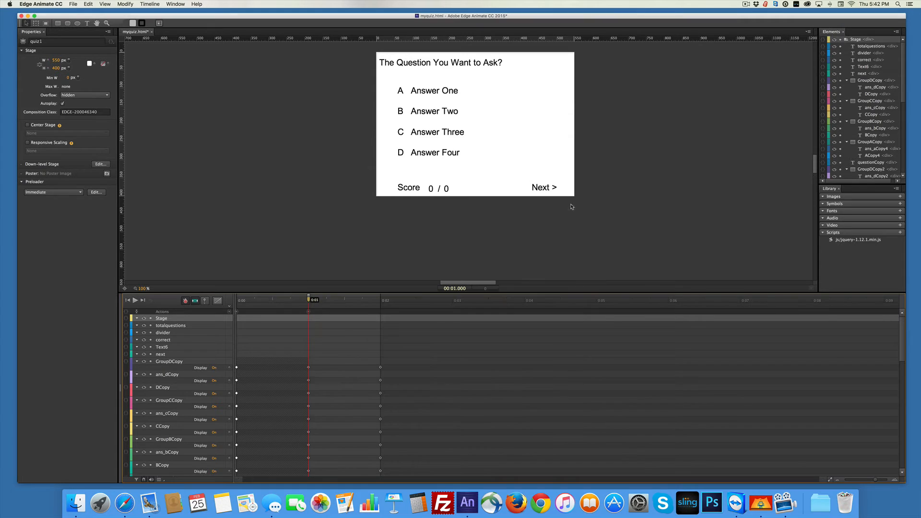
- Insert a timeline trigger at 0:02 with the Stop playback action, sym.stop(), applied to the Stage
click(311, 301)
drag(364, 303, 381, 301)
click(127, 5)
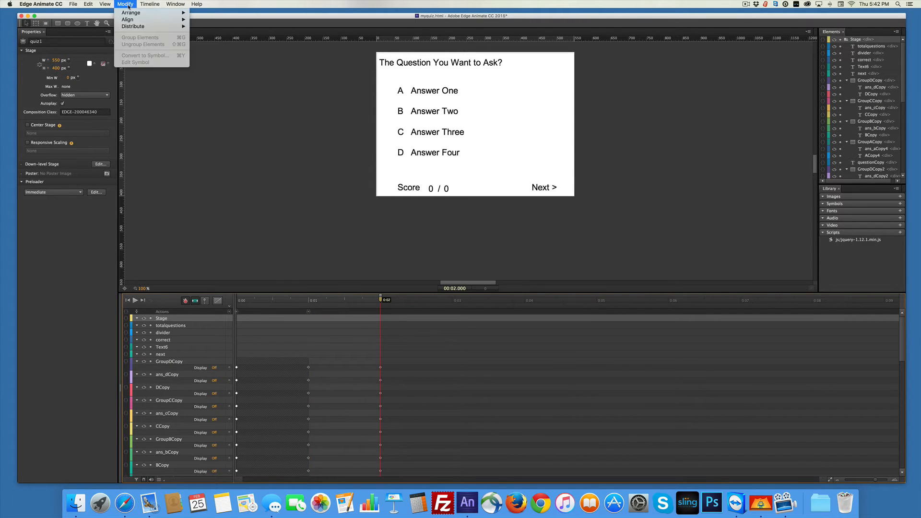
click(126, 5)
click(155, 6)
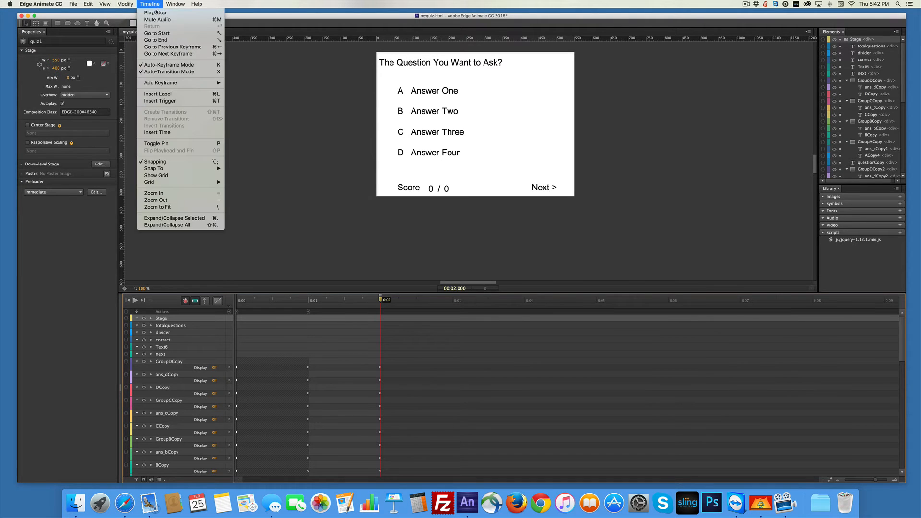
click(163, 100)
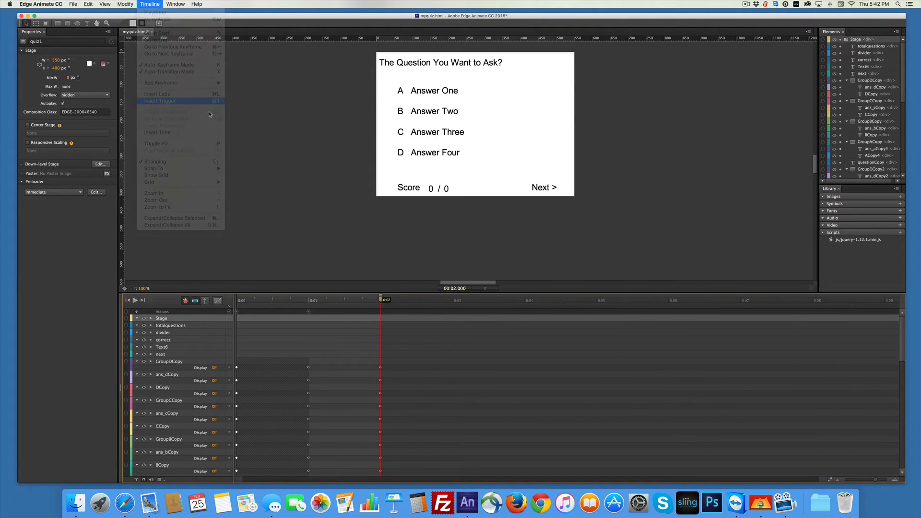
click(416, 353)
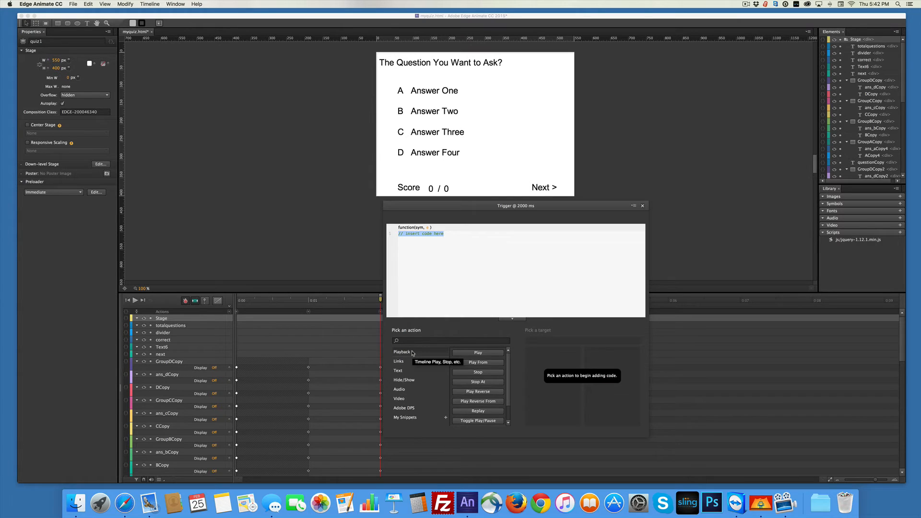
click(470, 374)
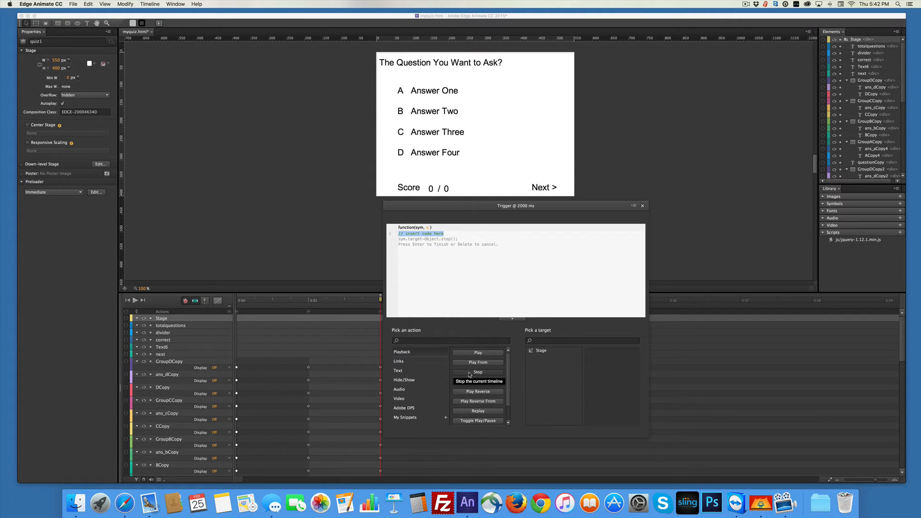
click(539, 351)
click(641, 206)
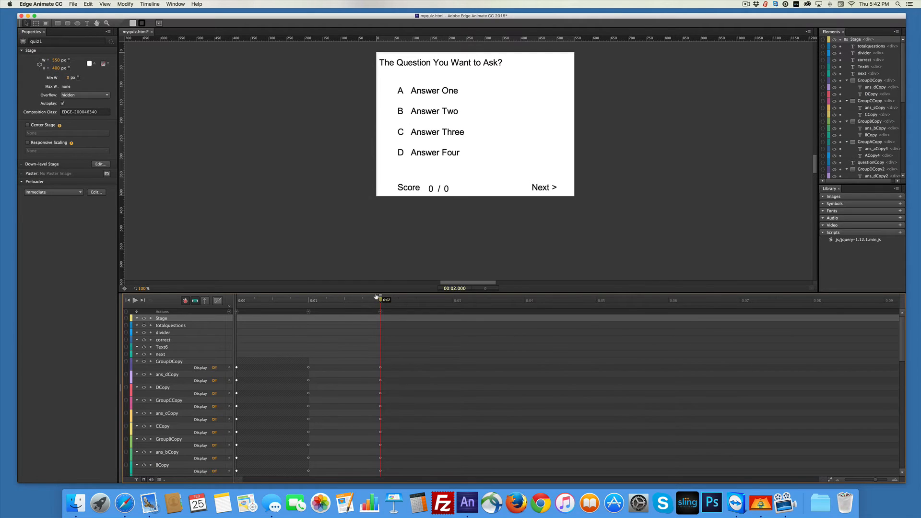
- Set the display of the second duplicated question set, GroupDCopy2 through questionCopy2, to Off at 0:03
drag(377, 297, 230, 303)
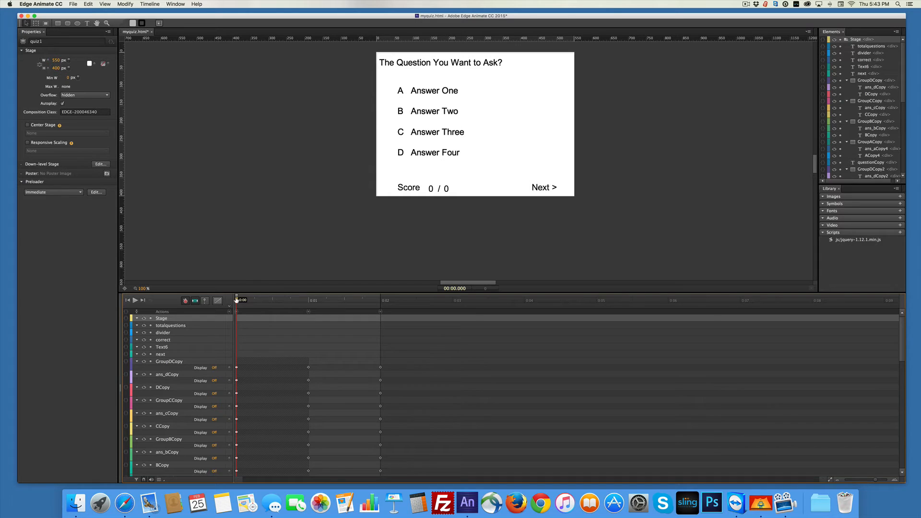
drag(236, 299, 452, 309)
scroll(262, 322, down, 10)
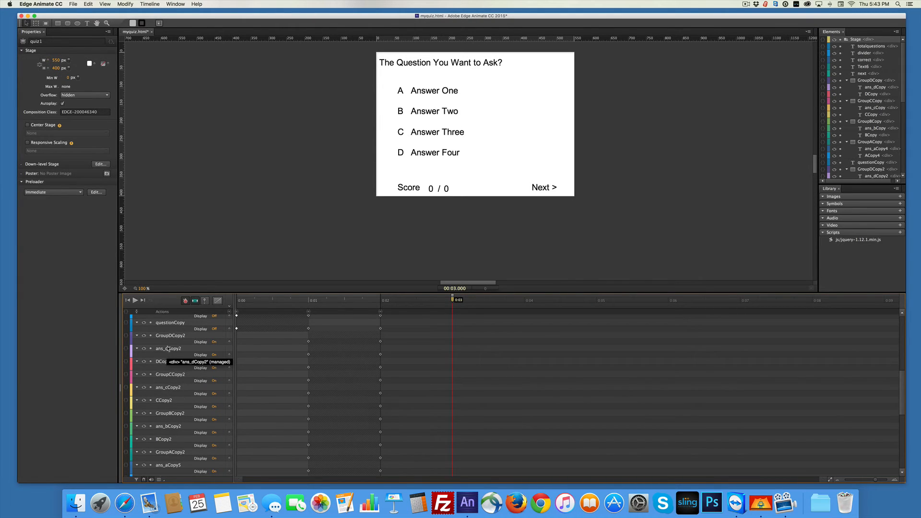
scroll(168, 345, up, 3)
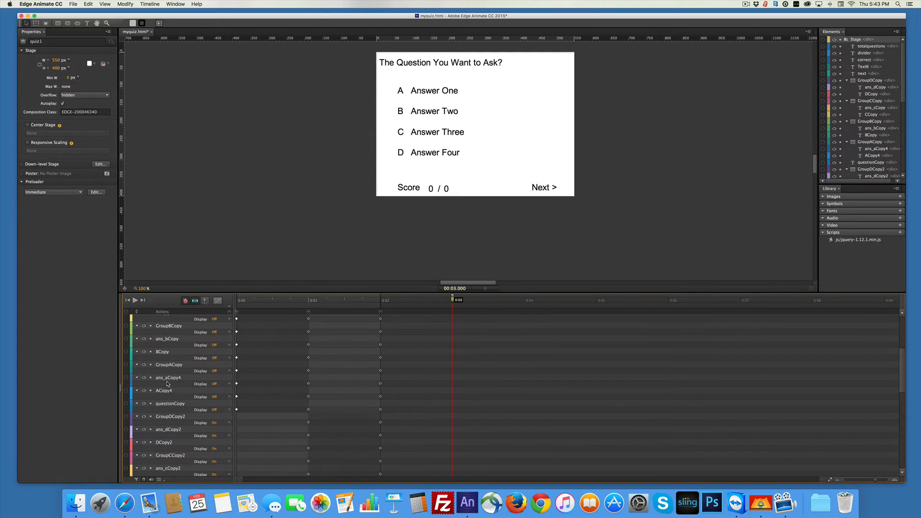
click(172, 416)
scroll(173, 421, down, 5)
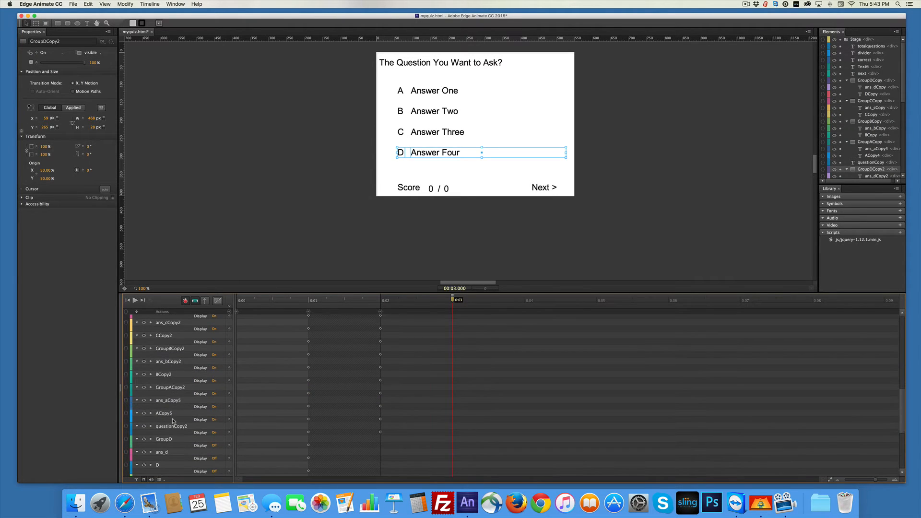
scroll(173, 422, down, 1)
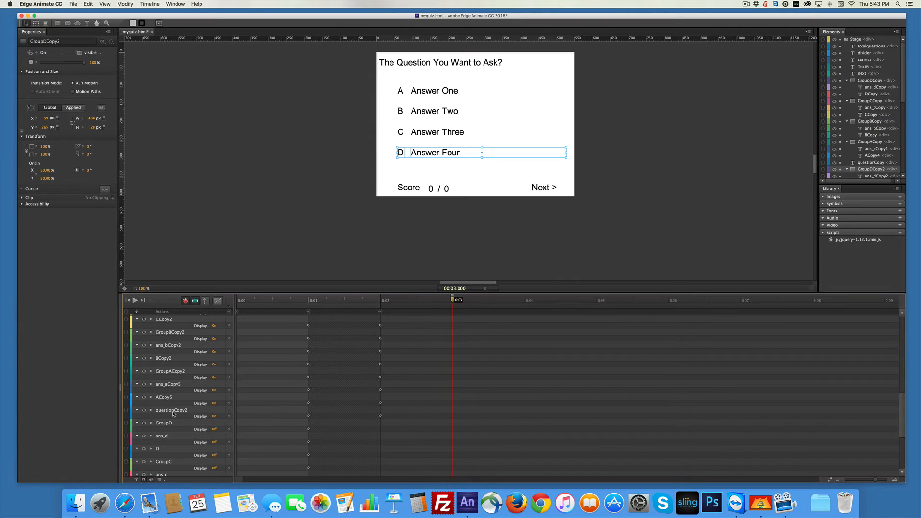
shift+click(174, 412)
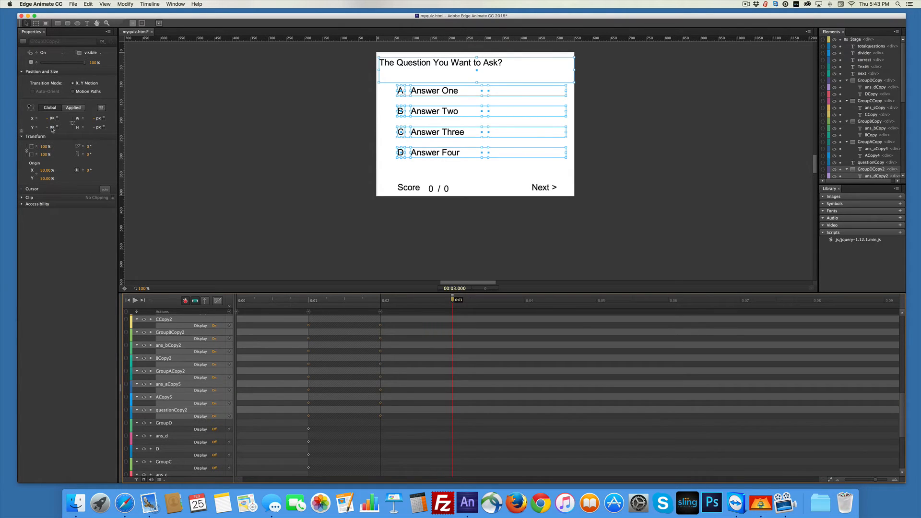
click(50, 52)
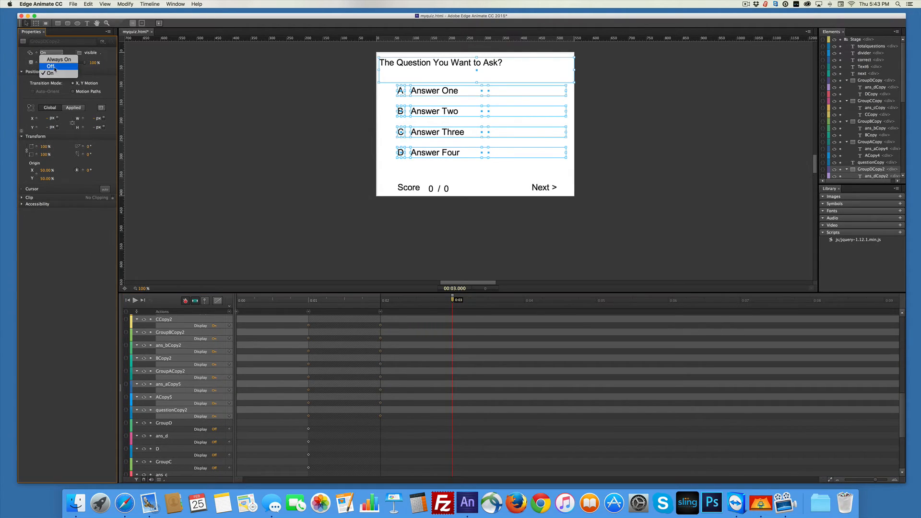
click(54, 68)
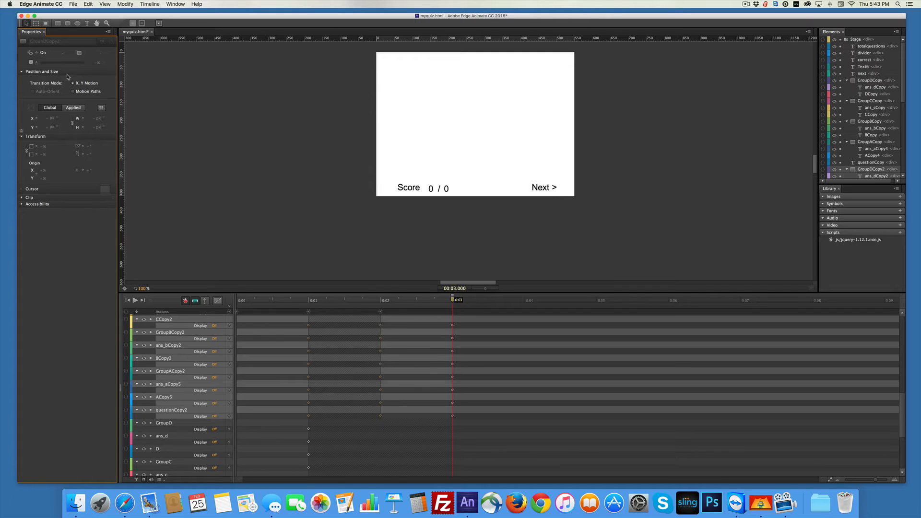
- Add a text box about 502 by 51 px near the top of the stage at 0:03, reading "Your score is..."
scroll(246, 195, up, 5)
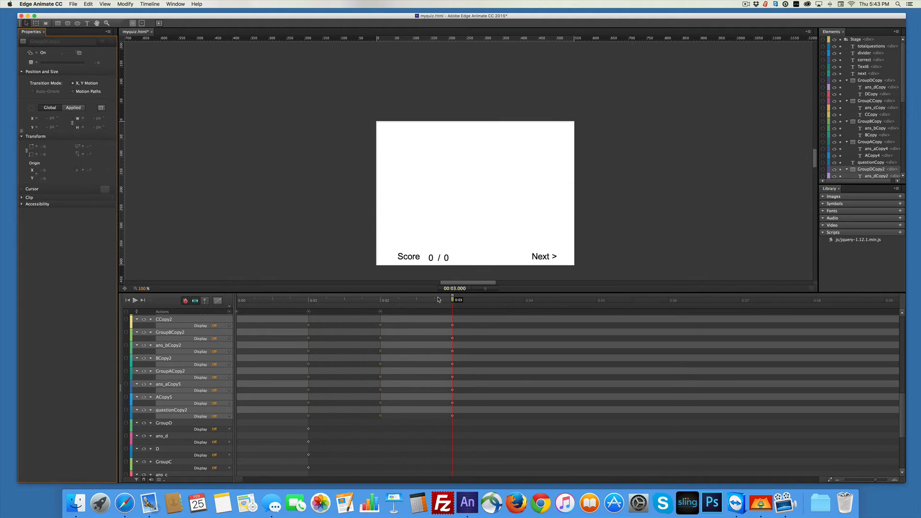
scroll(331, 156, down, 3)
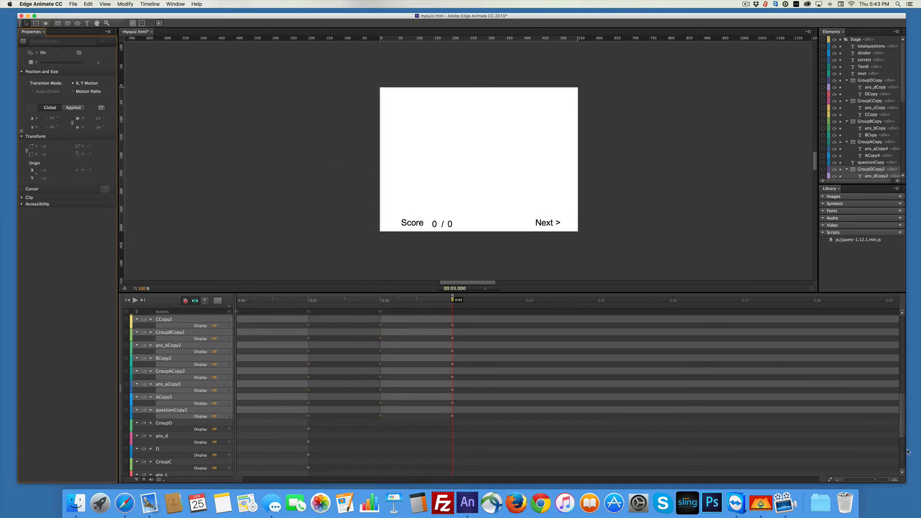
scroll(904, 427, up, 1)
drag(904, 407, 895, 361)
scroll(896, 361, up, 3)
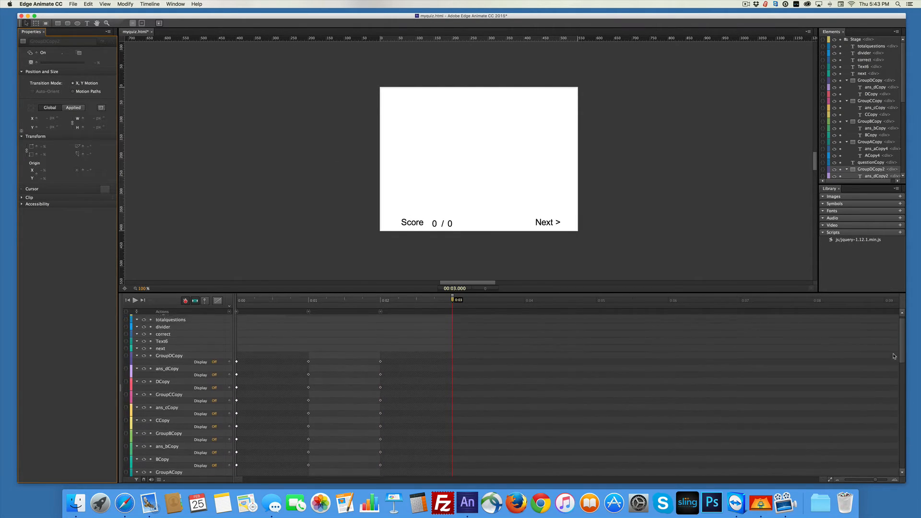
click(163, 358)
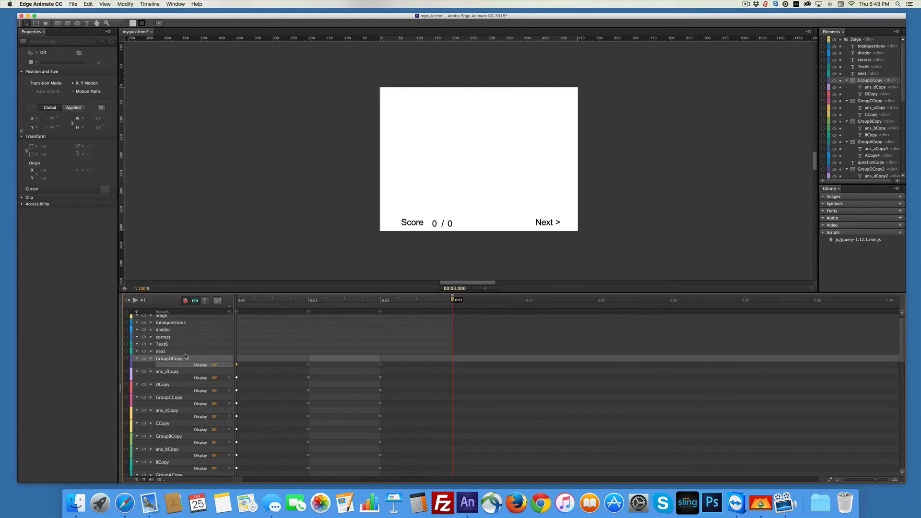
click(87, 23)
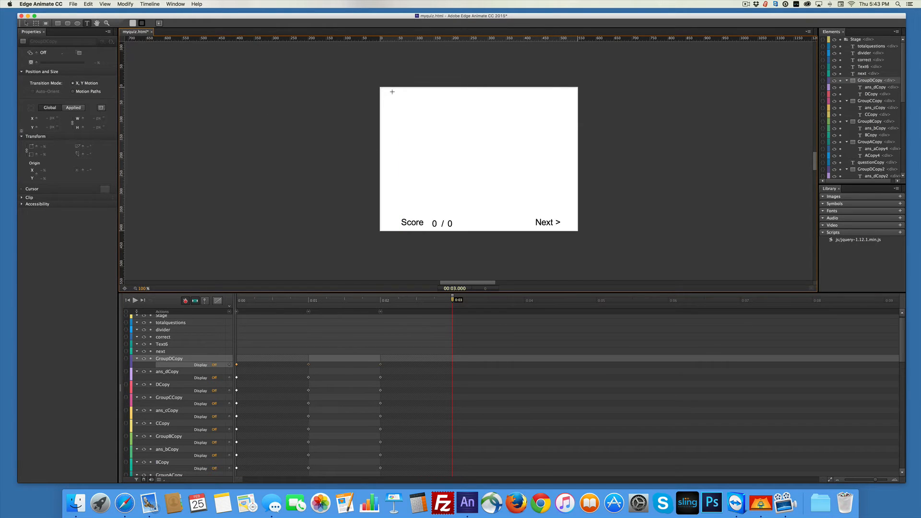
drag(391, 92, 572, 111)
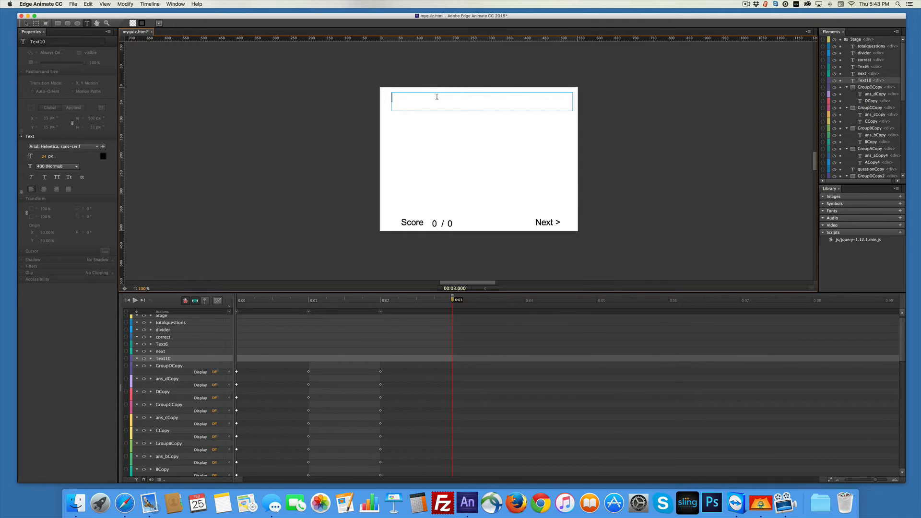
text(Your score is...)
scroll(417, 161, right, 1)
scroll(417, 161, up, 1)
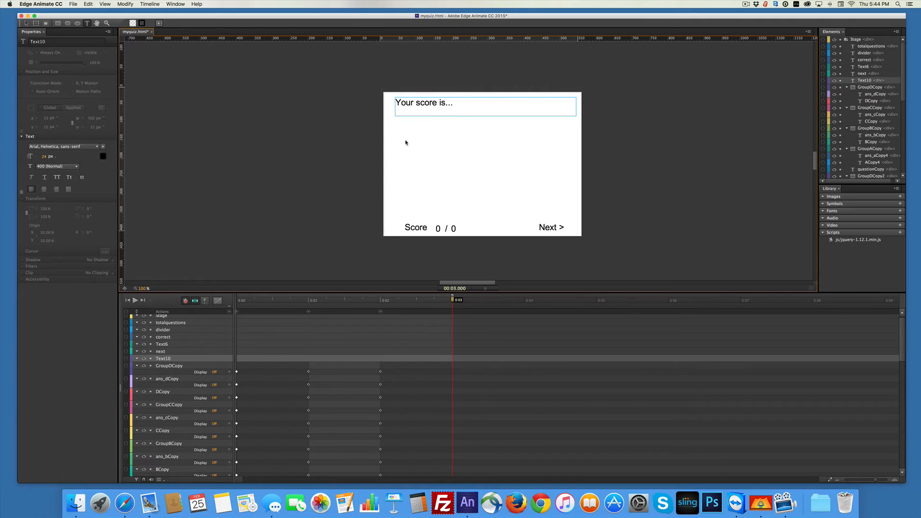
- Rename the "Your score is..." text element to your_score and deselect it
click(62, 41)
drag(56, 41, 24, 40)
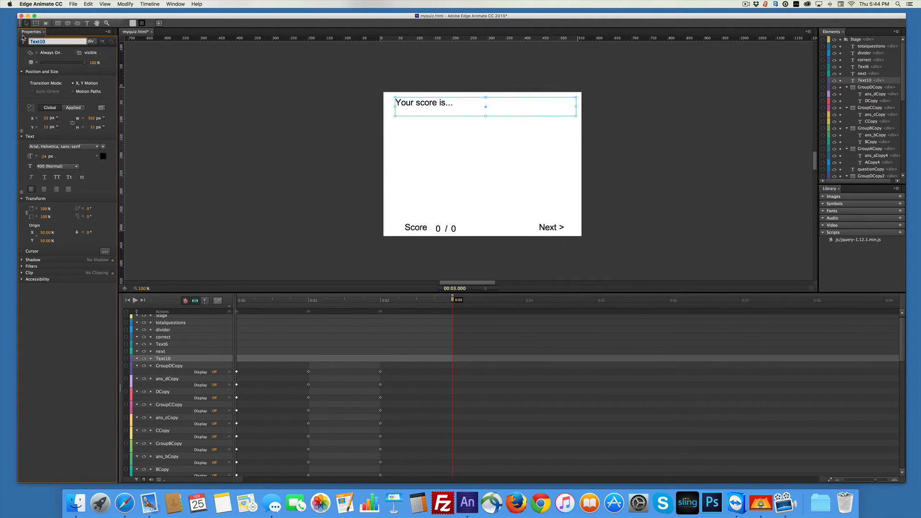
text(your_score)
click(218, 123)
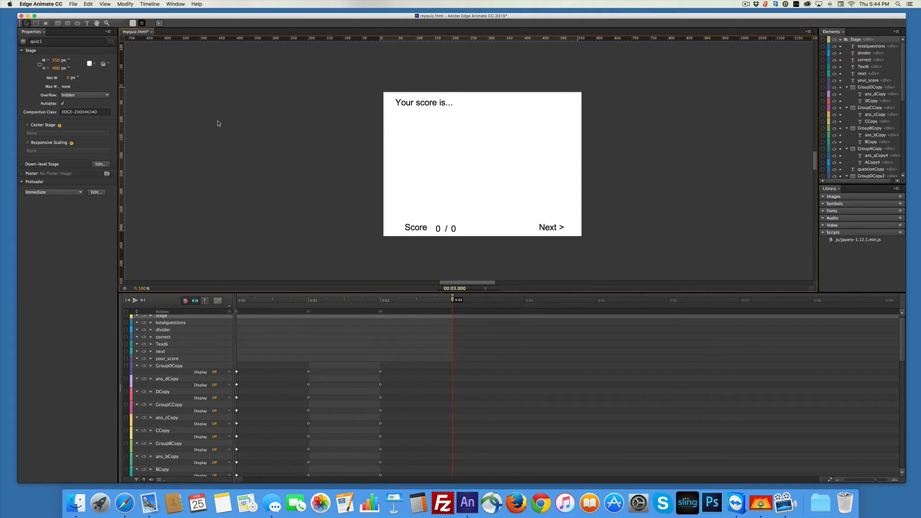
- Add a text box about 171 by 220 px below the score heading, move it slightly up, and enter 0 in it
click(166, 360)
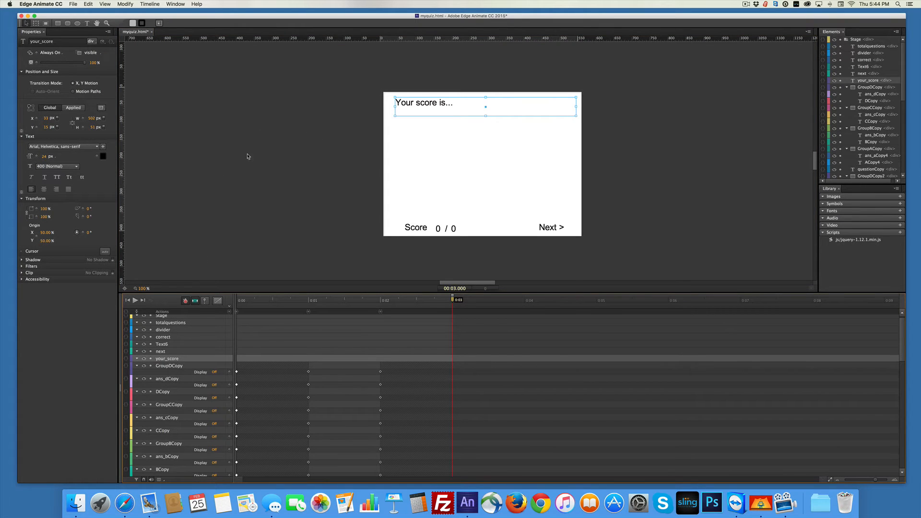
click(87, 23)
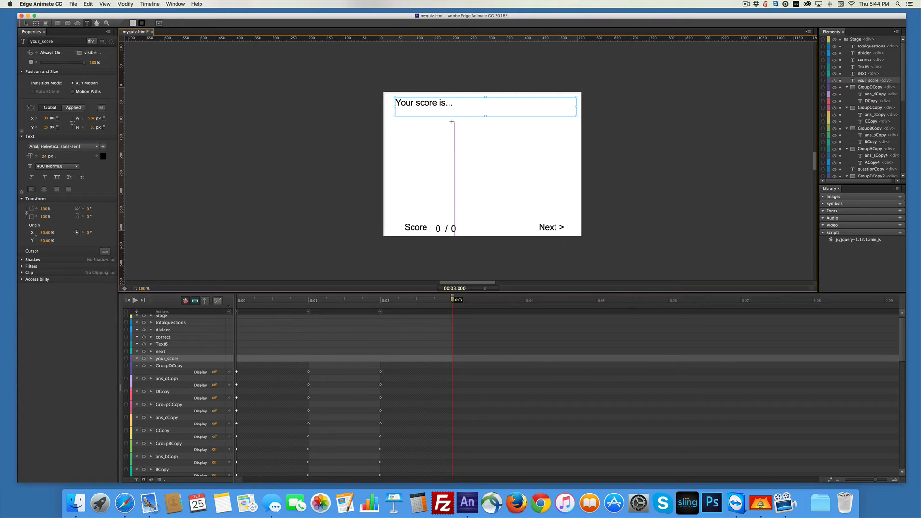
drag(454, 127, 512, 201)
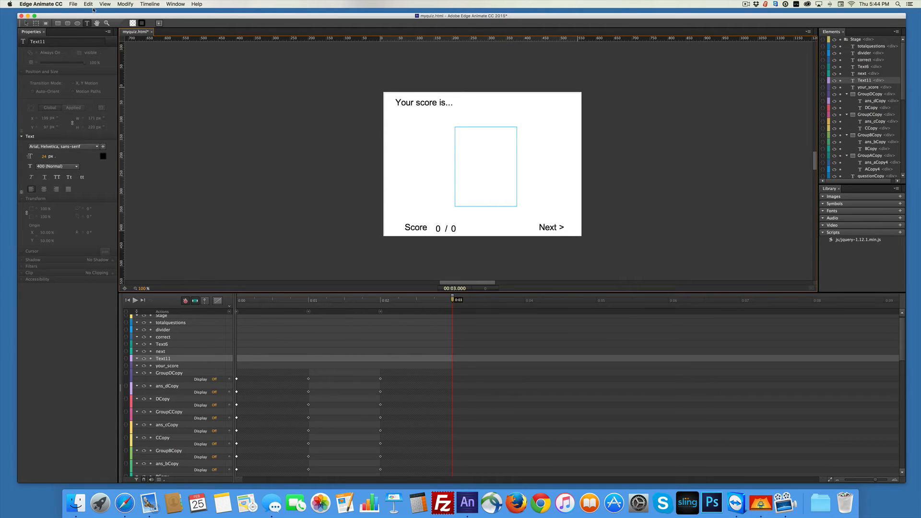
click(26, 23)
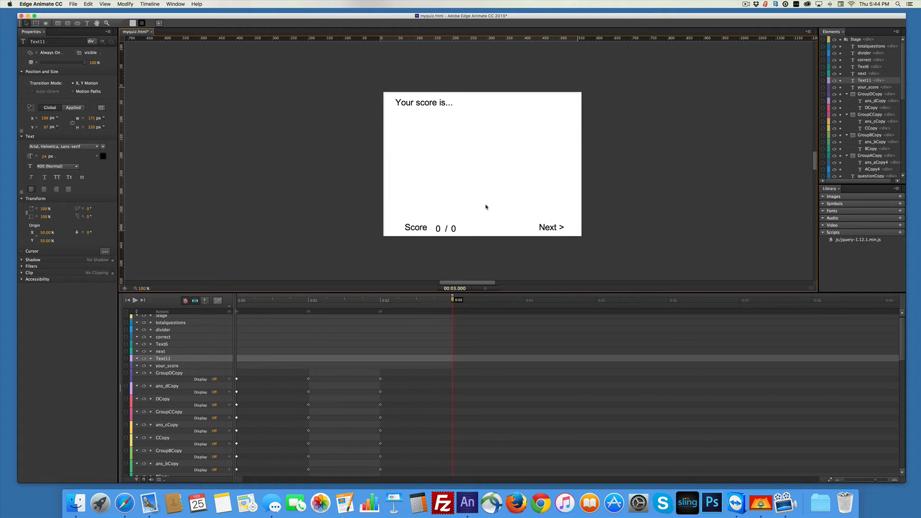
drag(483, 181, 480, 174)
double_click(480, 171)
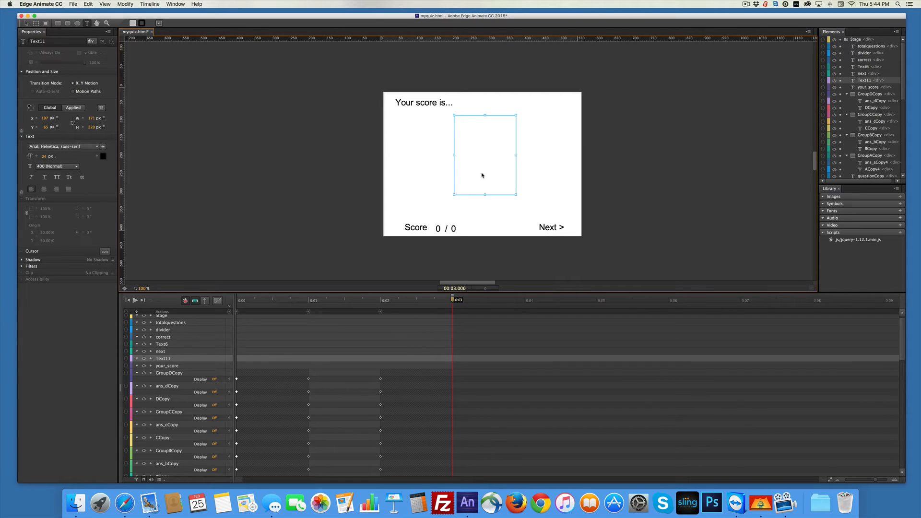
text(0)
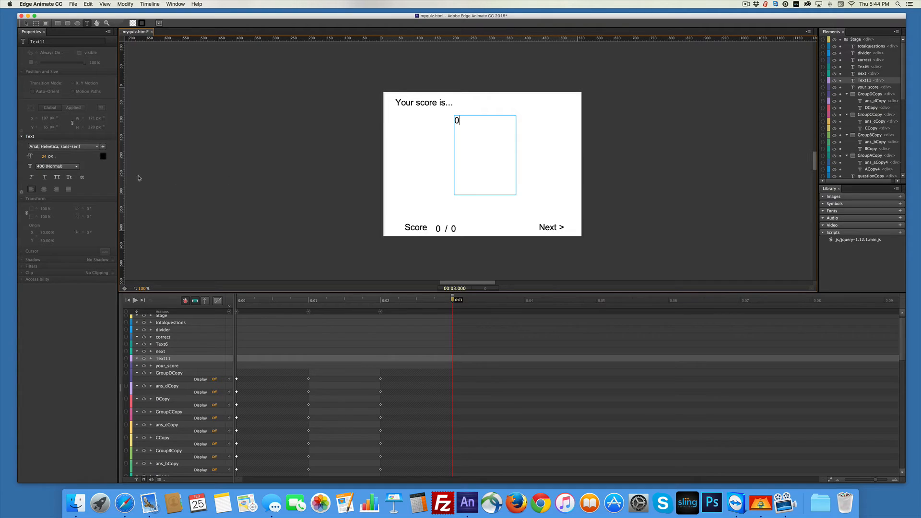
- Enlarge the 0 below the score heading to about 193 px, center it in its text box, and finish editing
drag(44, 156, 84, 161)
click(463, 155)
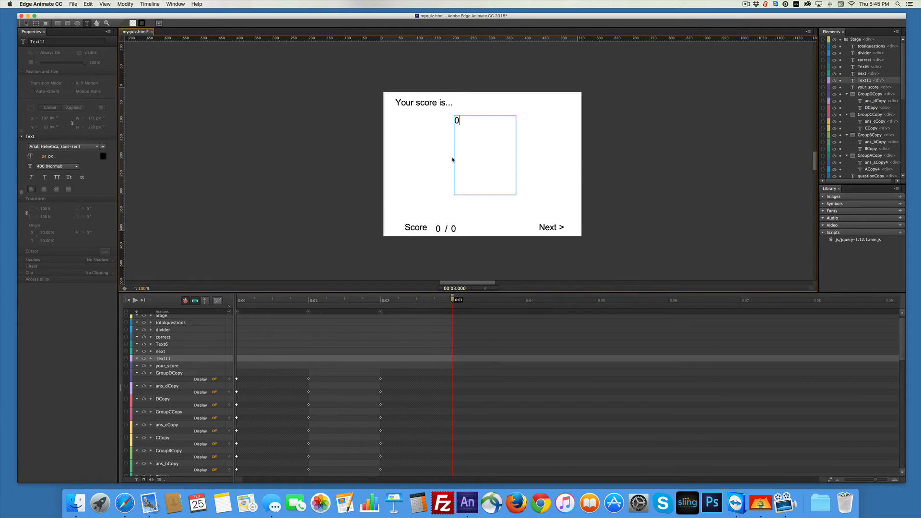
double_click(457, 121)
drag(43, 157, 105, 167)
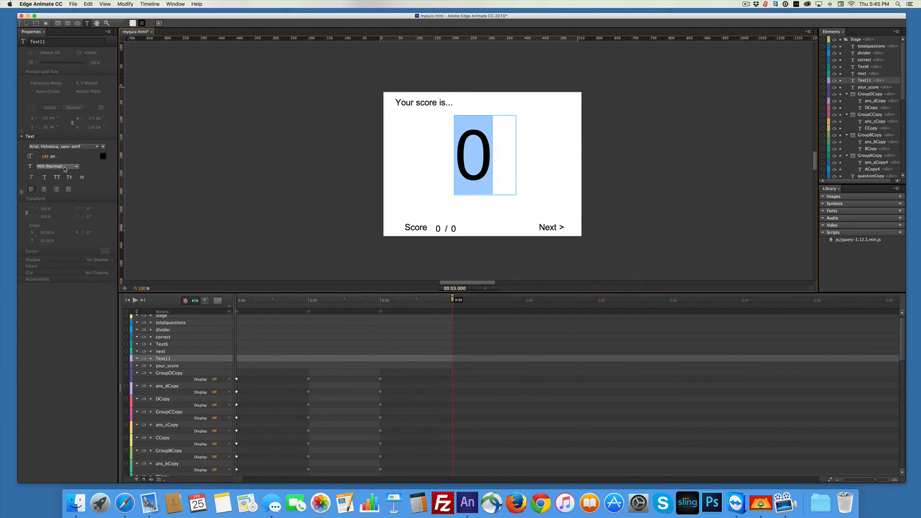
click(44, 189)
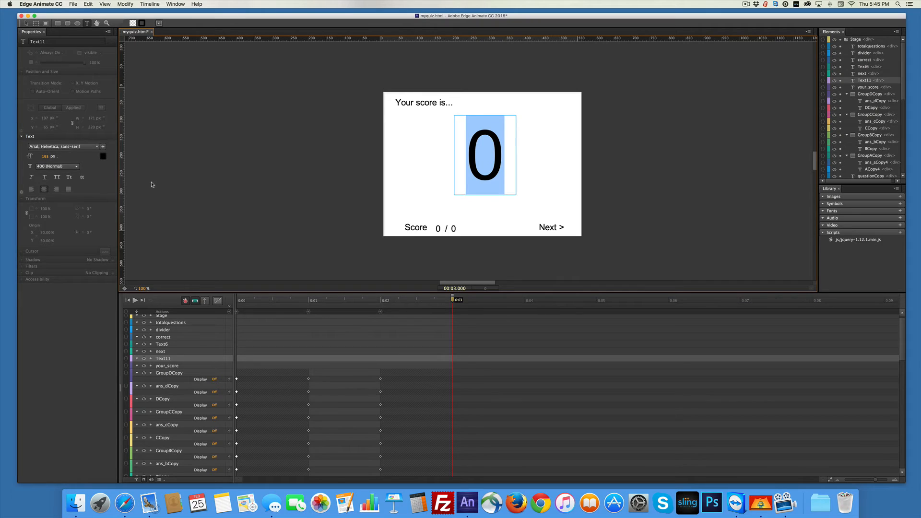
key(Escape)
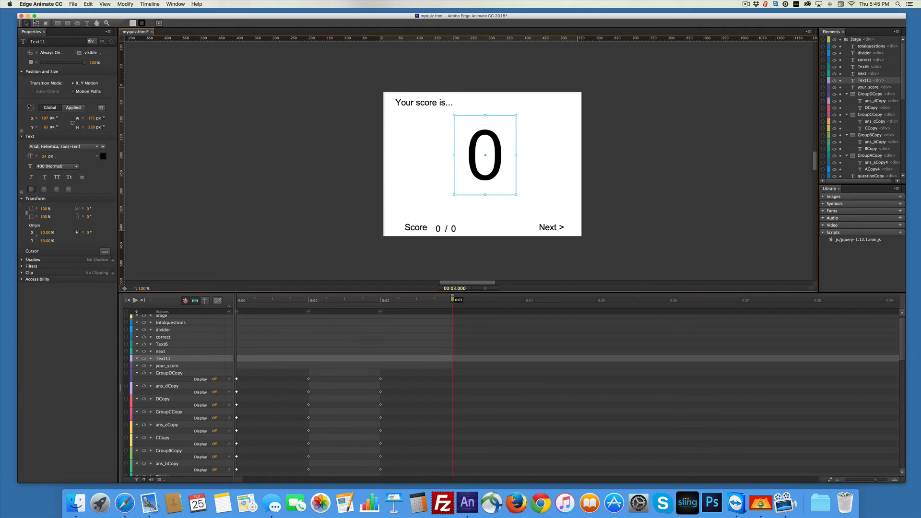
- Reduce the height of the large 0's text box to 206 px
click(87, 23)
click(26, 23)
click(484, 172)
click(484, 178)
drag(90, 127, 85, 127)
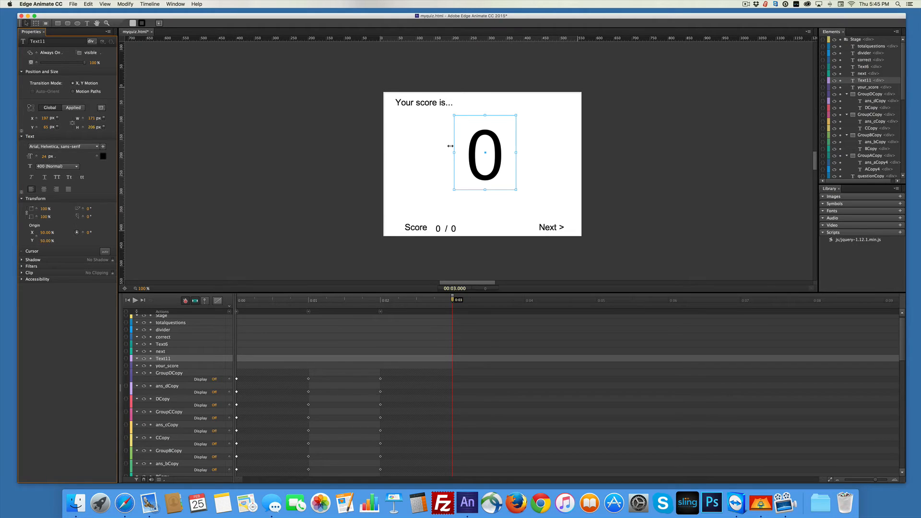
- Move the large 0 slightly up and rename its text element finalscore
drag(472, 148, 472, 145)
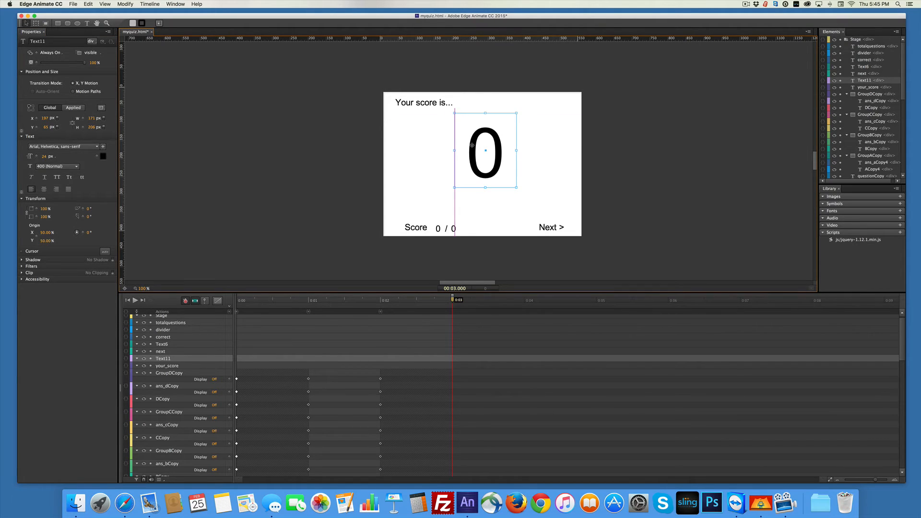
click(380, 193)
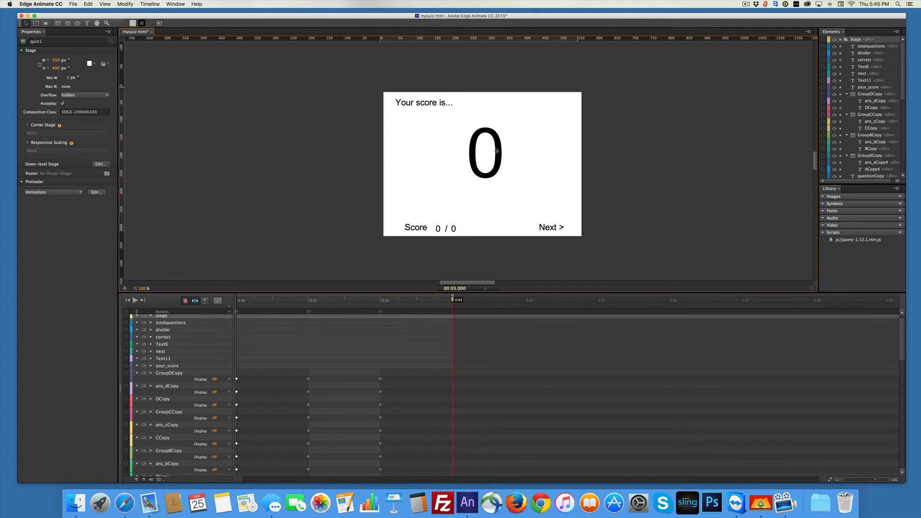
click(454, 154)
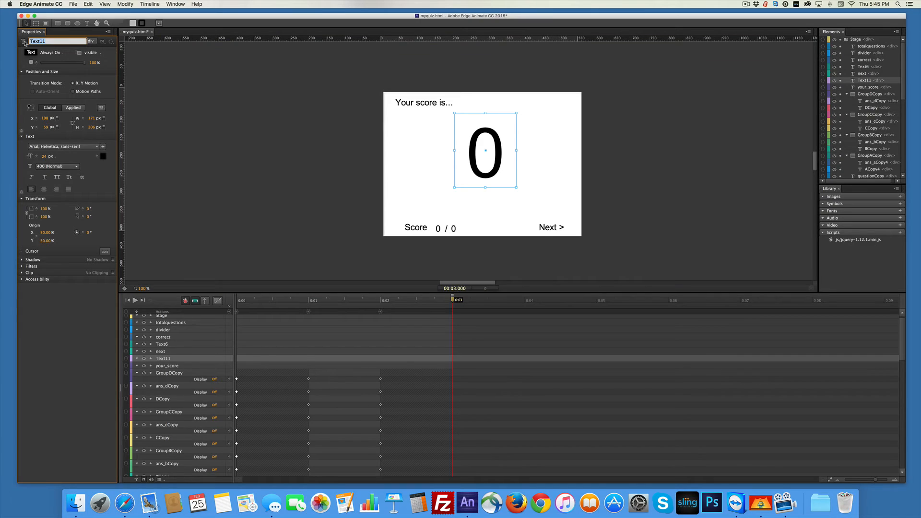
text(finalscore)
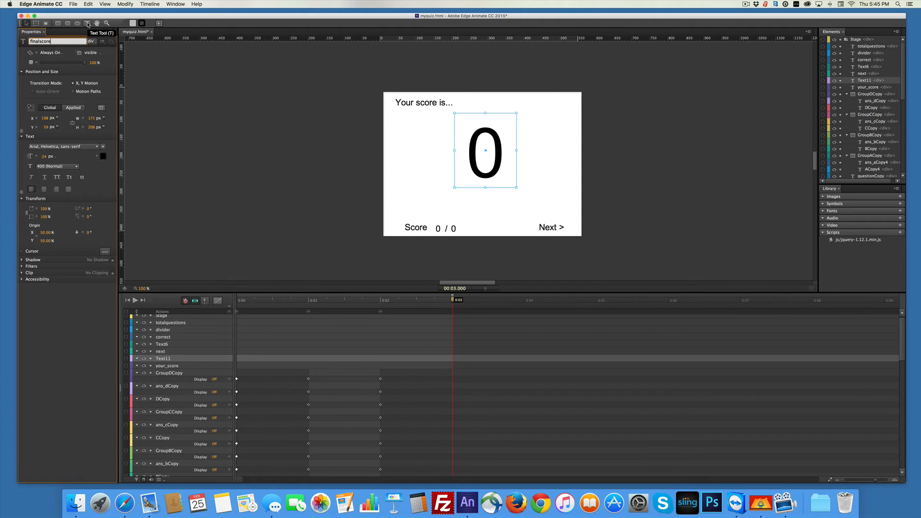
- Add a text box about 457 px wide above the Score line, reading "If your score is below 2 go back and re-read this section"
click(87, 23)
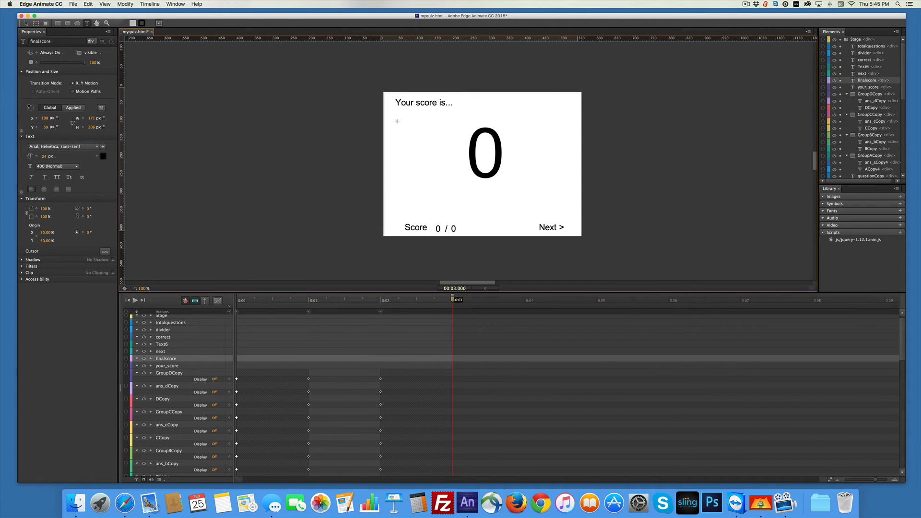
click(404, 200)
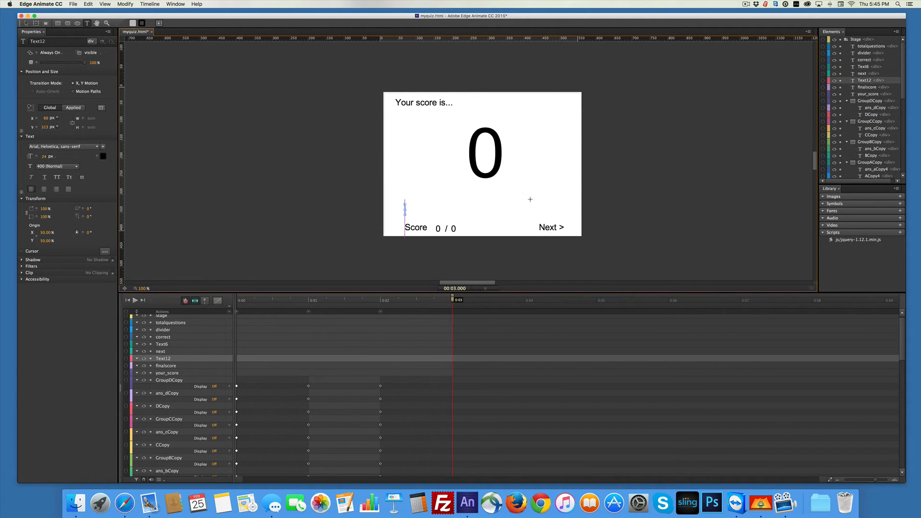
mouse_move(582, 203)
mouse_down()
mouse_move(560, 207)
mouse_move(567, 210)
mouse_up()
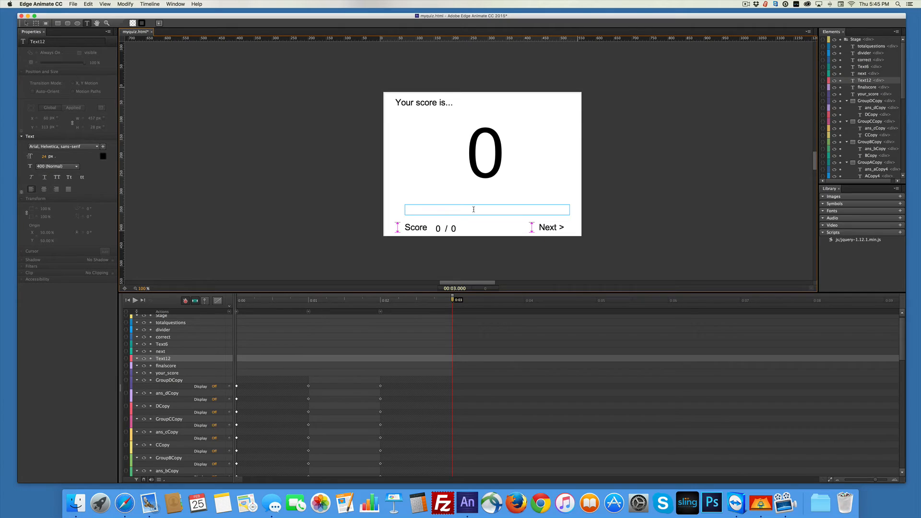
text(If your score is below 2 go)
key(Escape)
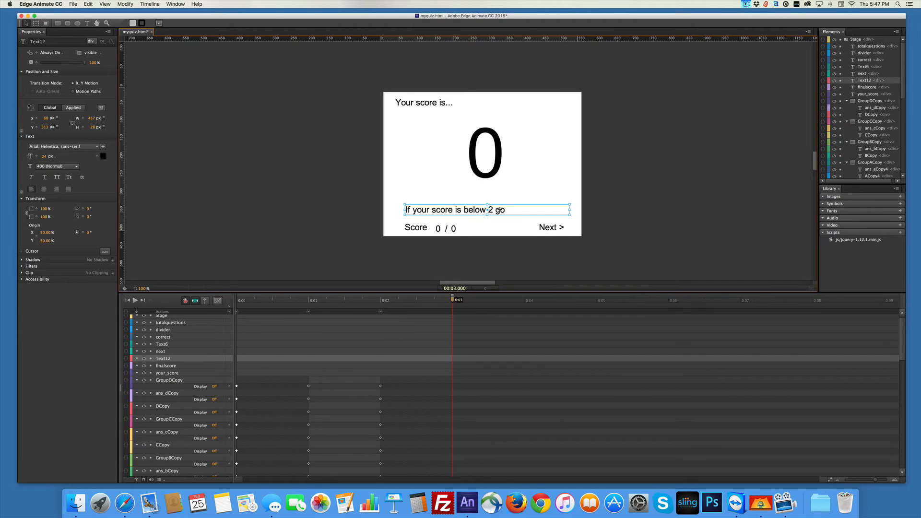
double_click(502, 210)
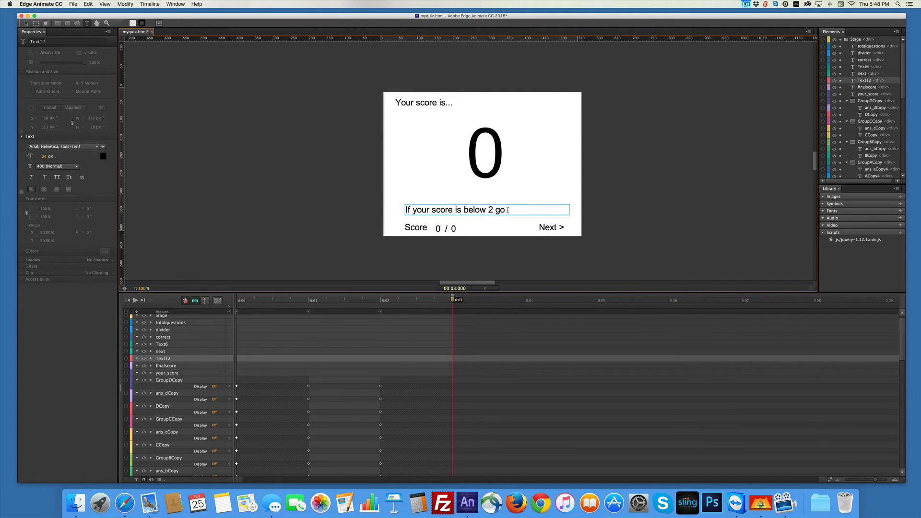
text(back and re-read this section)
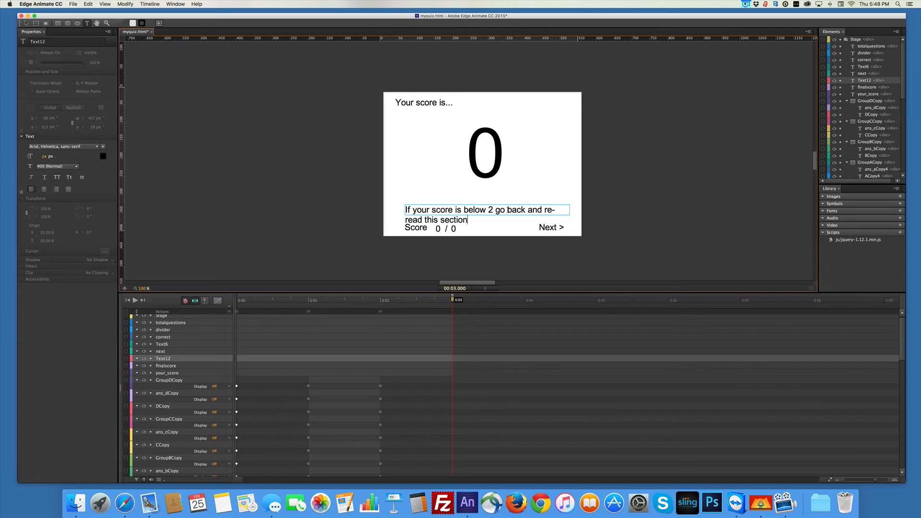
click(27, 24)
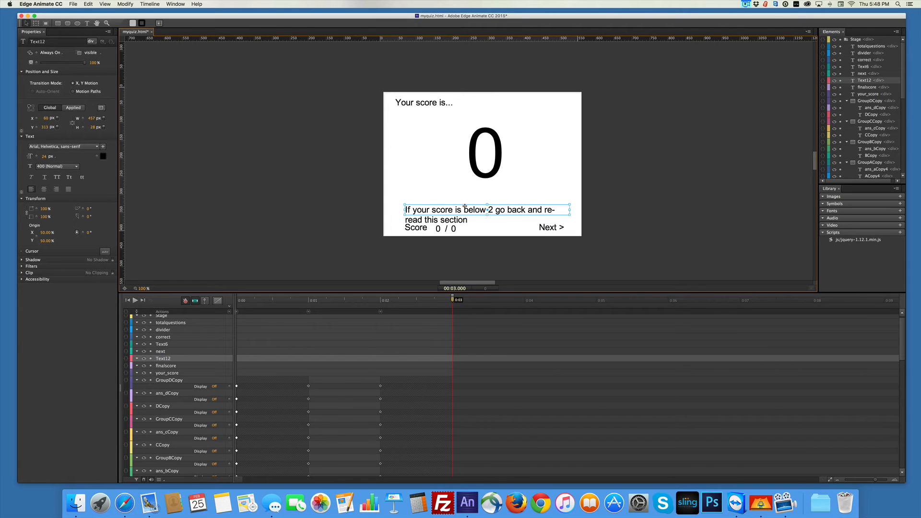
- Move the re-read message up clear of the Score line and set its height to 62 px
drag(465, 204, 464, 196)
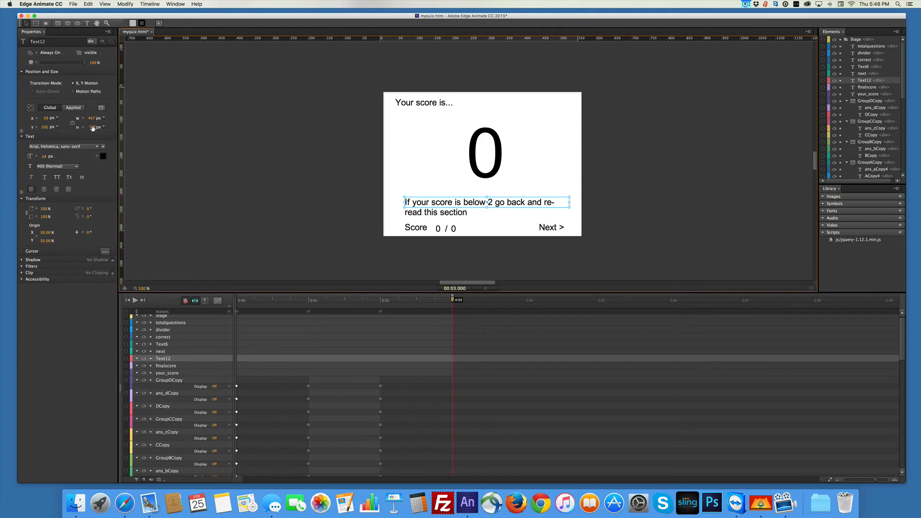
mouse_move(92, 127)
mouse_down()
mouse_move(114, 127)
mouse_move(103, 125)
mouse_up()
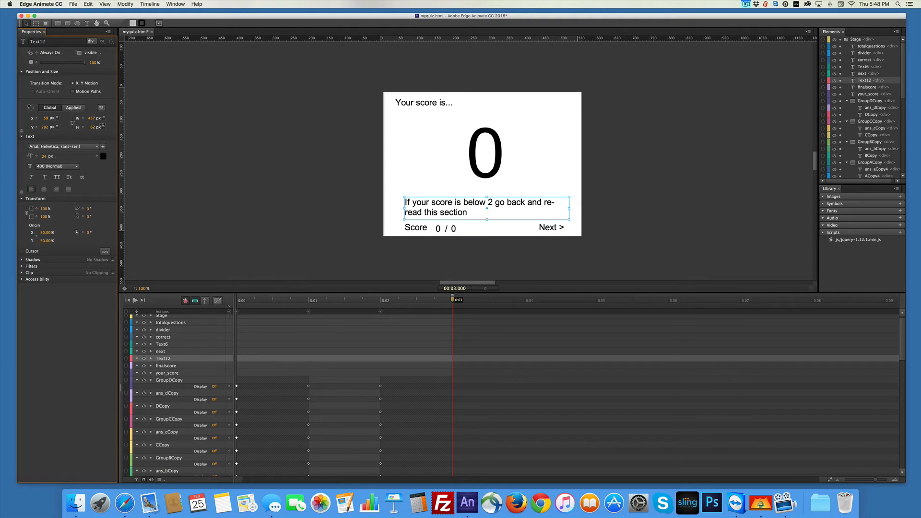
click(389, 138)
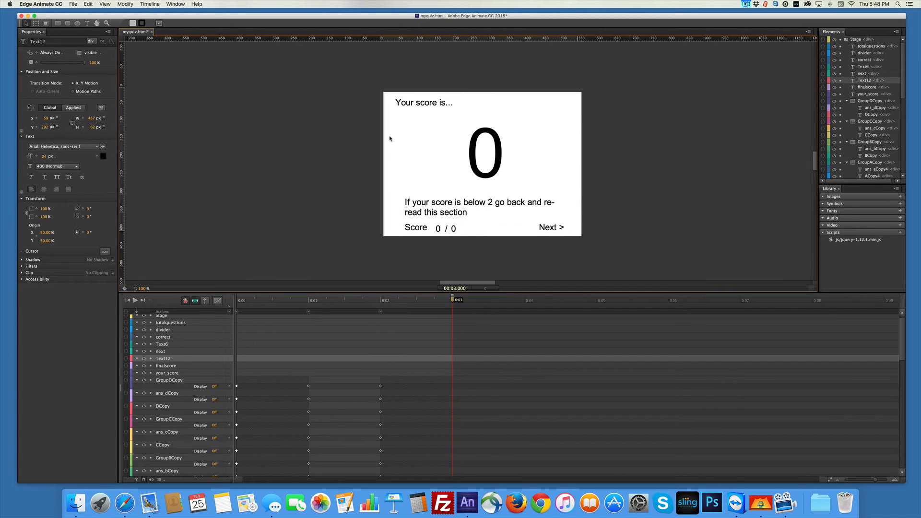
- Rename the re-read message's text element advice
click(420, 206)
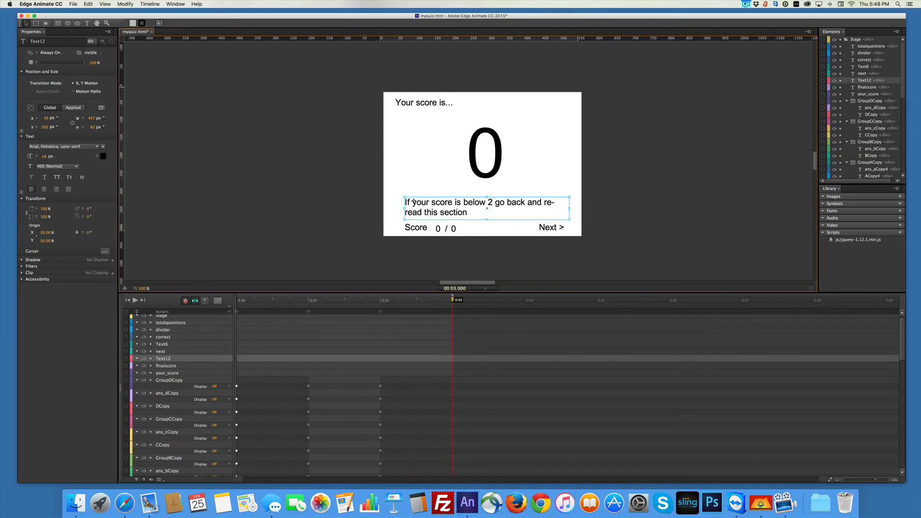
click(53, 43)
key(super+a)
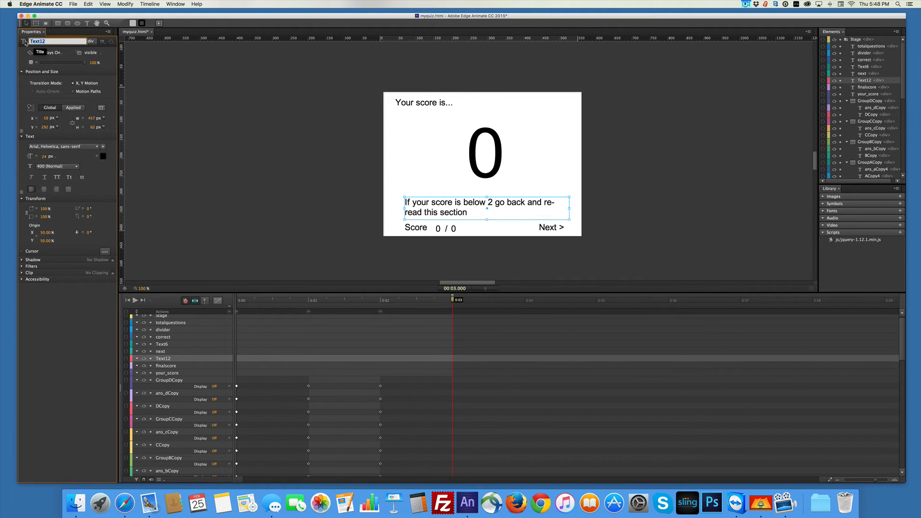
text(advice)
key(Return)
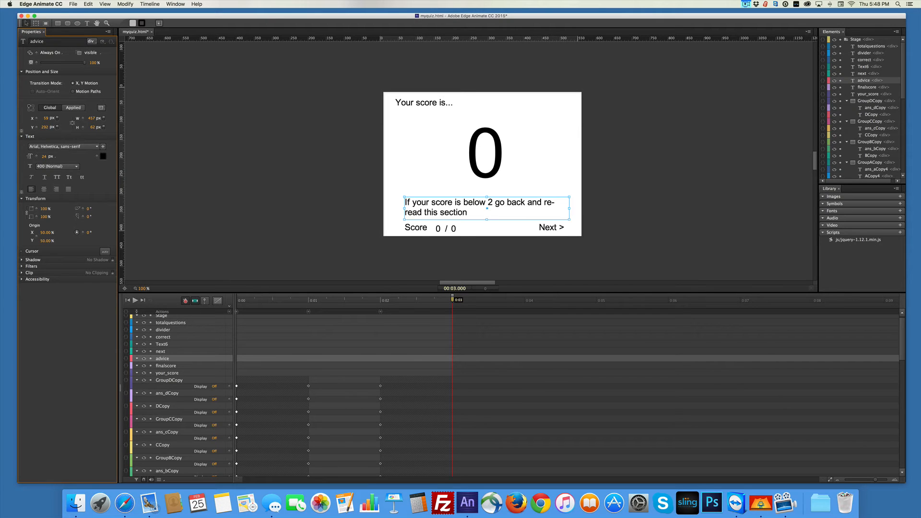
- Nudge the Score label down slightly to line up with the 0 / 0 counters, and deselect it
click(407, 227)
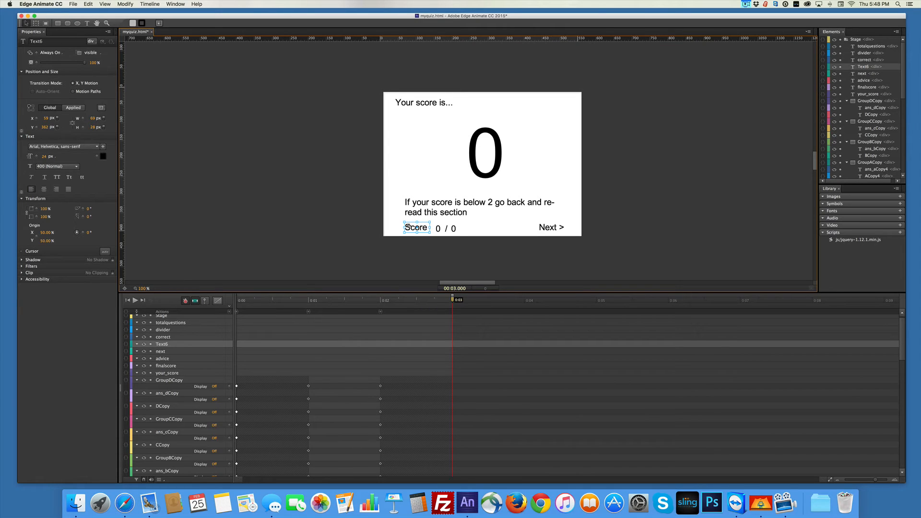
drag(408, 226, 409, 227)
click(272, 145)
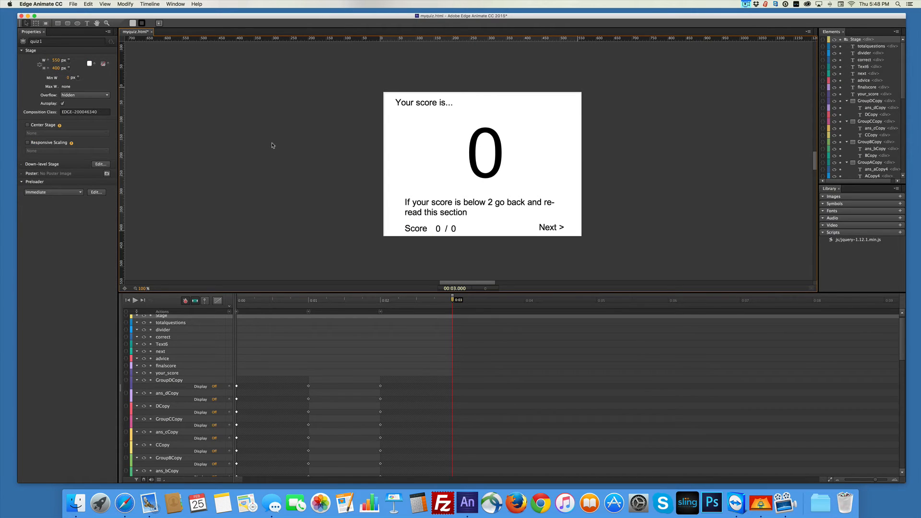
- Save the quiz file and preview it in the browser
key(super+s)
click(72, 4)
click(92, 113)
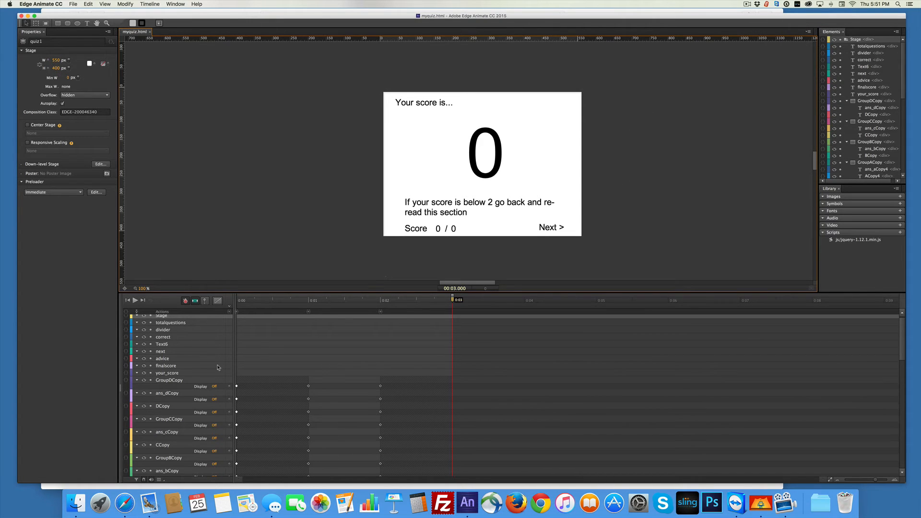
- Set the display of your_score, finalscore and advice to On at 0:00
click(172, 374)
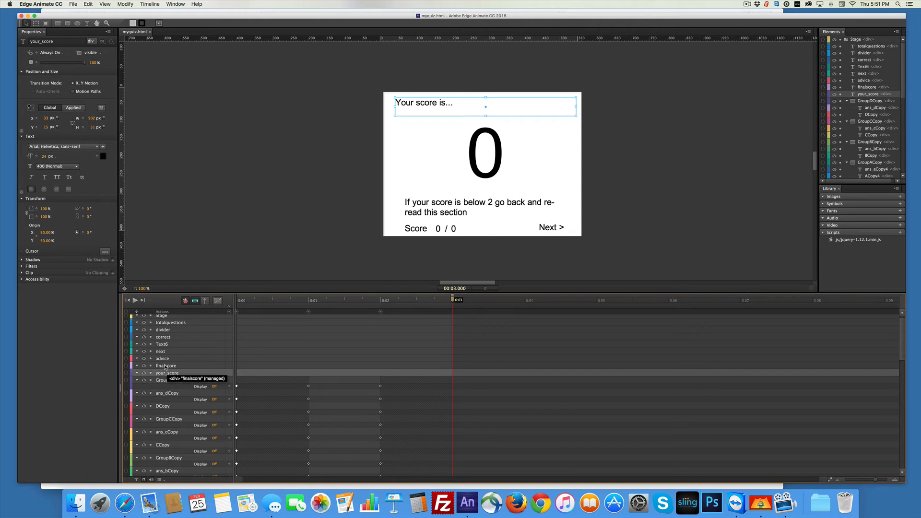
shift+click(165, 366)
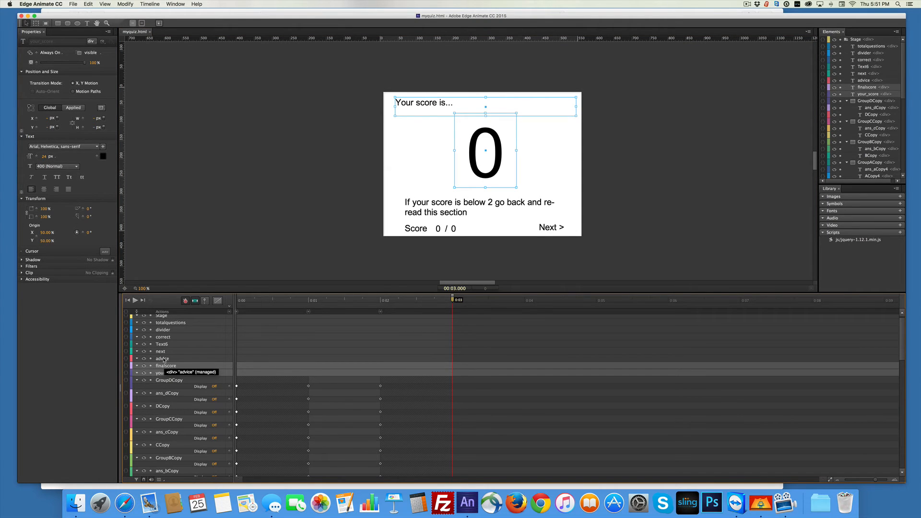
shift+click(164, 360)
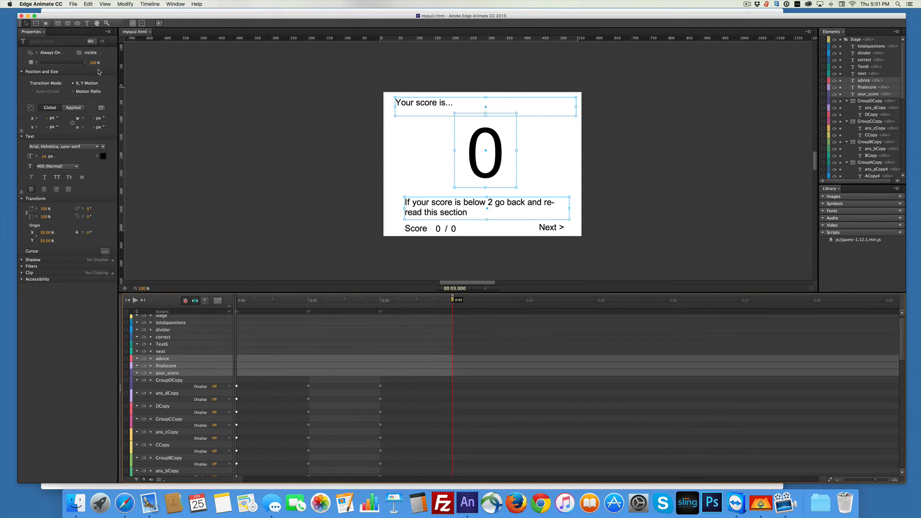
click(53, 53)
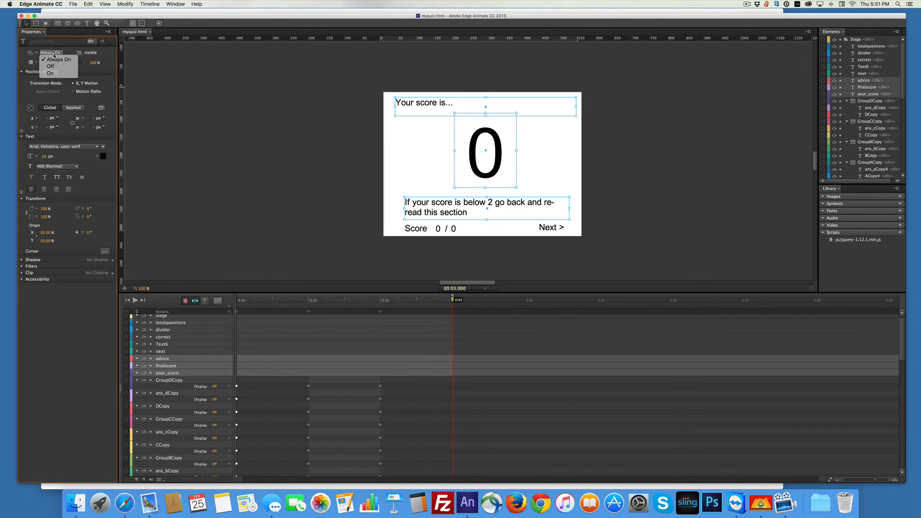
click(56, 59)
drag(451, 297, 391, 298)
drag(329, 296, 207, 302)
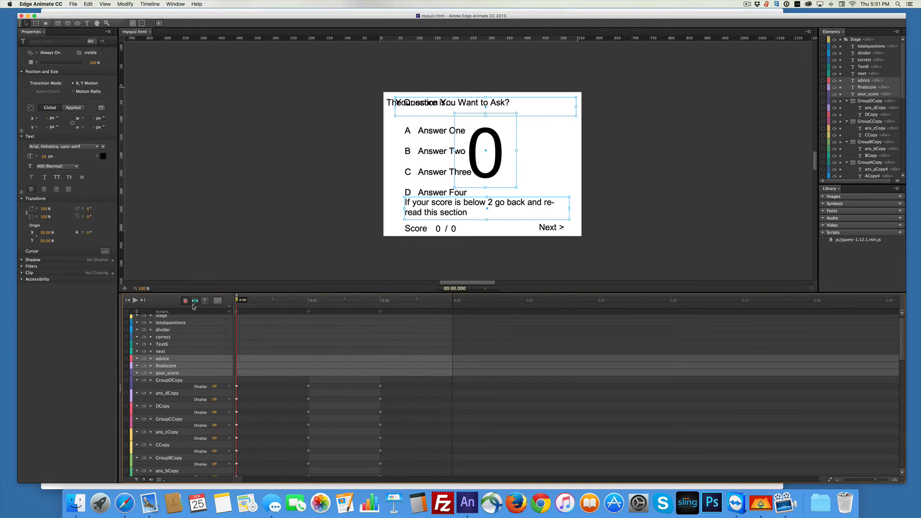
click(48, 52)
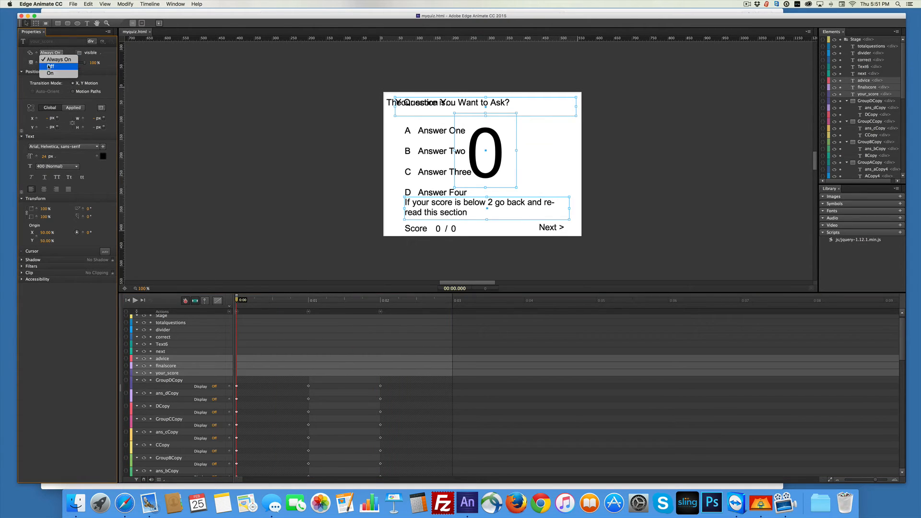
click(50, 74)
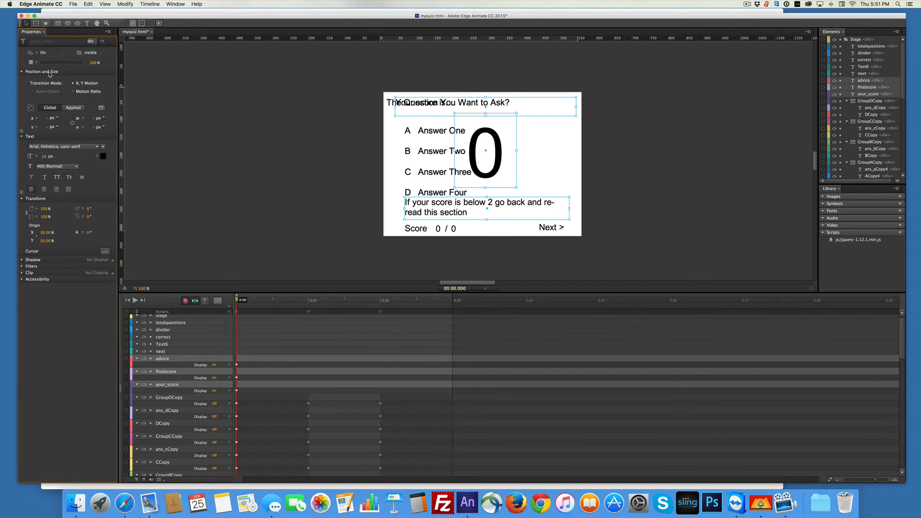
- Return the playhead to 0:03 and open the display options of the three score screen elements, dismissing them without a choice
click(240, 300)
drag(324, 304, 450, 313)
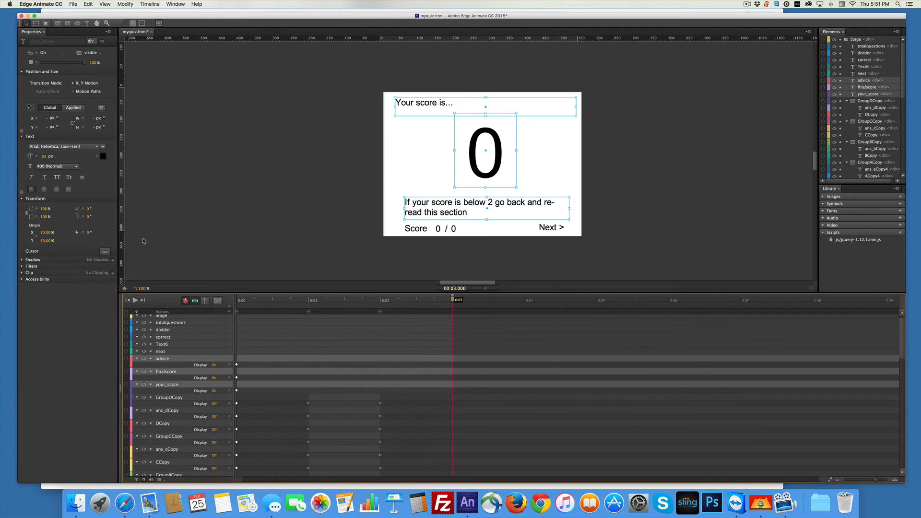
click(50, 53)
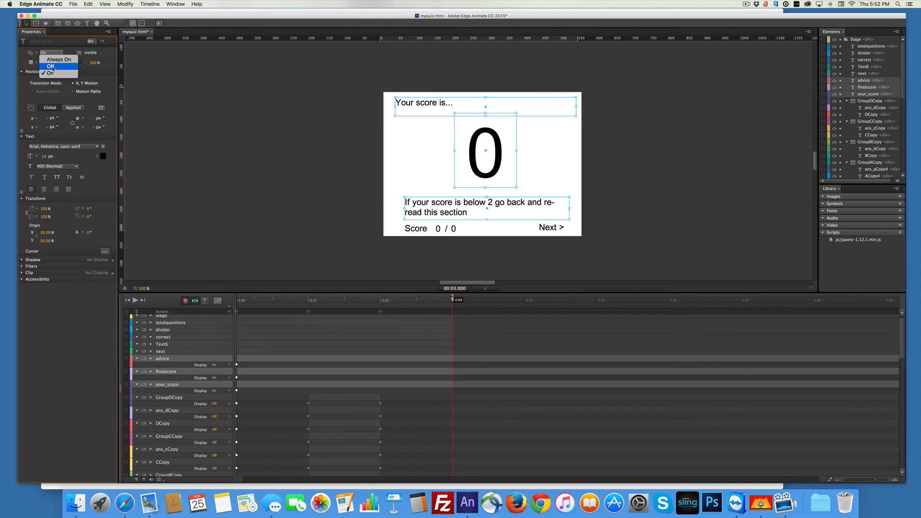
click(336, 216)
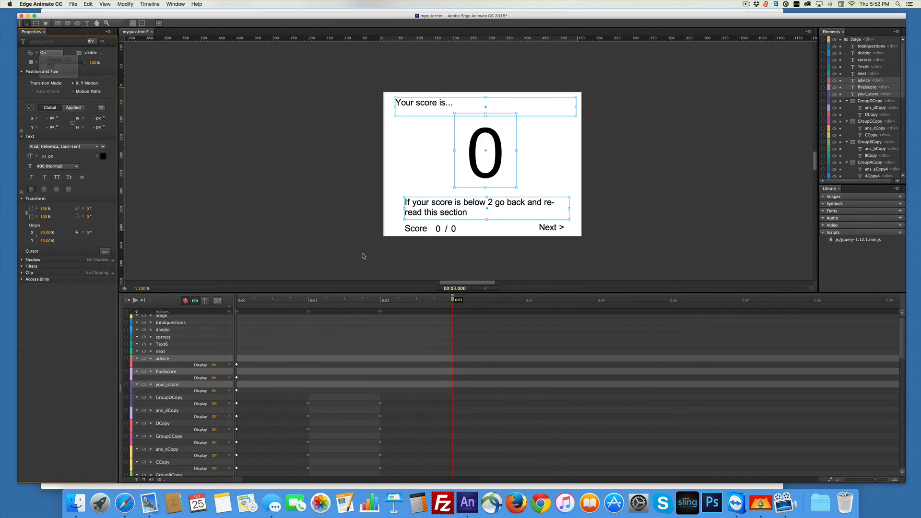
- Set the display of your_score, finalscore and advice to Off at 0:00 on the timeline
drag(452, 300, 217, 310)
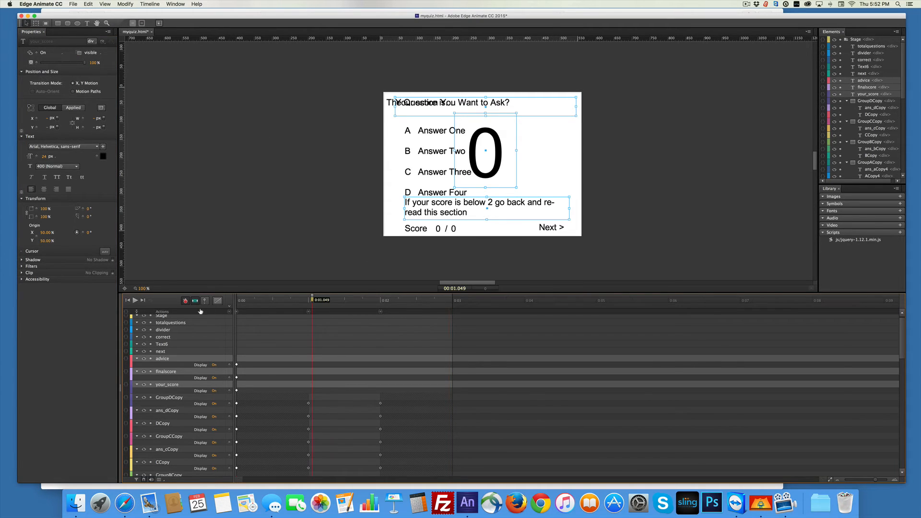
click(51, 52)
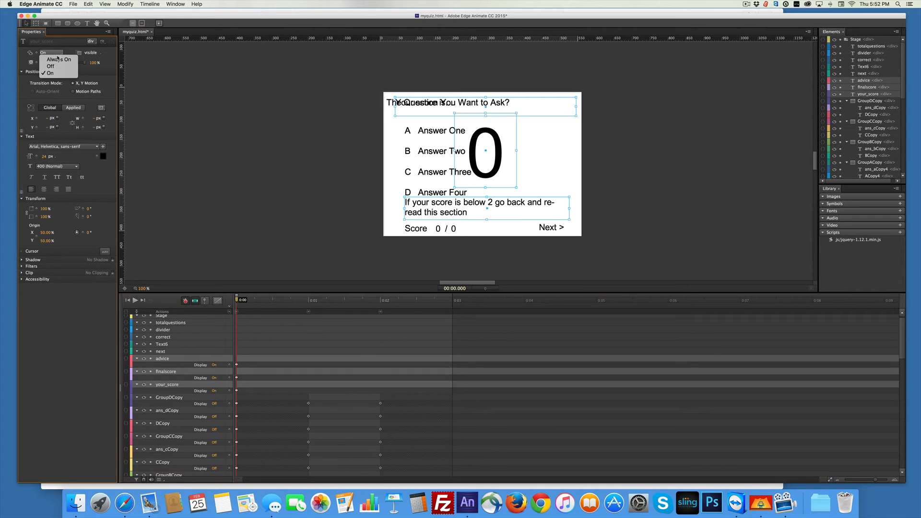
click(59, 67)
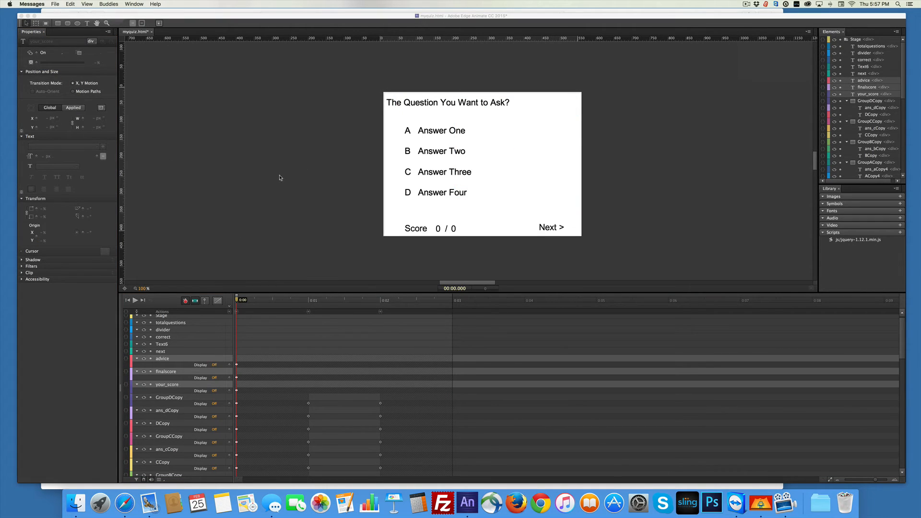
scroll(279, 177, down, 1)
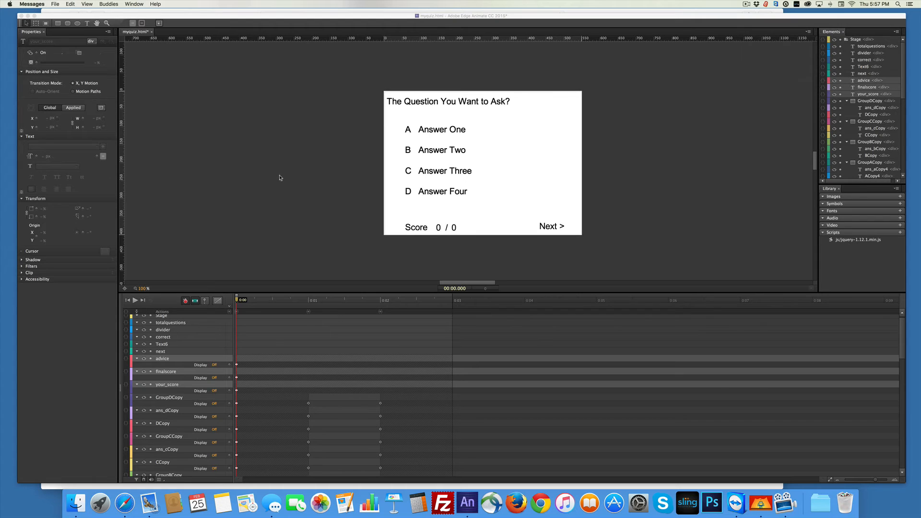
click(237, 302)
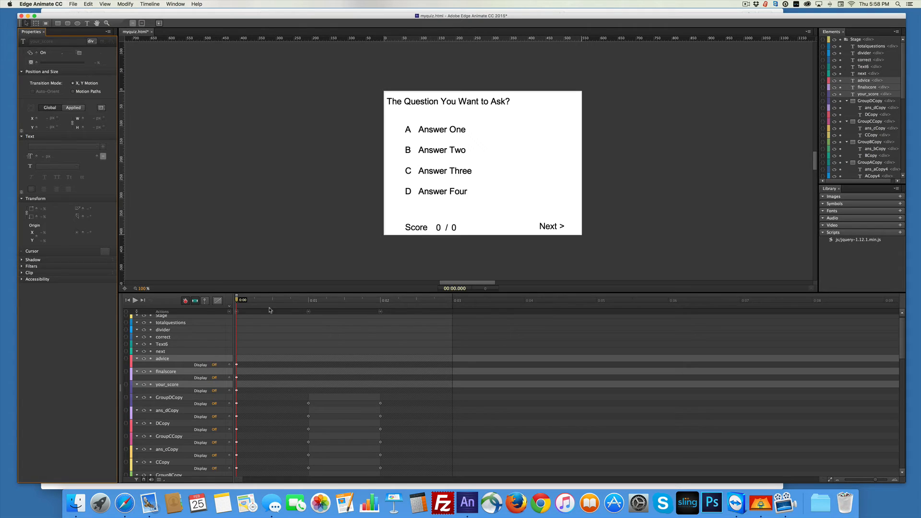
- Set the display of your_score, finalscore and advice to On at 0:03
drag(236, 298, 453, 300)
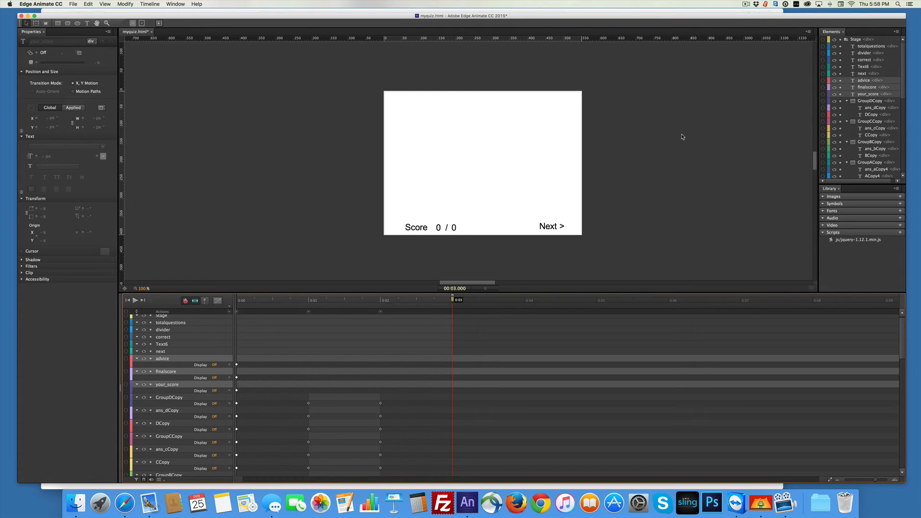
click(44, 55)
click(46, 75)
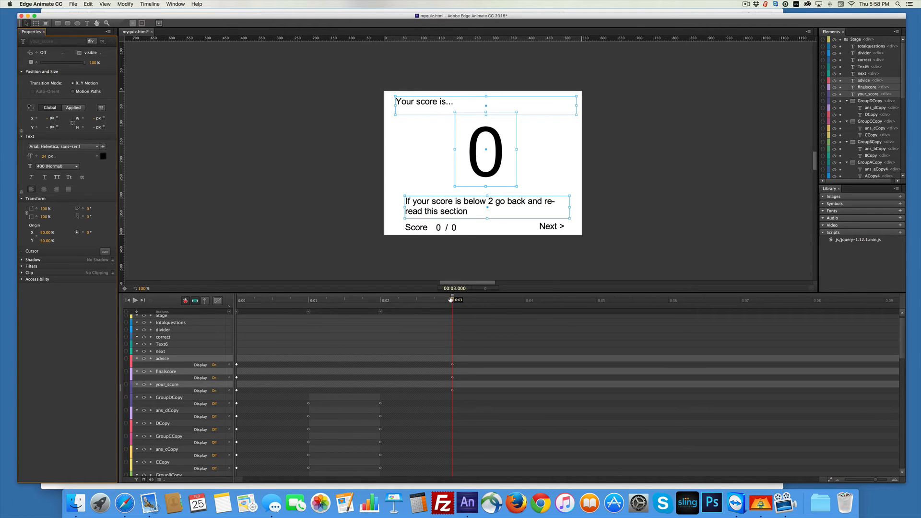
- Scrub the timeline from 0:00 through 0:01 and 0:02 to 0:03 to check which elements each screen shows
drag(451, 300, 237, 300)
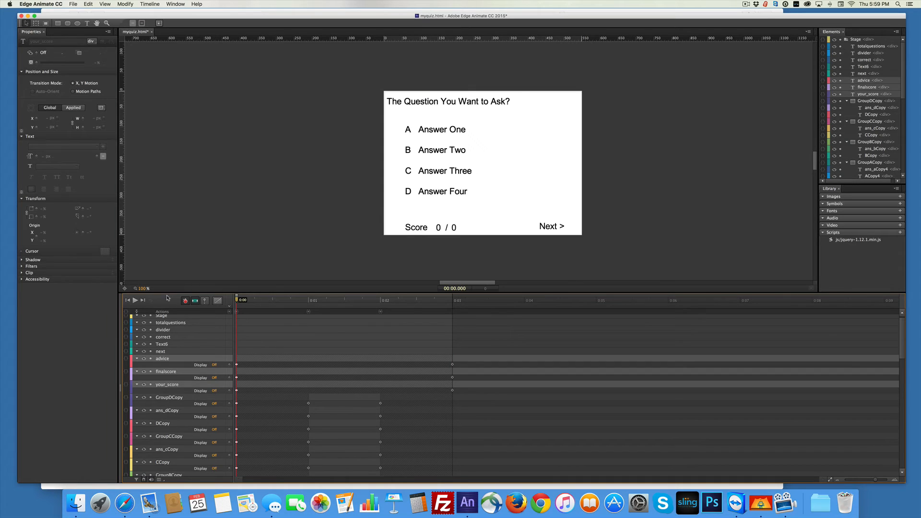
click(272, 300)
click(308, 300)
drag(308, 300, 381, 302)
drag(379, 299, 452, 307)
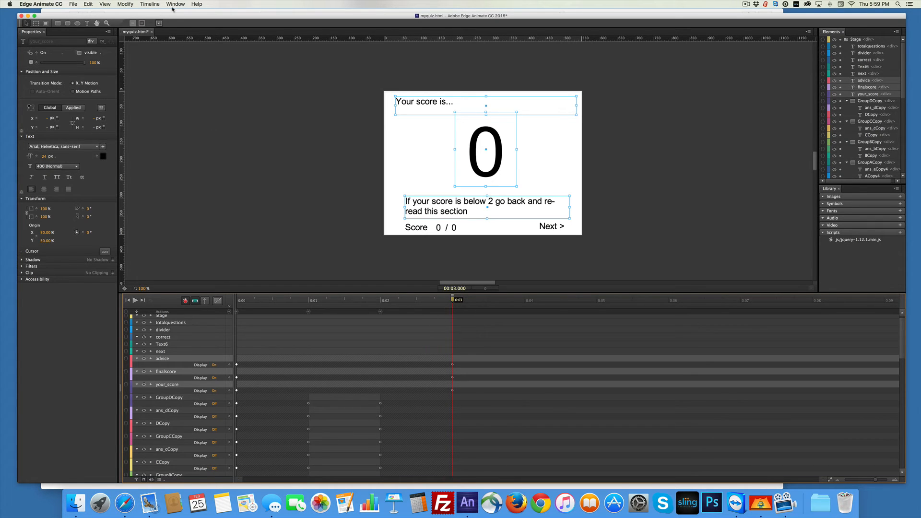
- Insert a timeline trigger at 0:03 with the Stop playback action for the Stage, and deselect the score screen elements
click(159, 4)
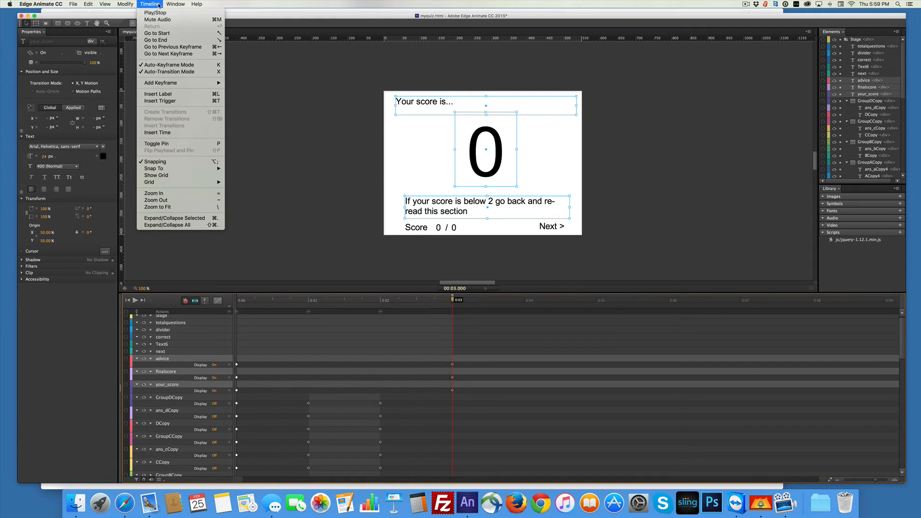
click(170, 101)
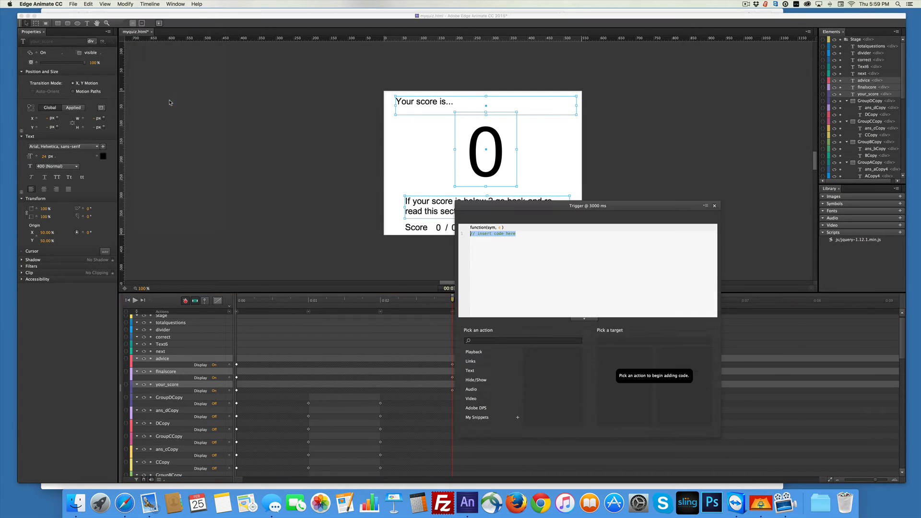
click(478, 353)
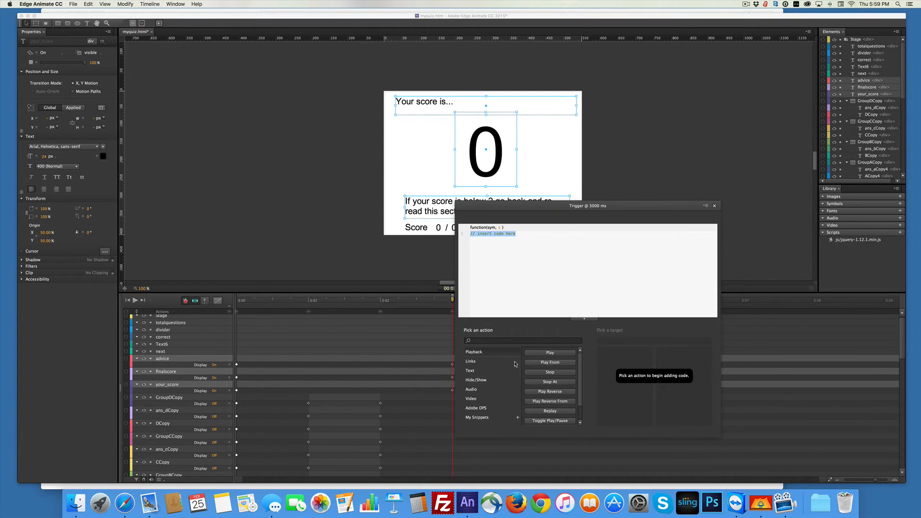
click(550, 372)
click(611, 352)
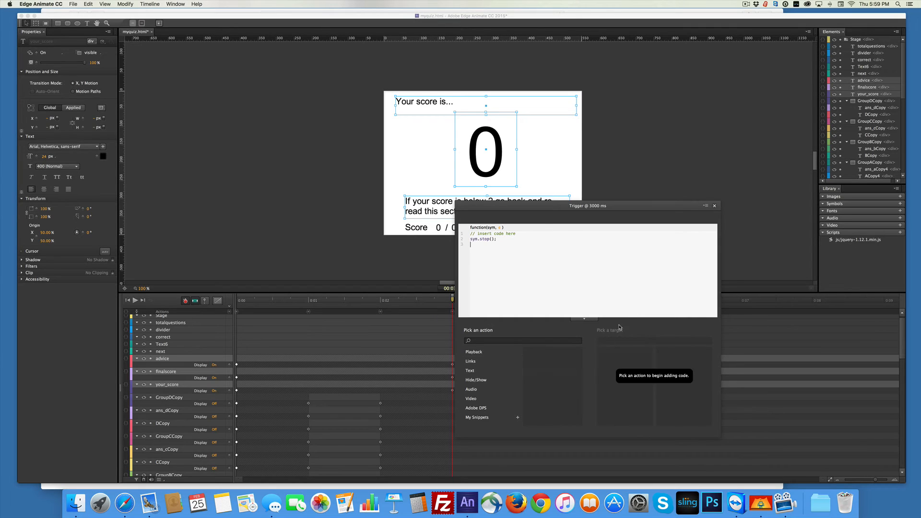
click(715, 206)
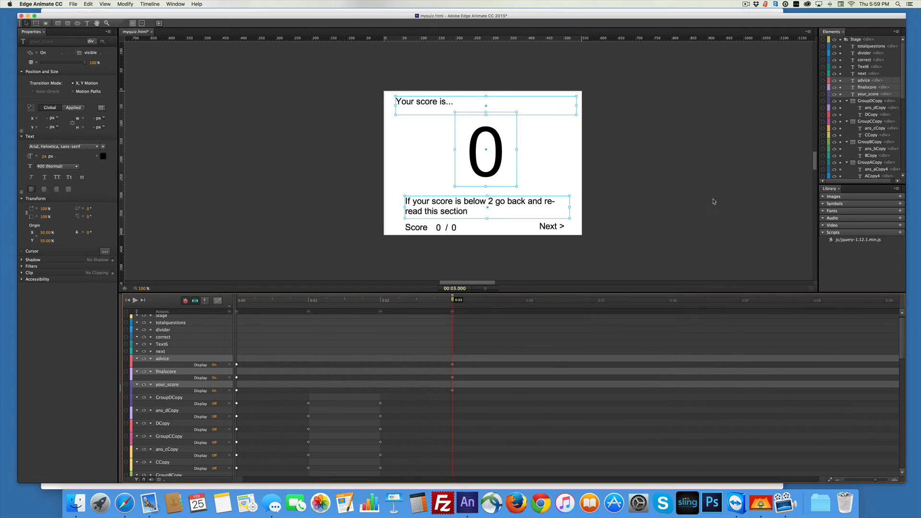
click(713, 202)
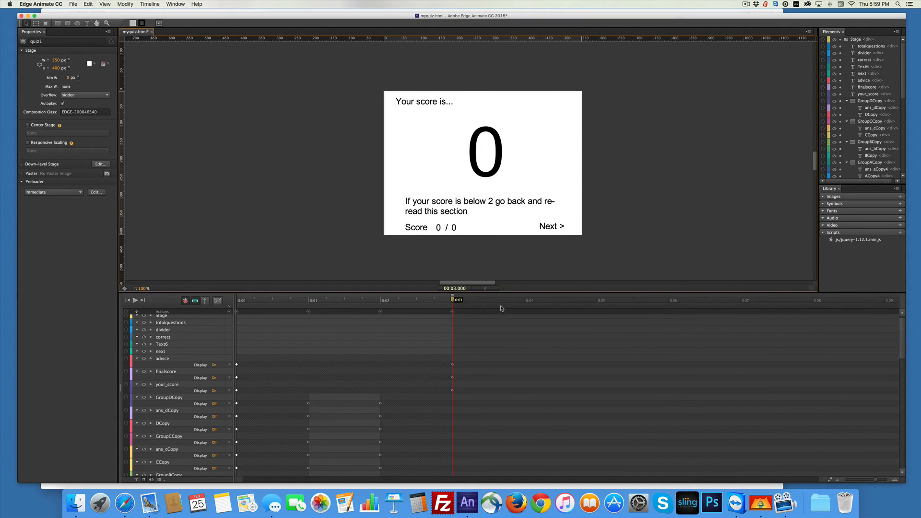
- Return the playhead to 0:00, open the code editor and add a creationComplete event to the Stage
drag(452, 299, 449, 299)
key(Home)
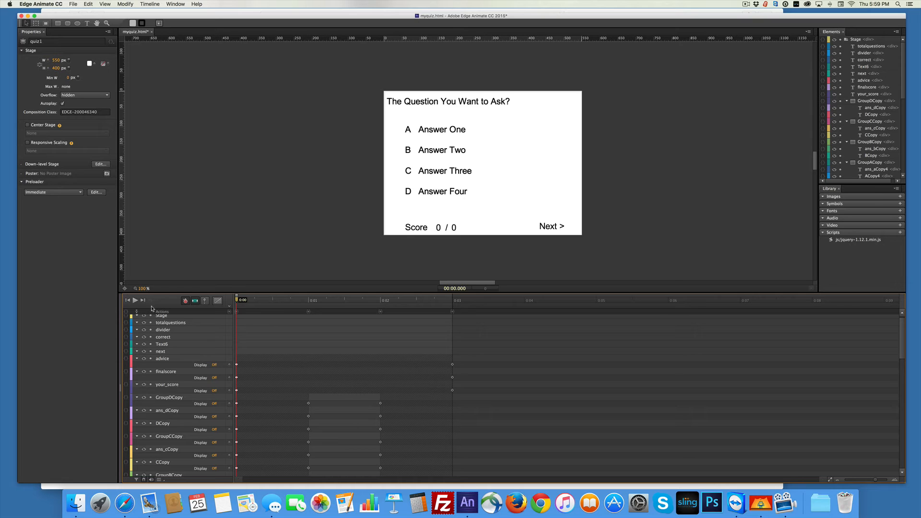
click(172, 6)
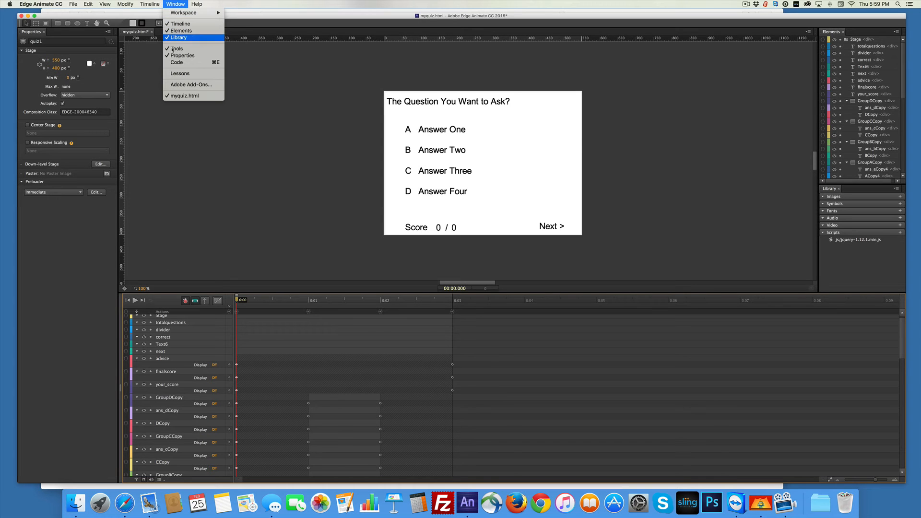
click(172, 63)
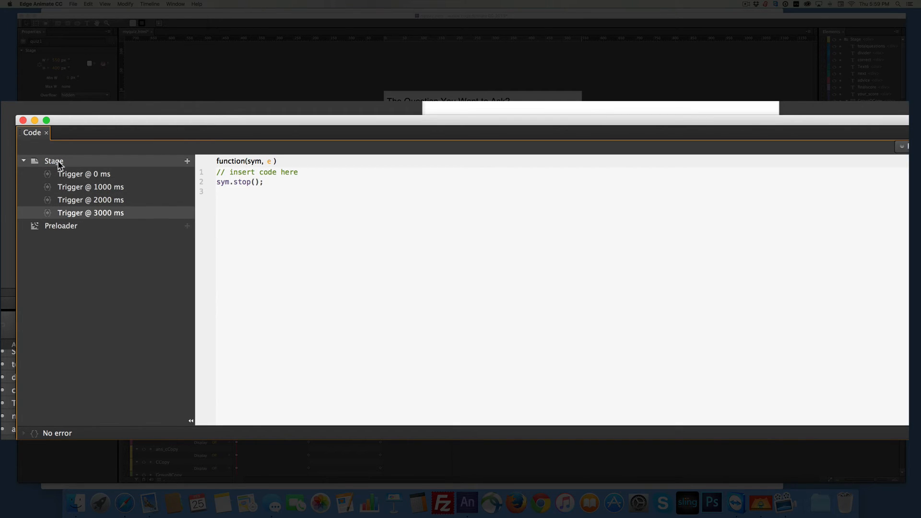
click(187, 161)
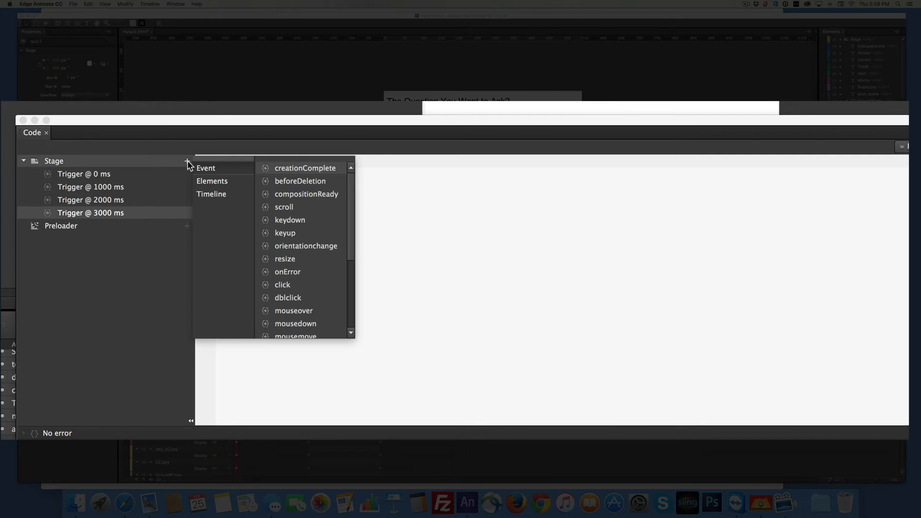
click(283, 172)
click(268, 192)
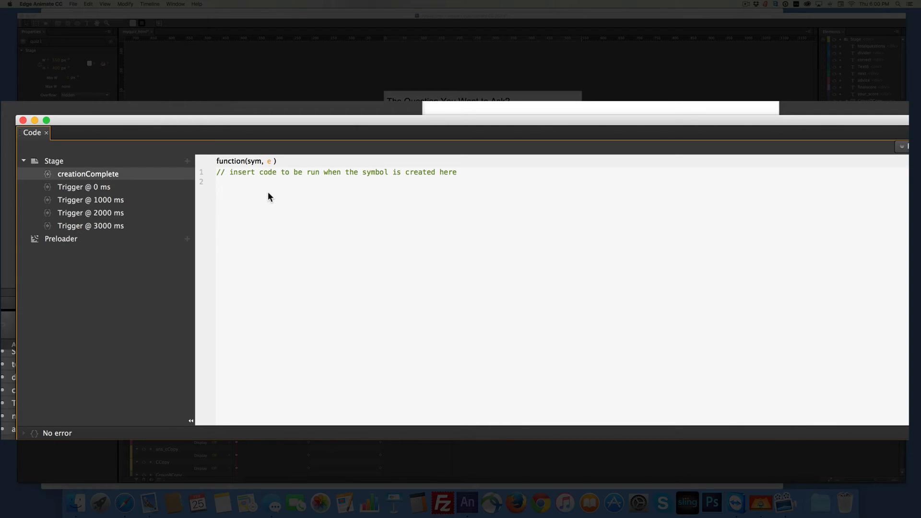
- Declare the variables "var thecount=0;" and "var totalques=3;" in the Stage's creationComplete code
text(var)
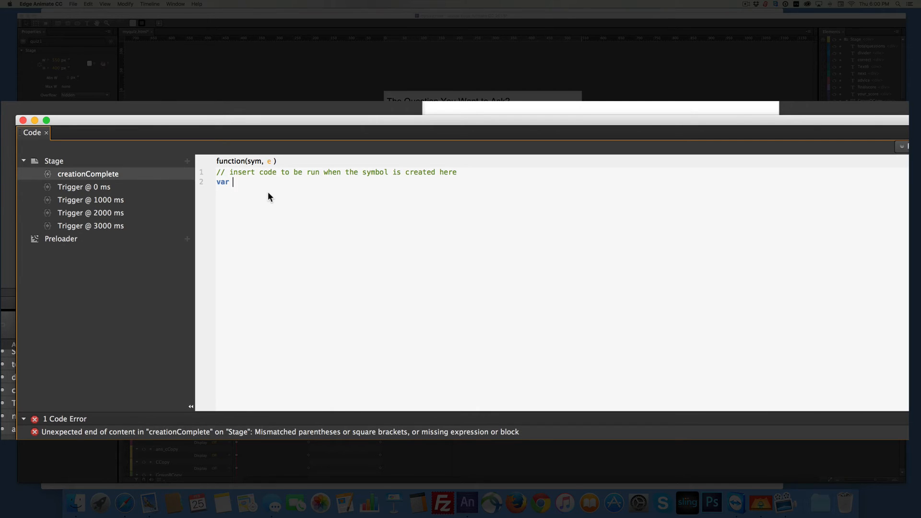
text(thecount=0)
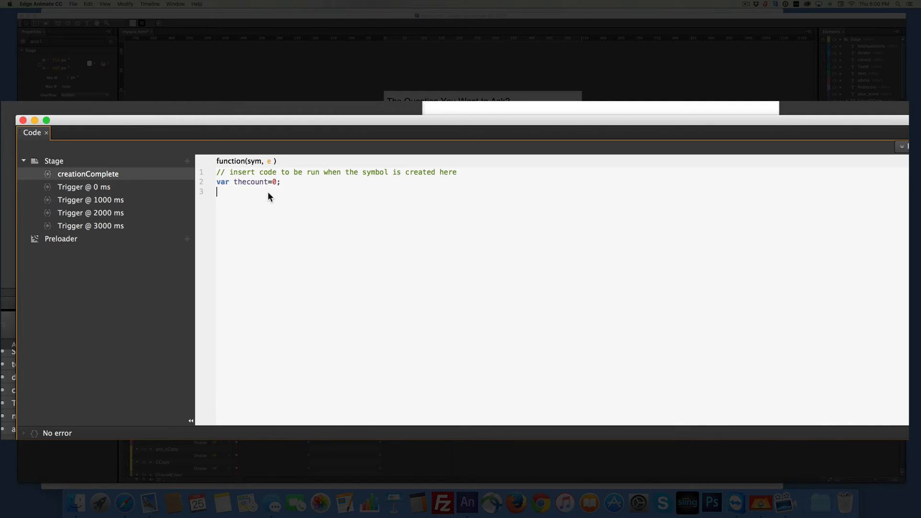
text(var)
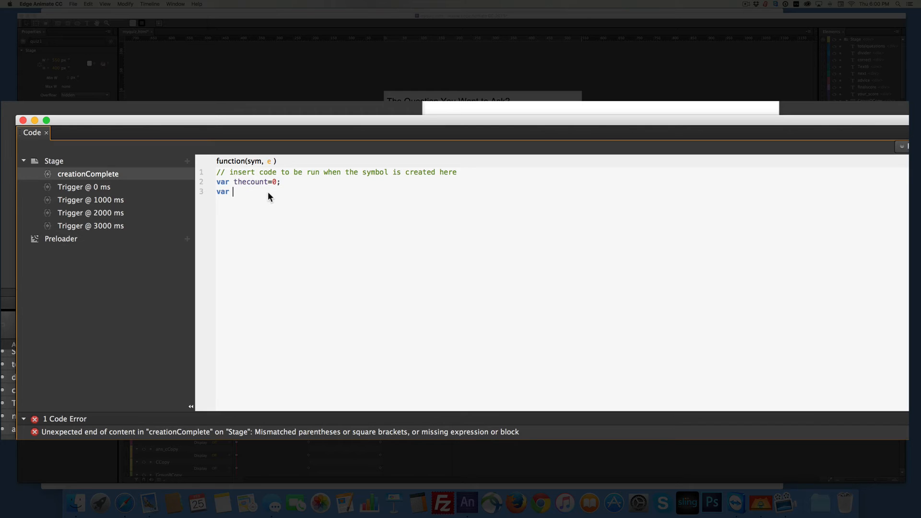
text(totalques=3;)
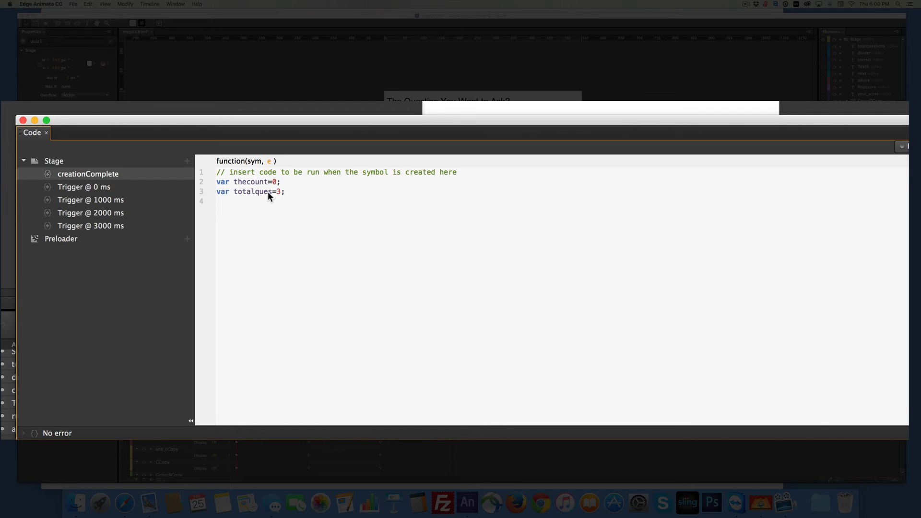
key(Return)
- Add the line sym.$("totalquestions").html(totalques); below the variables and preview the quiz in the browser
text(sym.)
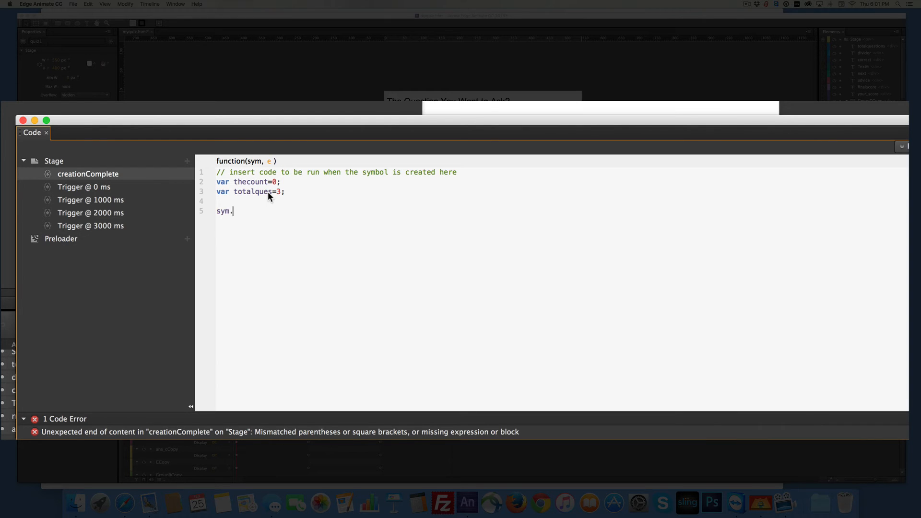
text($)
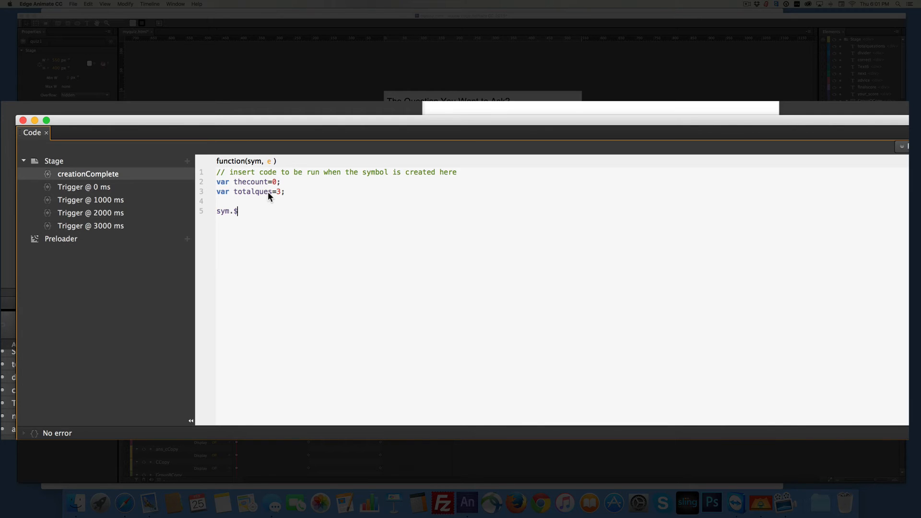
text(("totalques)
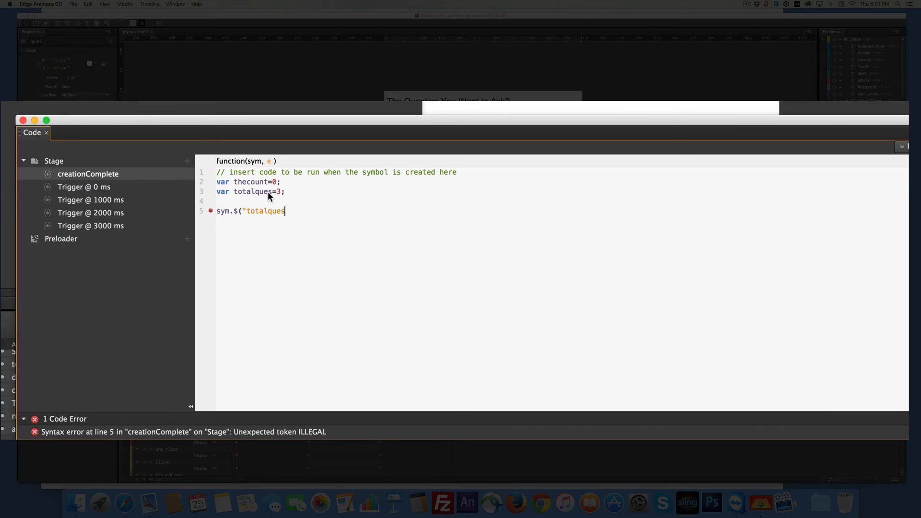
text(tions")
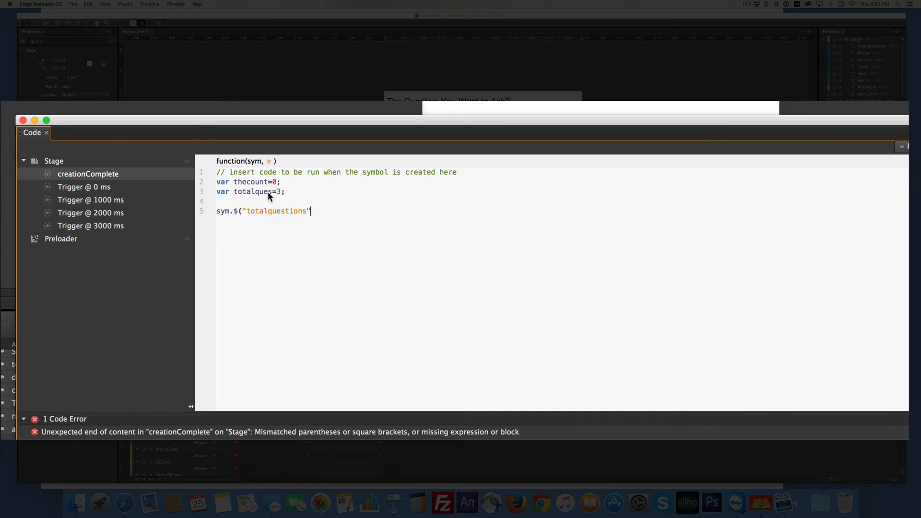
text())
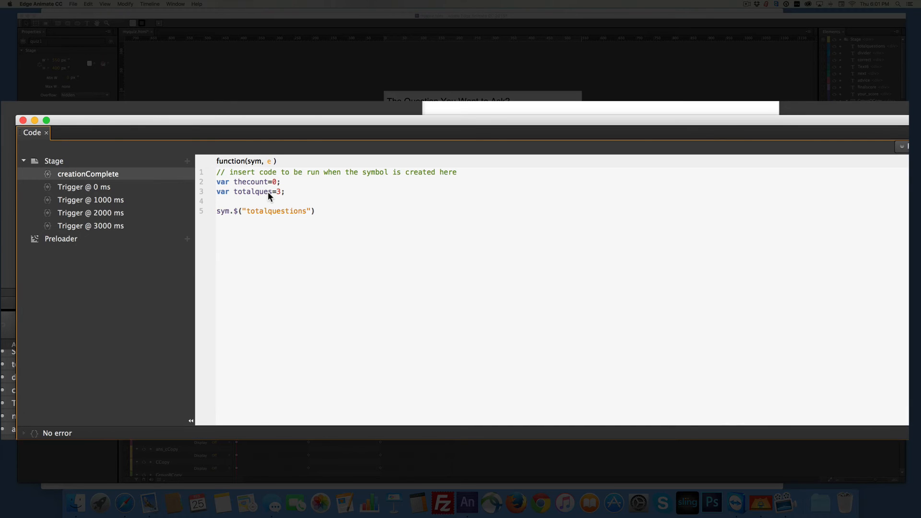
text(.html()
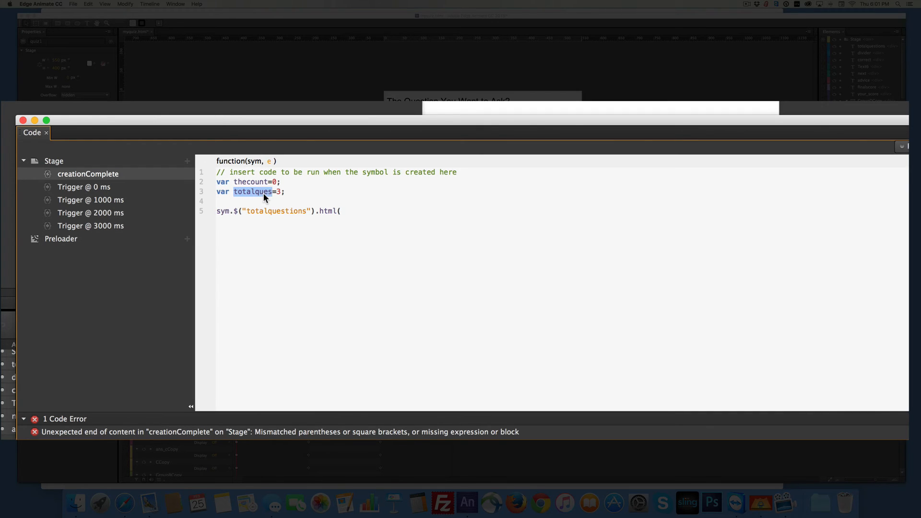
click(349, 212)
text(totalques);)
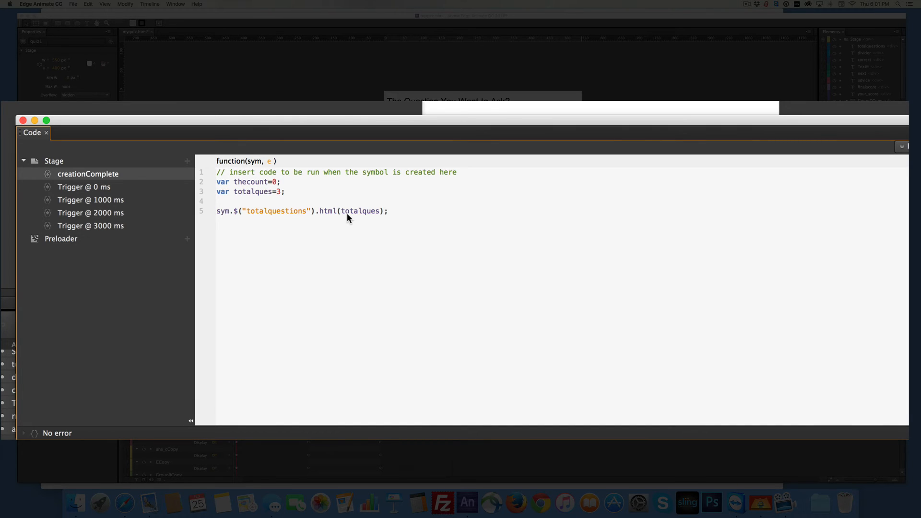
key(super+Return)
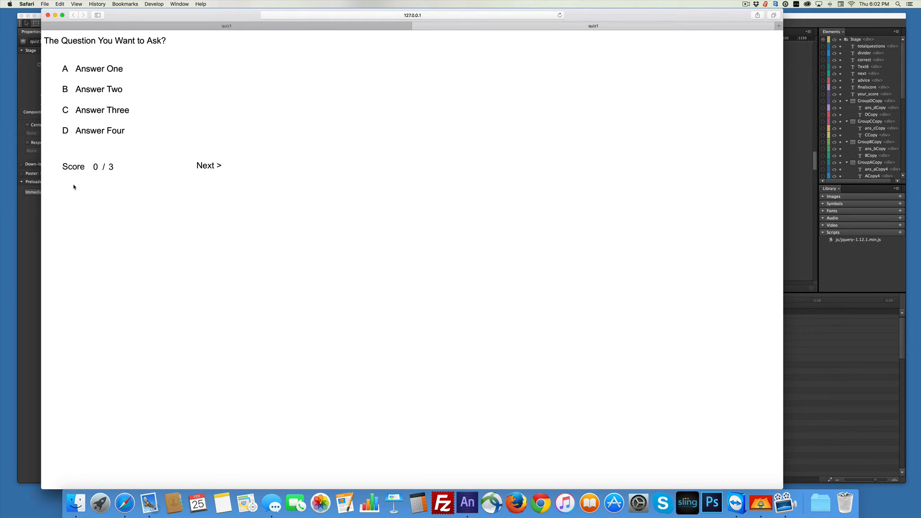
- Switch back to Edge Animate and start the function sym.showscore=function(addscore){ } below the totalquestions line in the Stage's creationComplete code
click(30, 228)
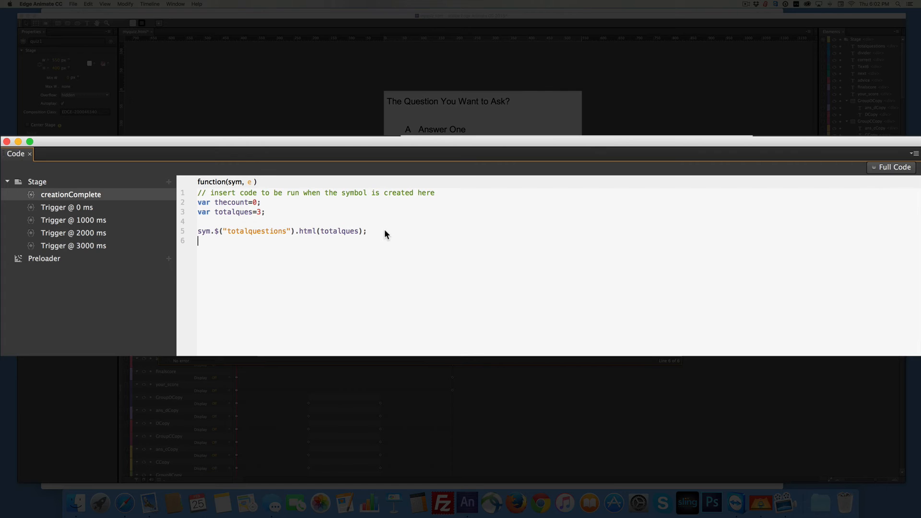
text(sym.)
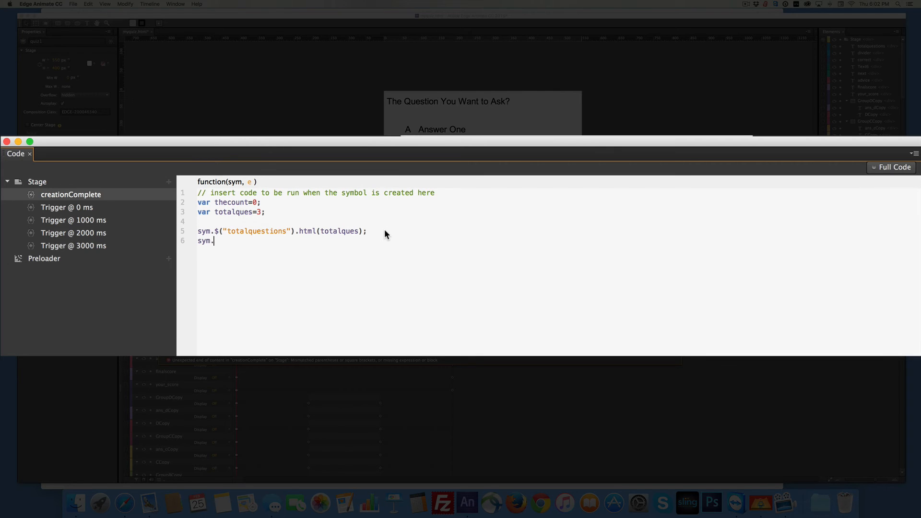
text(show)
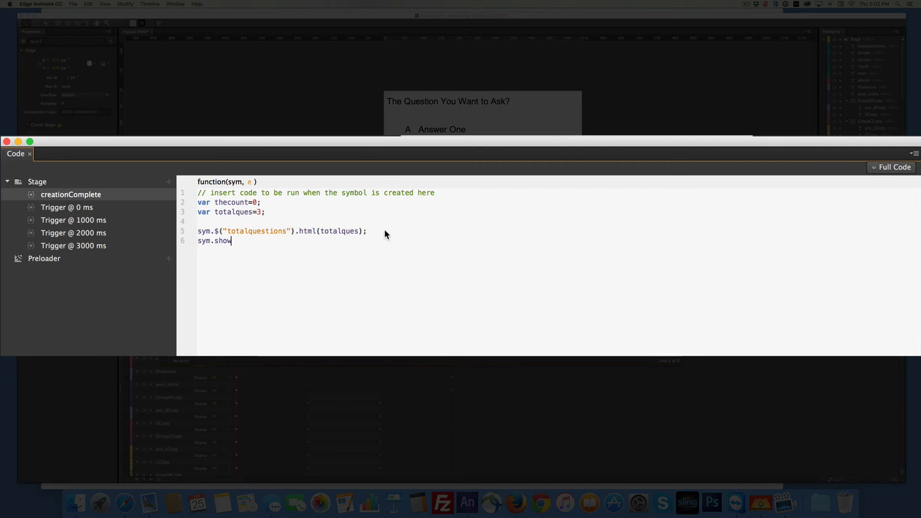
text(score)
text(=function)
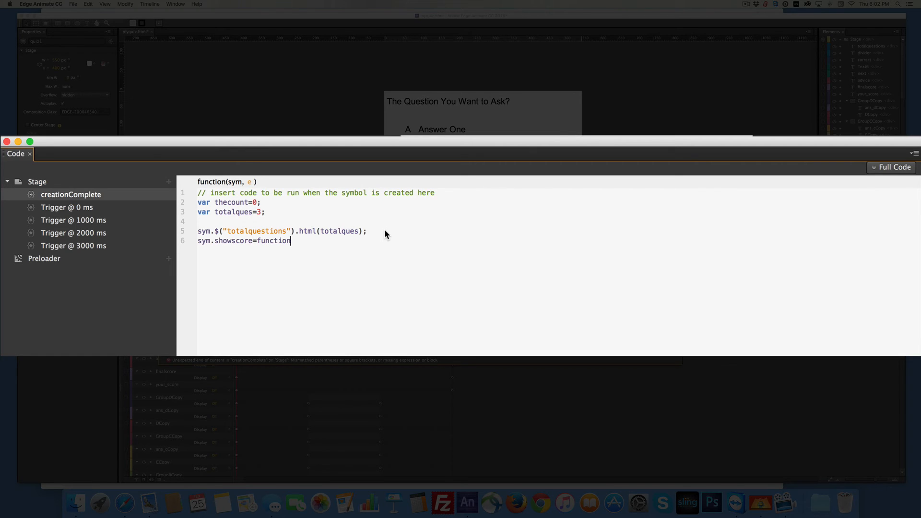
text((addscore){)
key(Return)
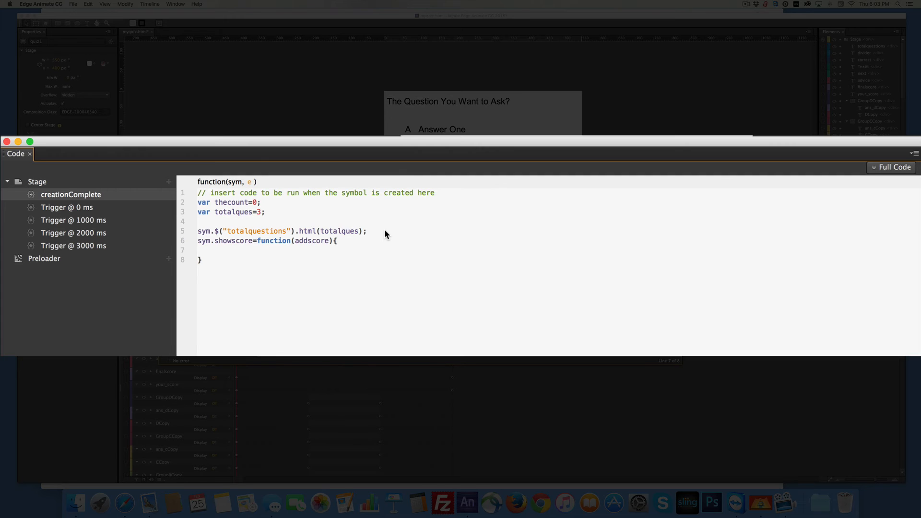
- Add the line thecount=thecount+addscore; inside the showscore function
text(thecount=the)
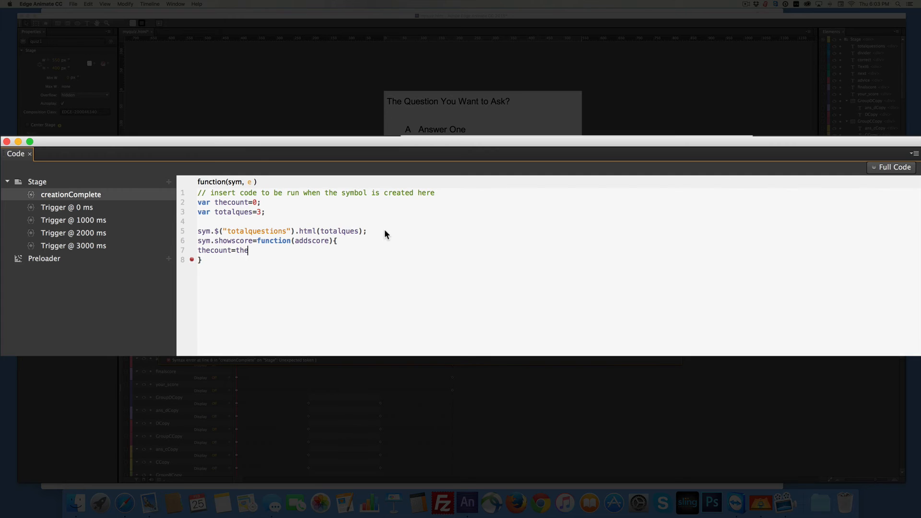
text(count)
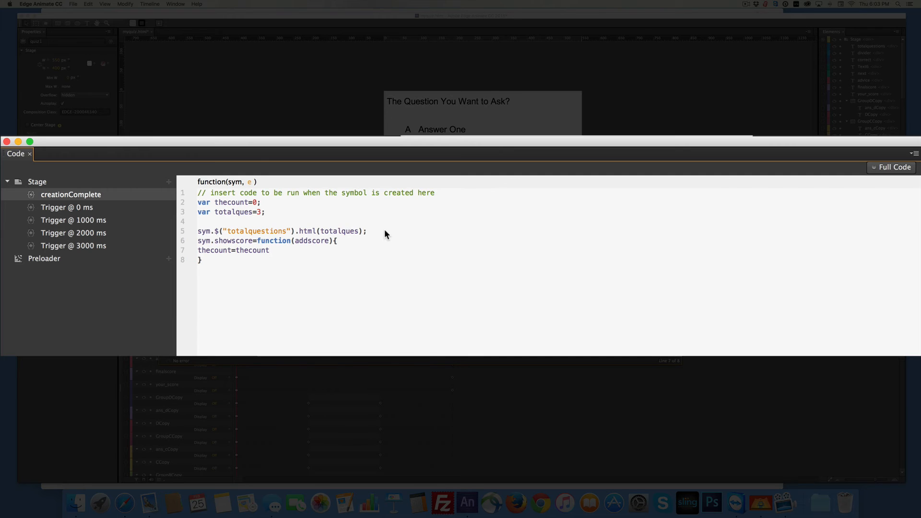
text(+)
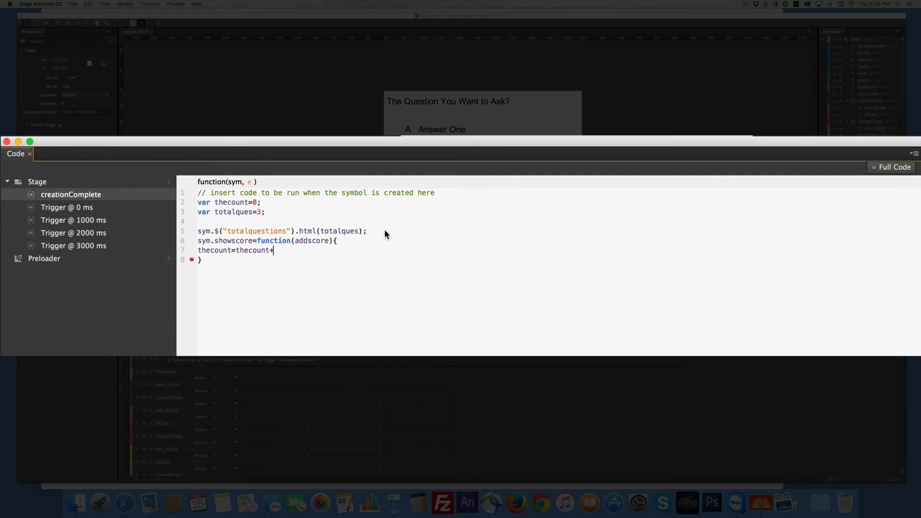
text(addscore)
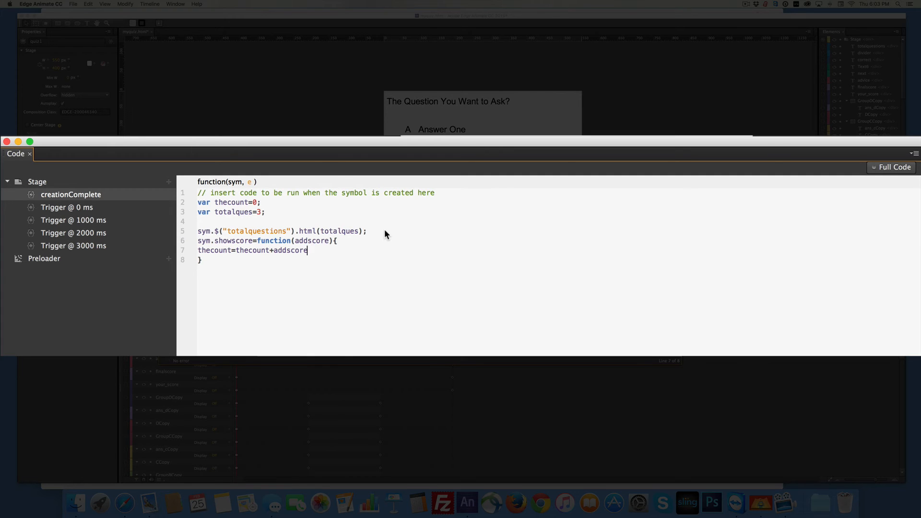
text(;)
key(Return)
- Add the line sym.$("correct").html(thecount); below the count calculation in the showscore function
text(sym.$()
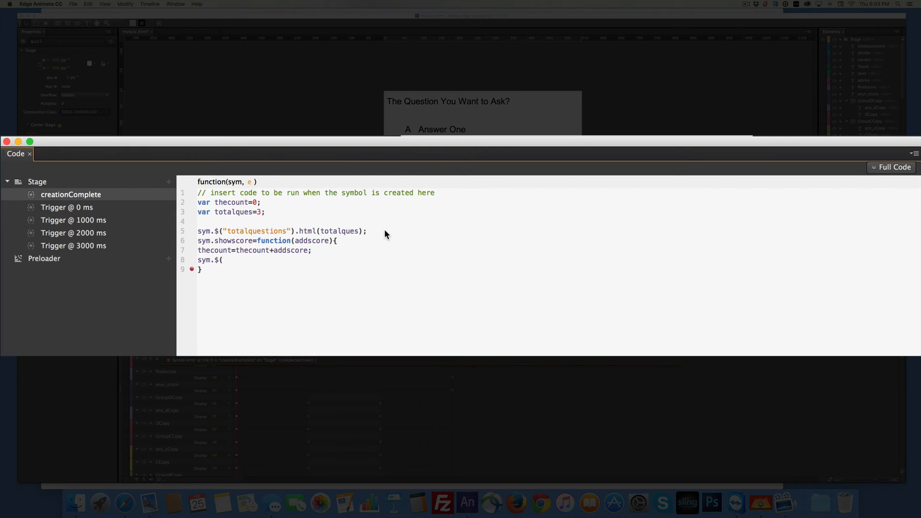
text(")
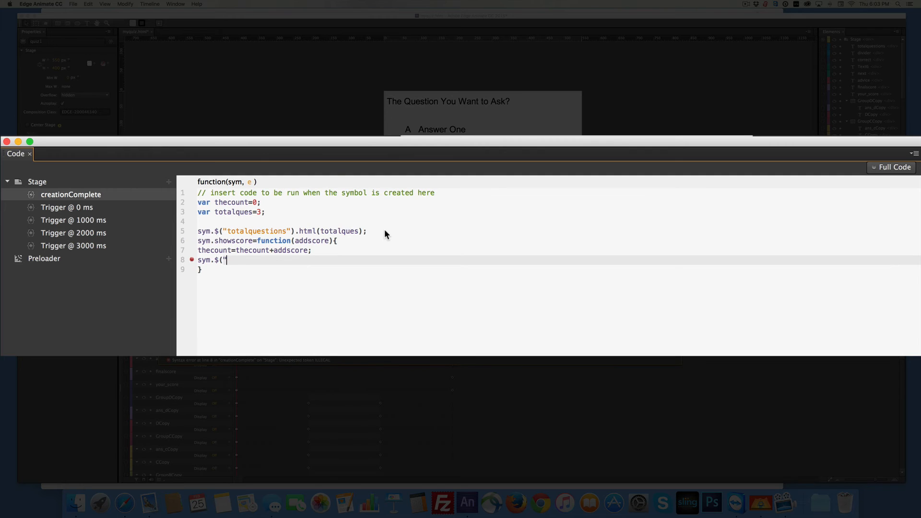
text(correct")
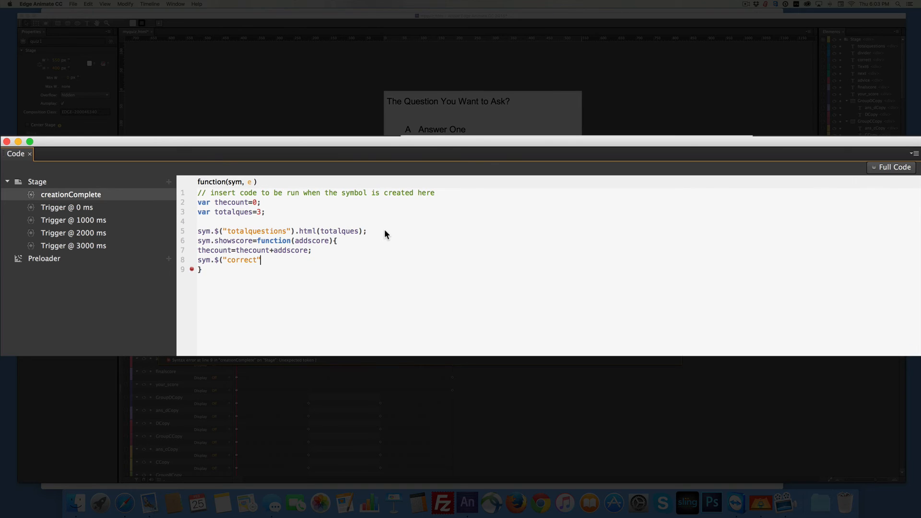
text())
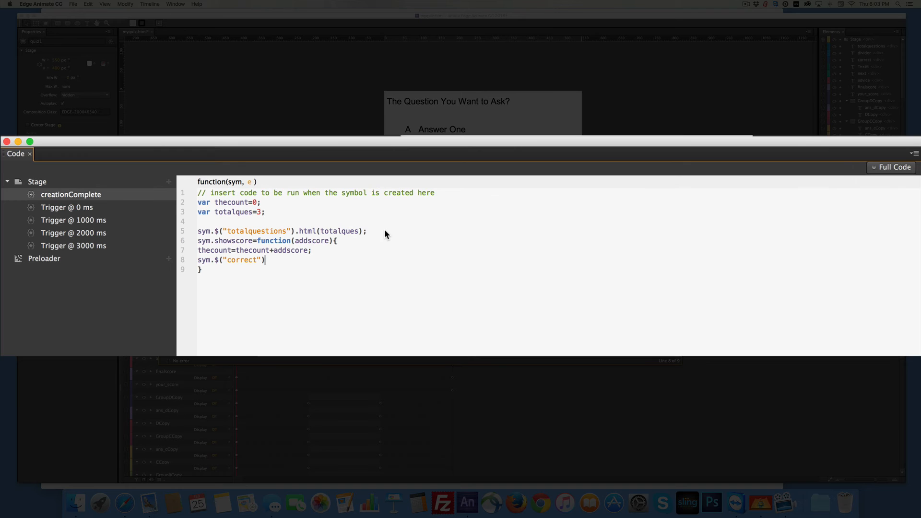
text(.ht)
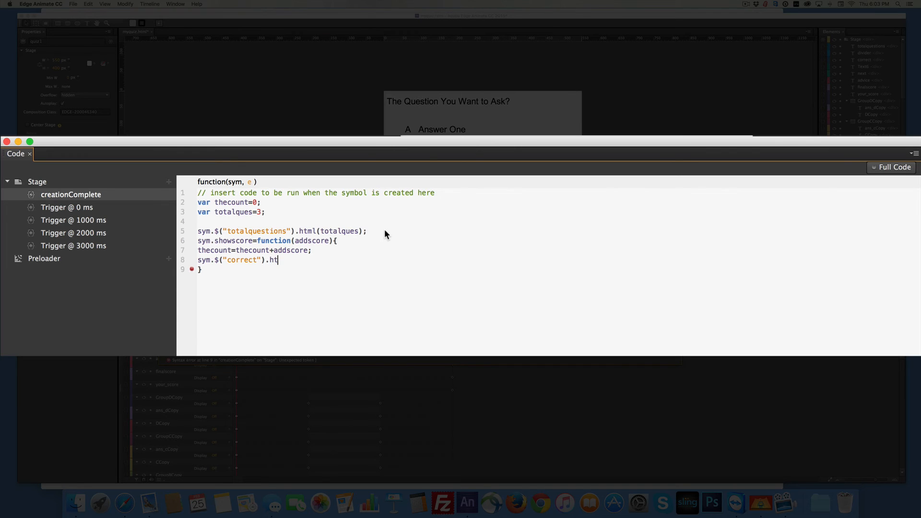
text(ml(thecount))
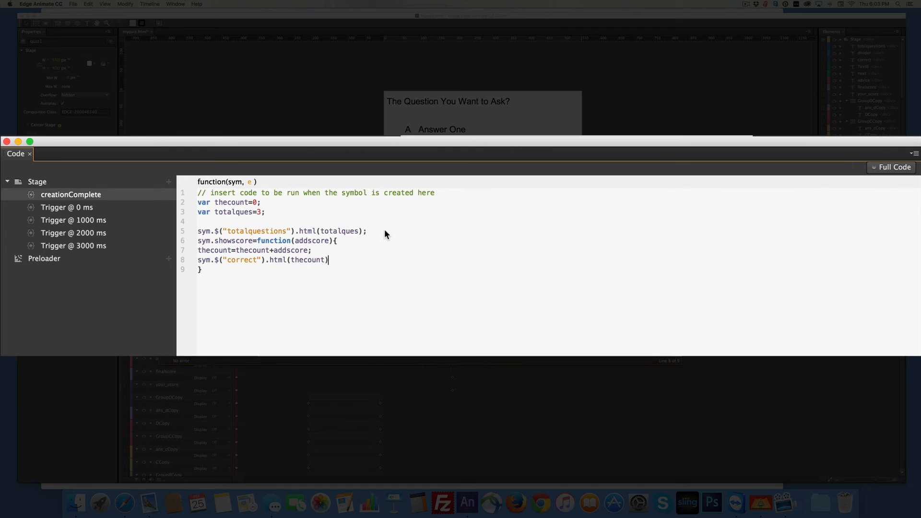
text(;)
key(Return)
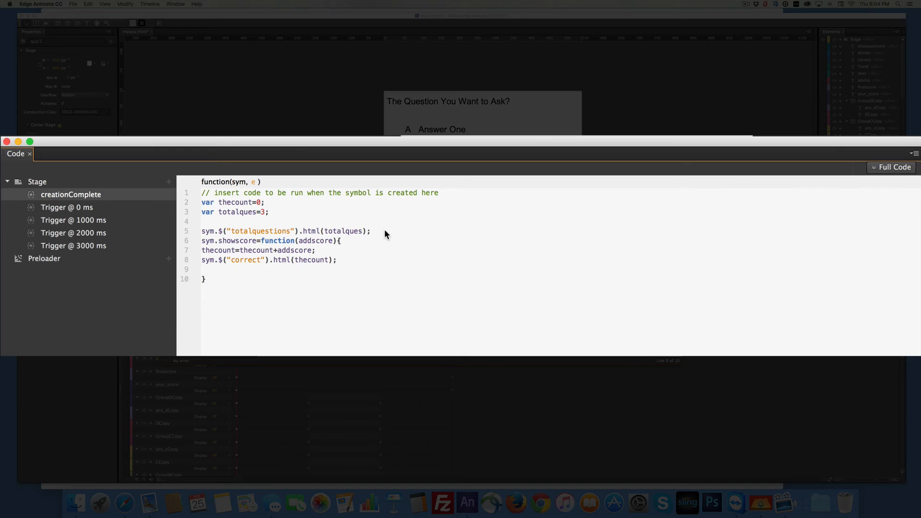
- Add the line sym.$("finalscore").html(thecount); to the showscore function and end the function with a semicolon
text(sym.)
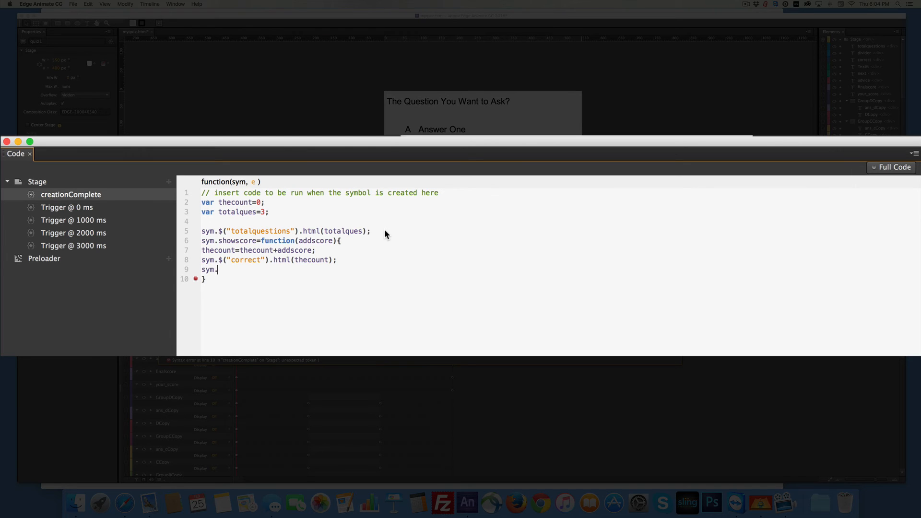
text($(")
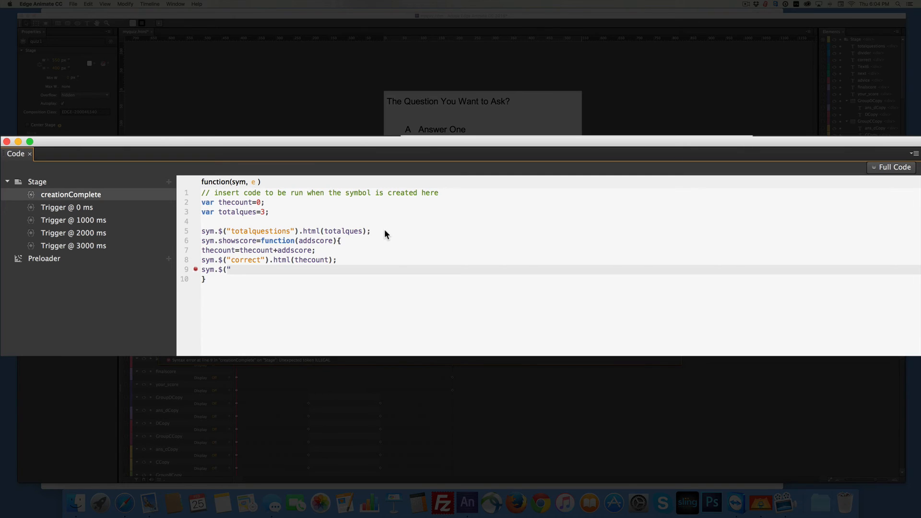
text(finalscore")
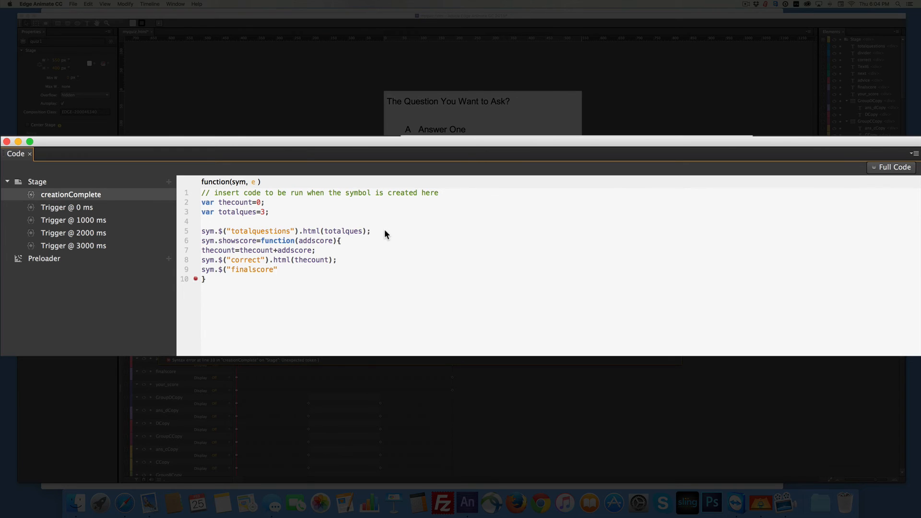
text().html(thecount))
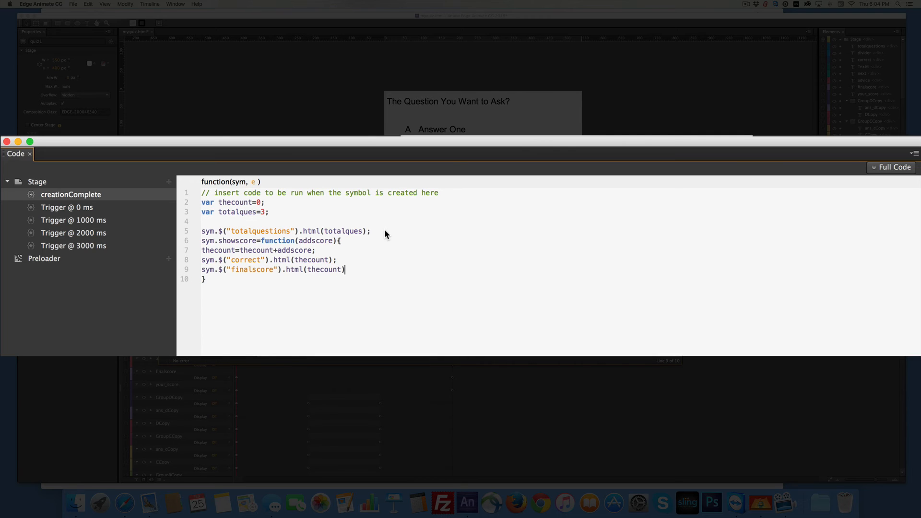
text(;)
click(242, 277)
text(;)
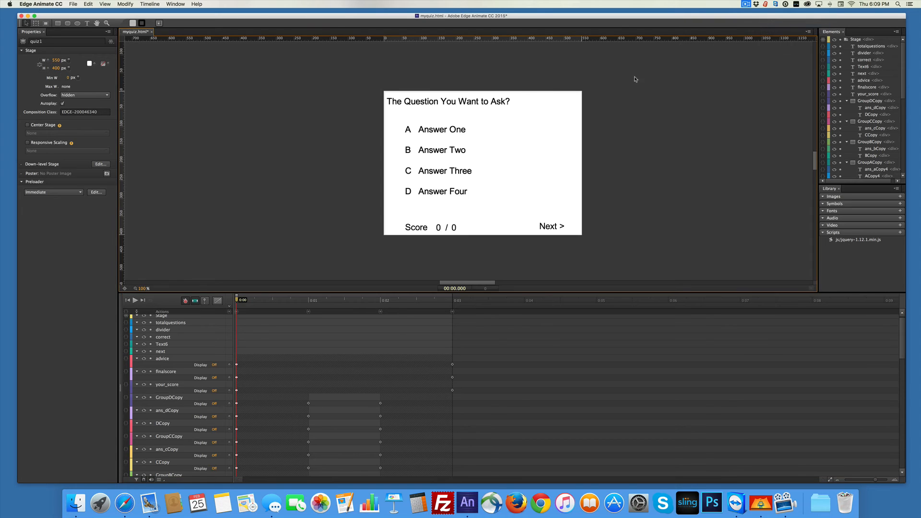
- Open the actions of GroupA, add a click event and place the cursor below its comment line
scroll(426, 168, up, 1)
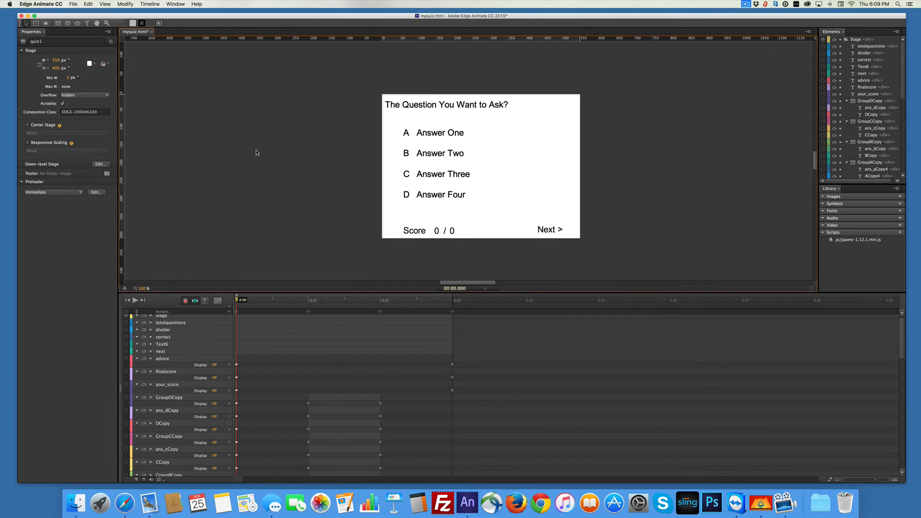
scroll(257, 152, down, 3)
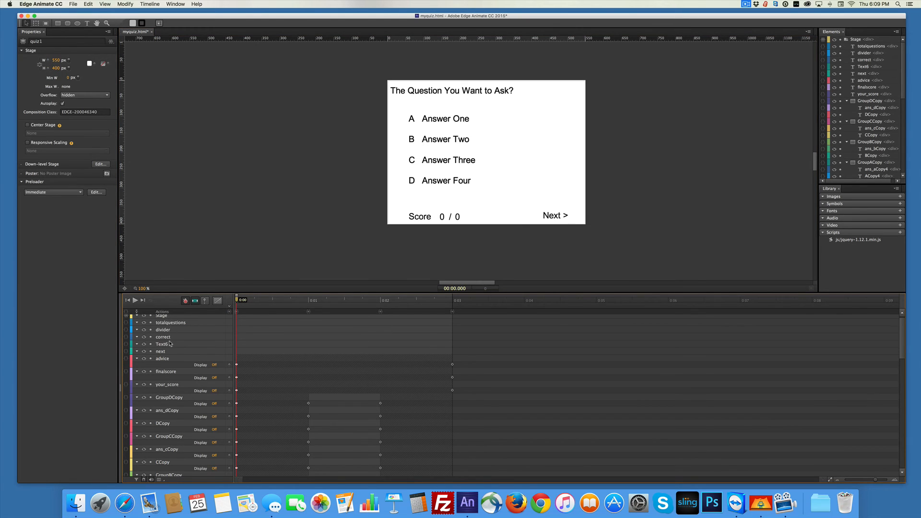
scroll(171, 344, down, 10)
scroll(170, 342, down, 5)
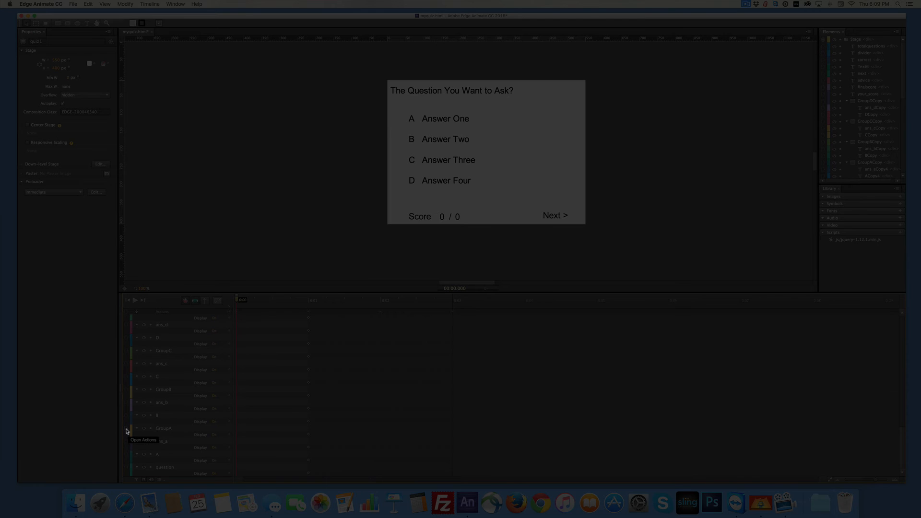
click(127, 432)
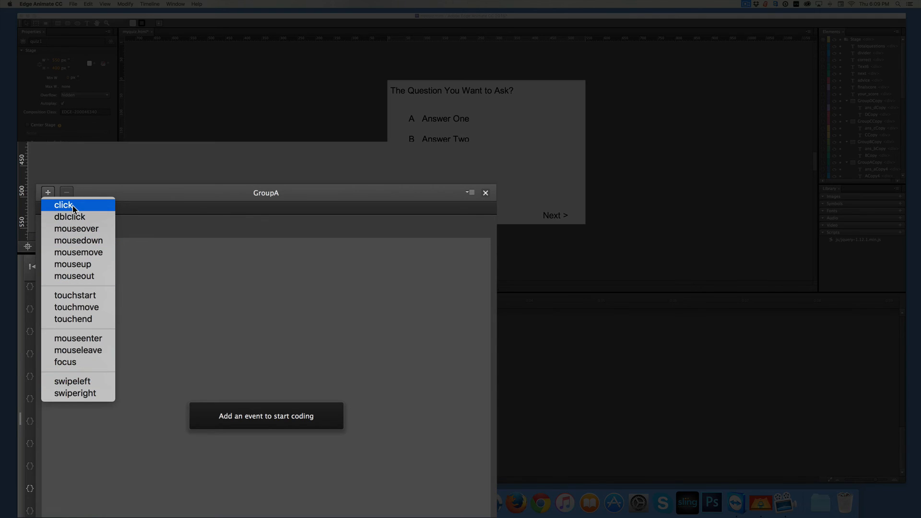
click(73, 206)
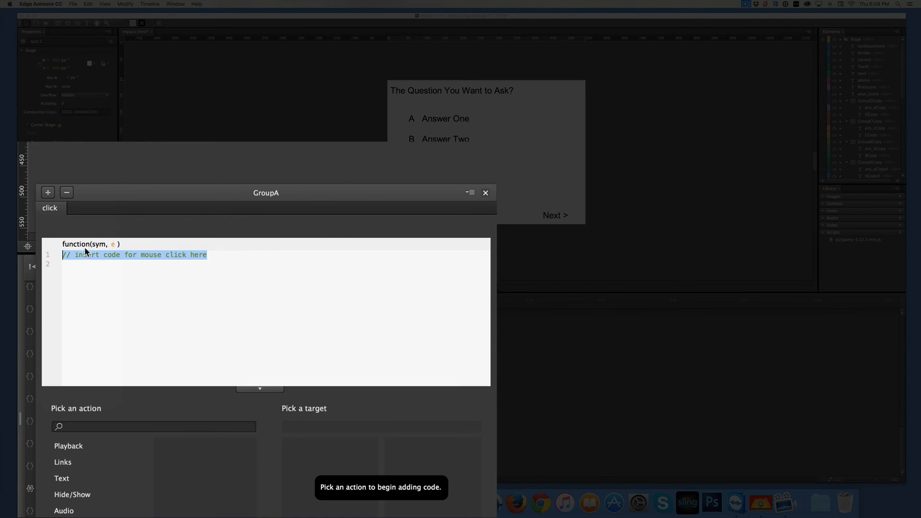
click(98, 276)
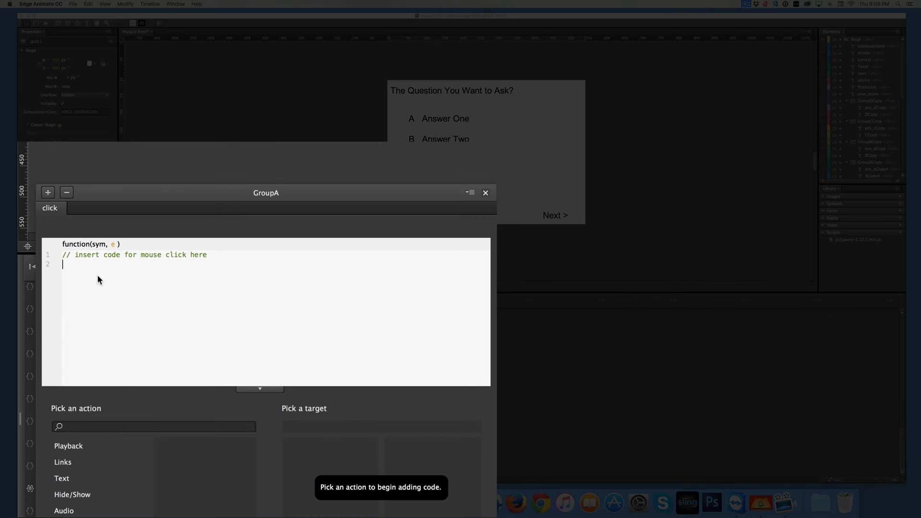
- Enter sym.$("GroupA").css({"background-color":"red"}); as GroupA's click code
text(sy)
text(.)
text(css({)
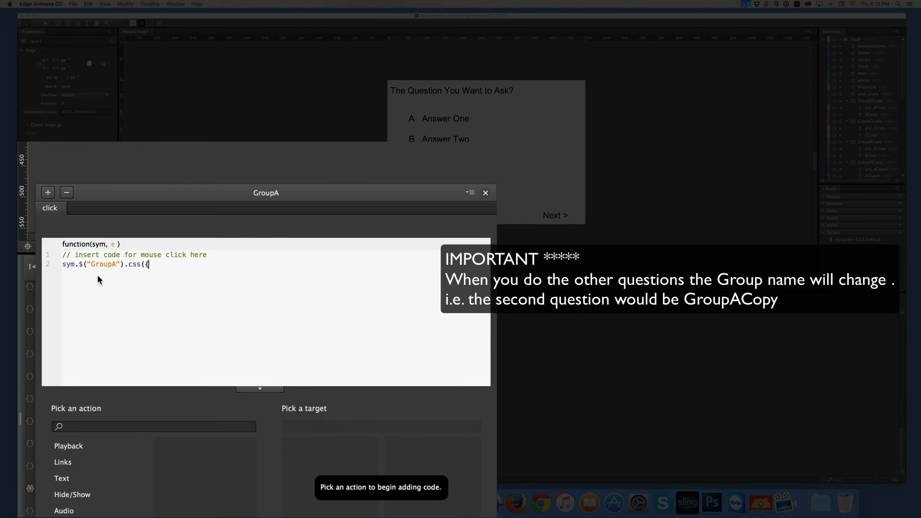
text("broud)
key(BackSpace)
key(BackSpace)
key(BackSpace)
key(BackSpace)
text(ackground-color":"red"}))
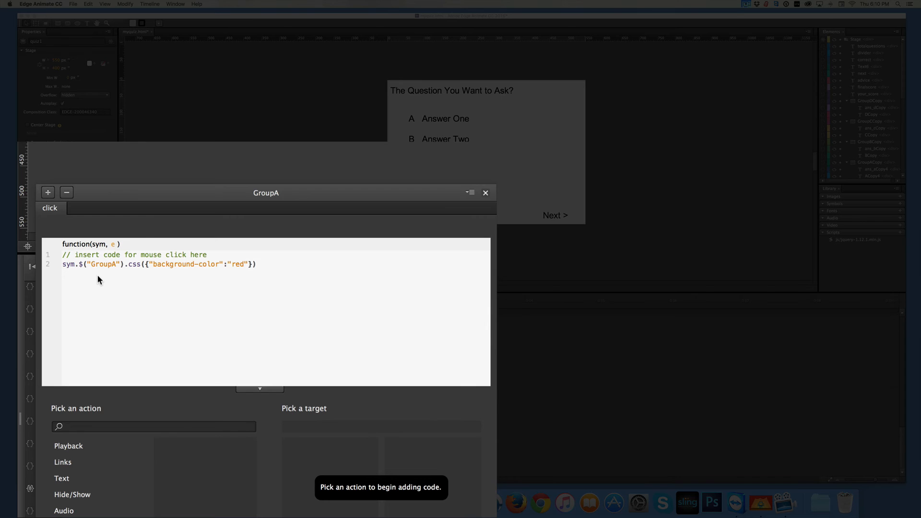
text(;)
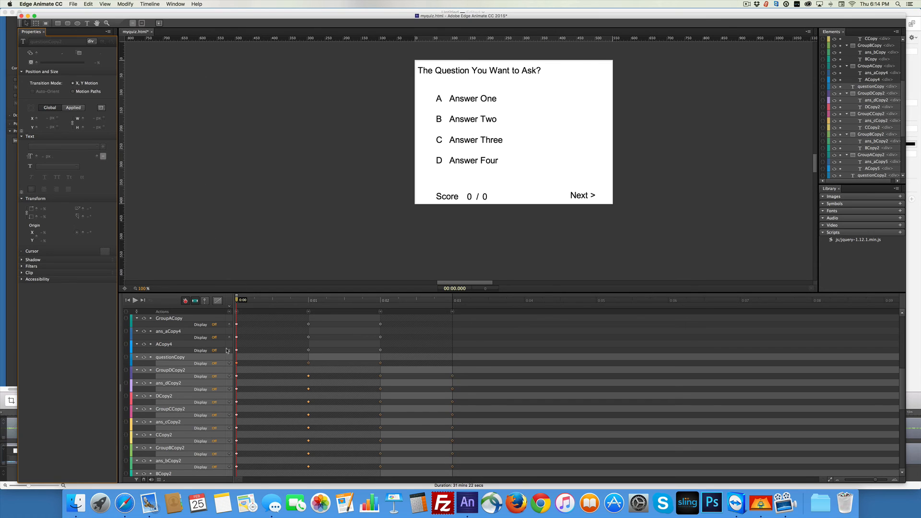
- Preview the quiz in the browser and choose Answer One to test its click action
scroll(216, 398, down, 10)
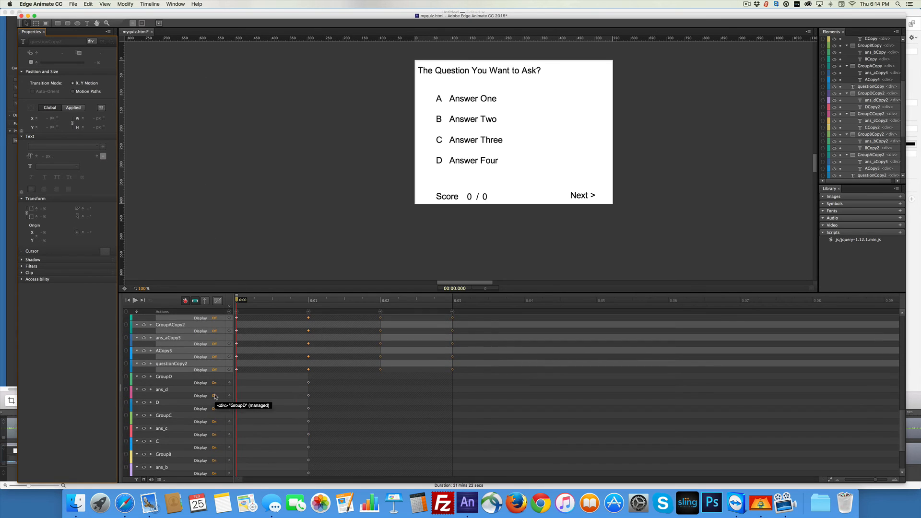
scroll(216, 398, down, 2)
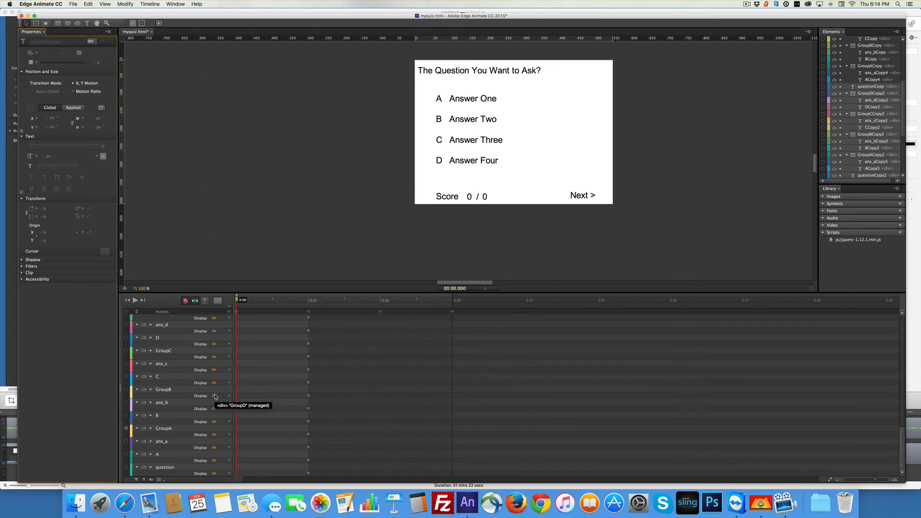
scroll(216, 397, up, 8)
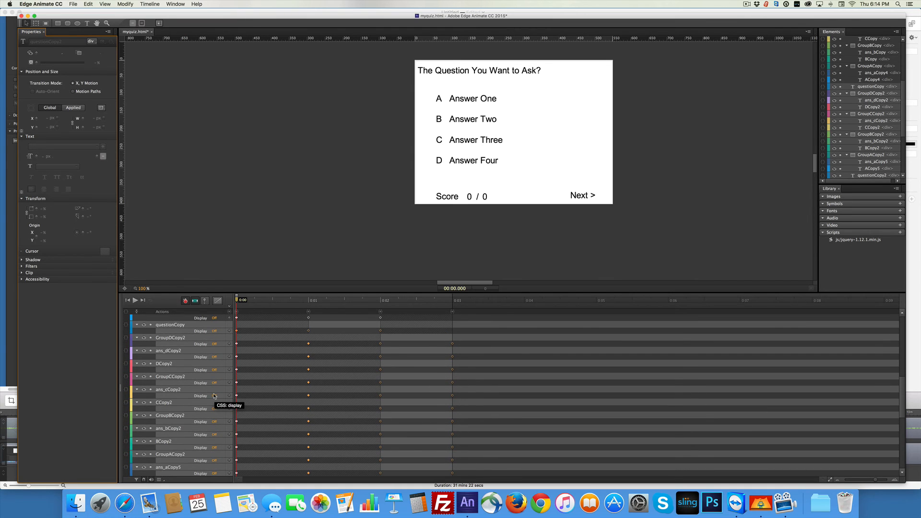
key(super+Return)
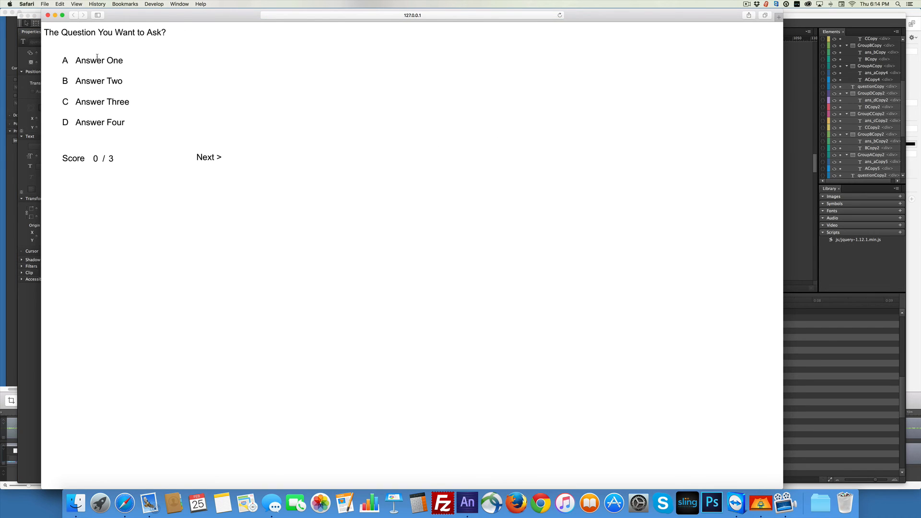
click(97, 58)
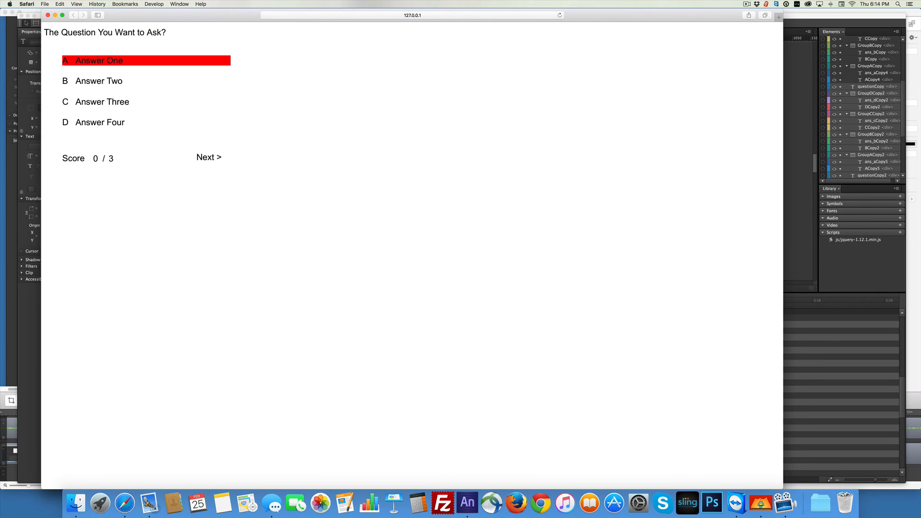
- Close the browser preview and copy the background-color line from GroupA's click code
click(48, 15)
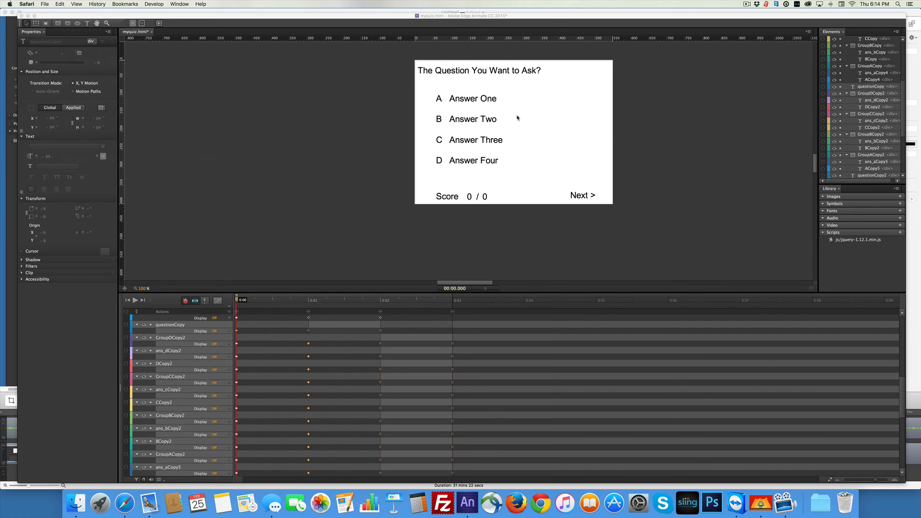
click(456, 100)
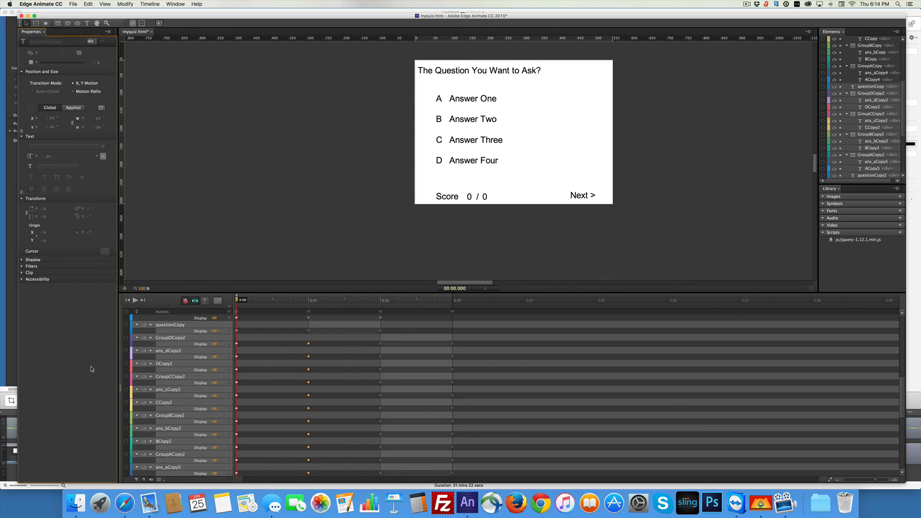
scroll(202, 262, down, 10)
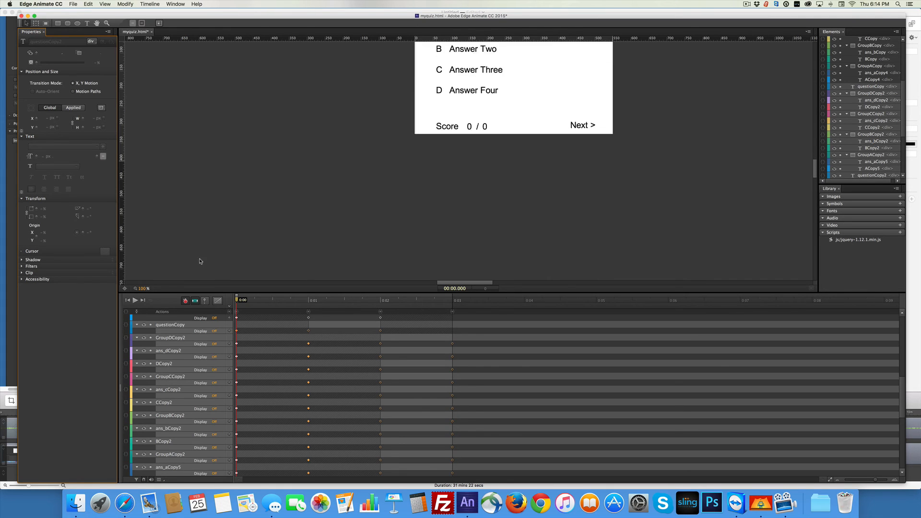
scroll(222, 206, up, 5)
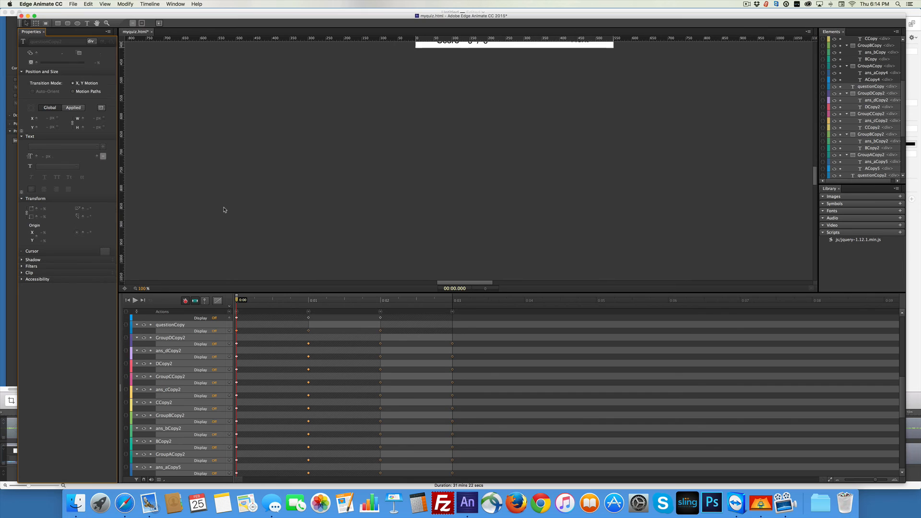
click(124, 290)
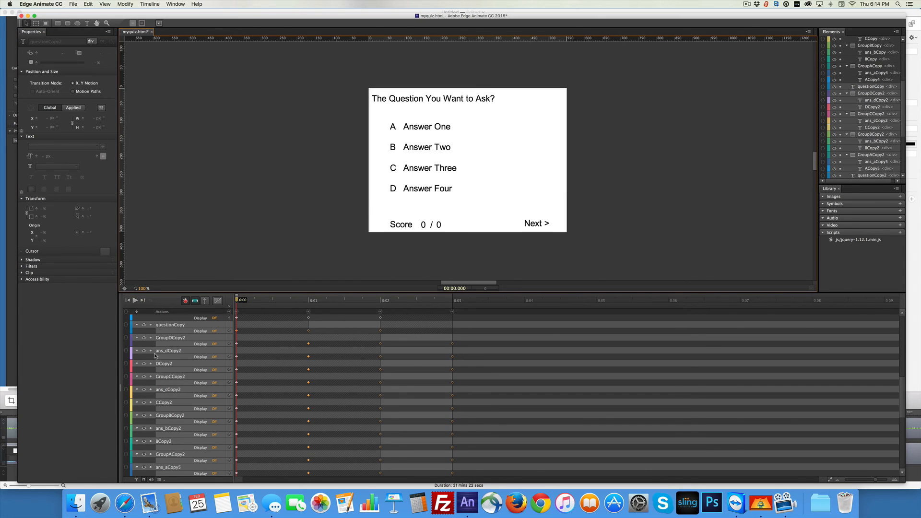
scroll(158, 377, down, 10)
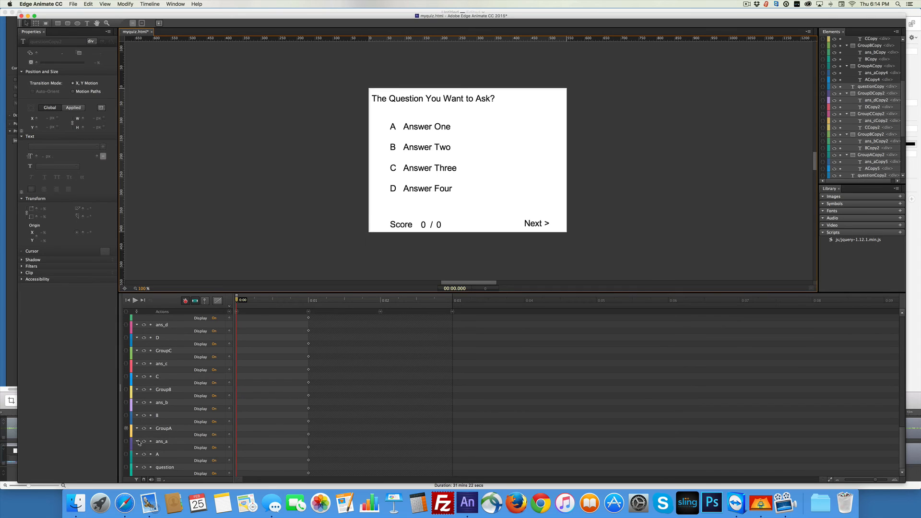
click(126, 429)
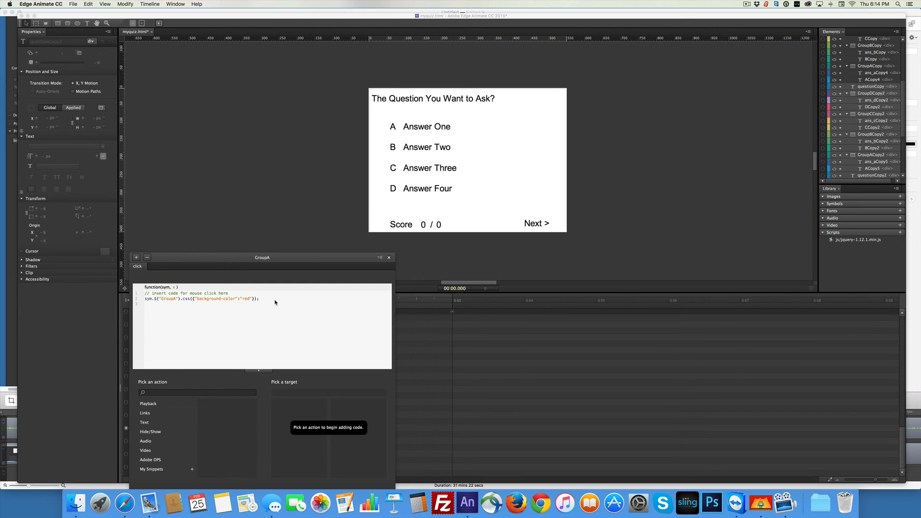
drag(259, 299, 139, 301)
key(super+c)
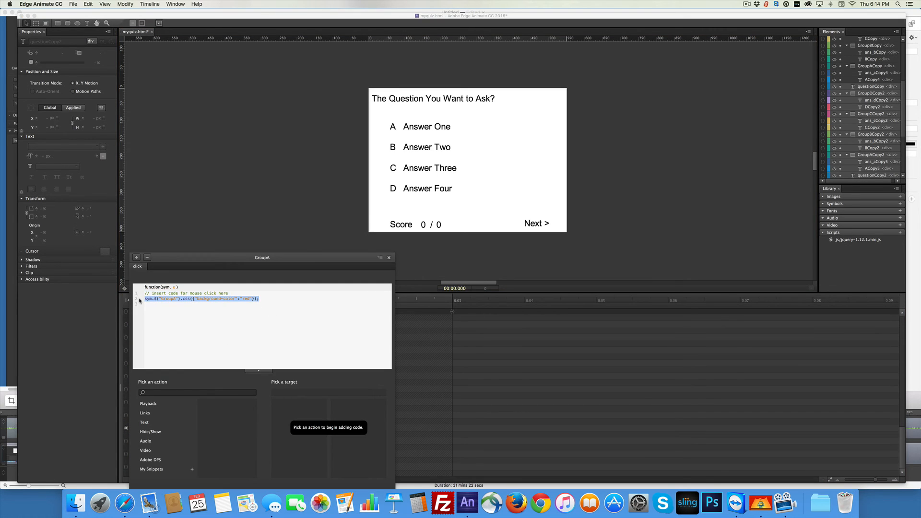
click(95, 343)
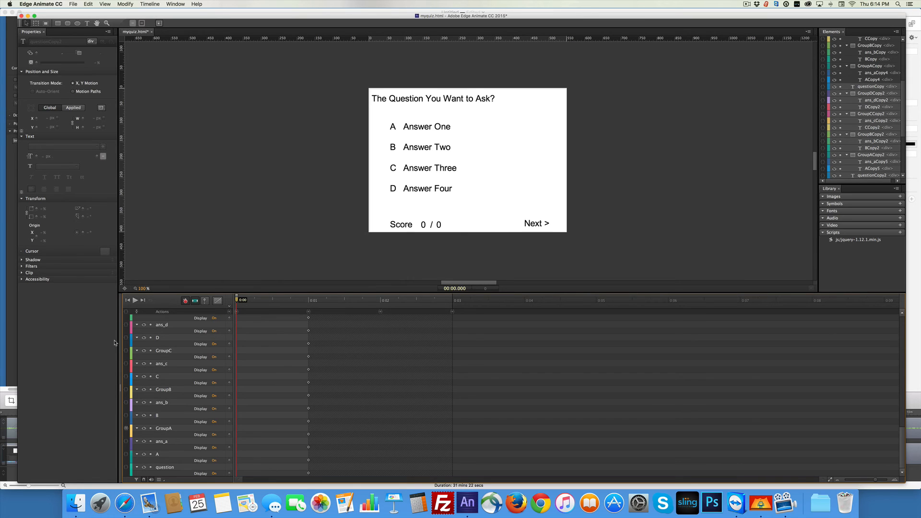
- Add a click event to GroupB containing the copied line, with its target changed to GroupB
click(126, 390)
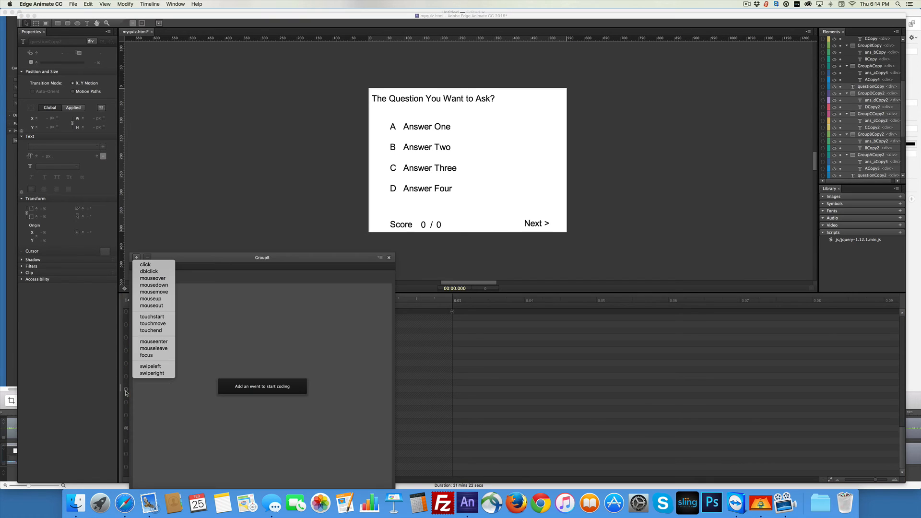
click(145, 265)
click(162, 359)
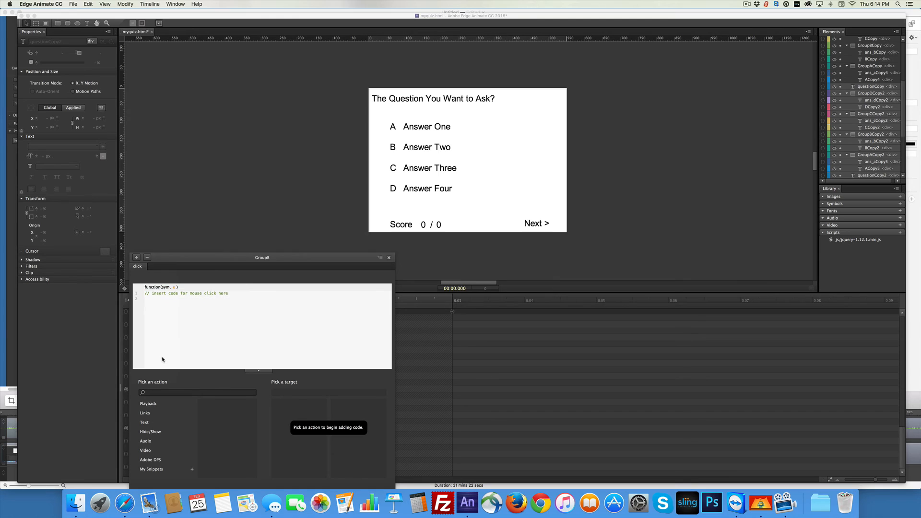
key(super+v)
drag(176, 299, 173, 299)
text(B)
click(389, 258)
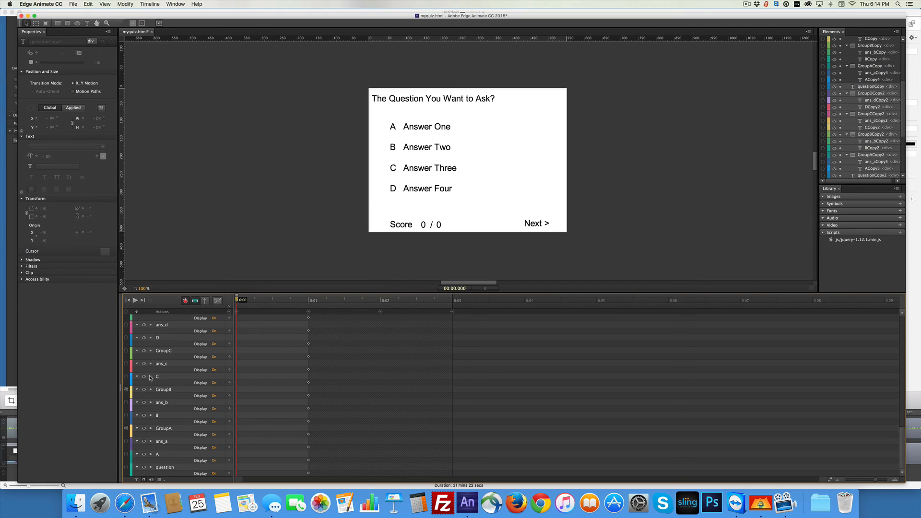
- Add a click event to GroupD containing the copied background-color line, with its target changed to GroupD
scroll(151, 378, up, 3)
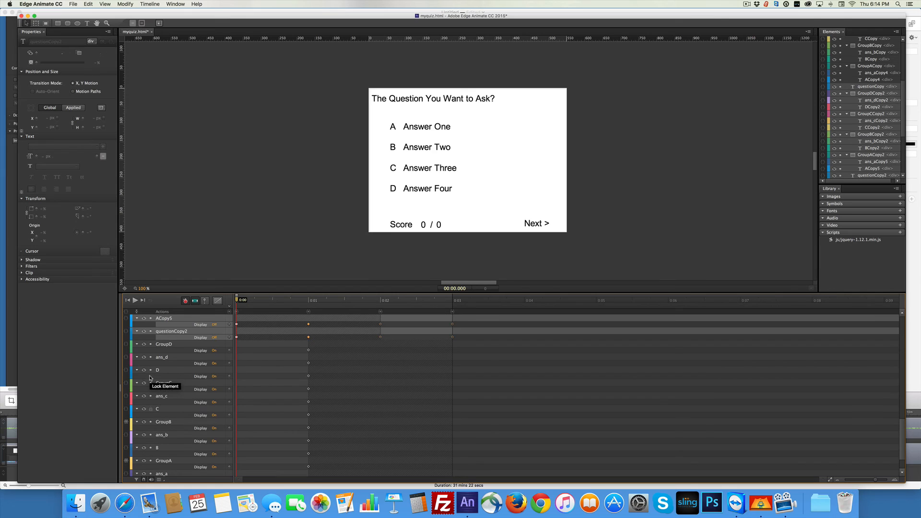
click(127, 346)
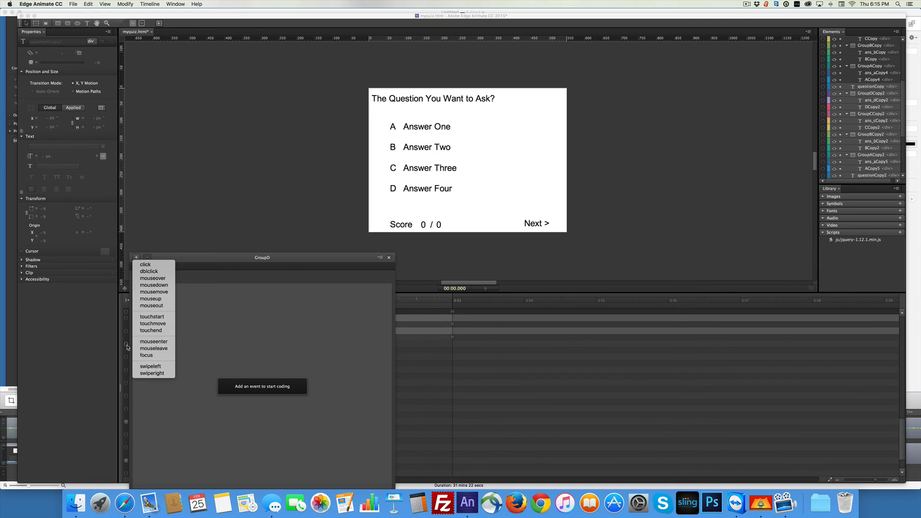
click(146, 265)
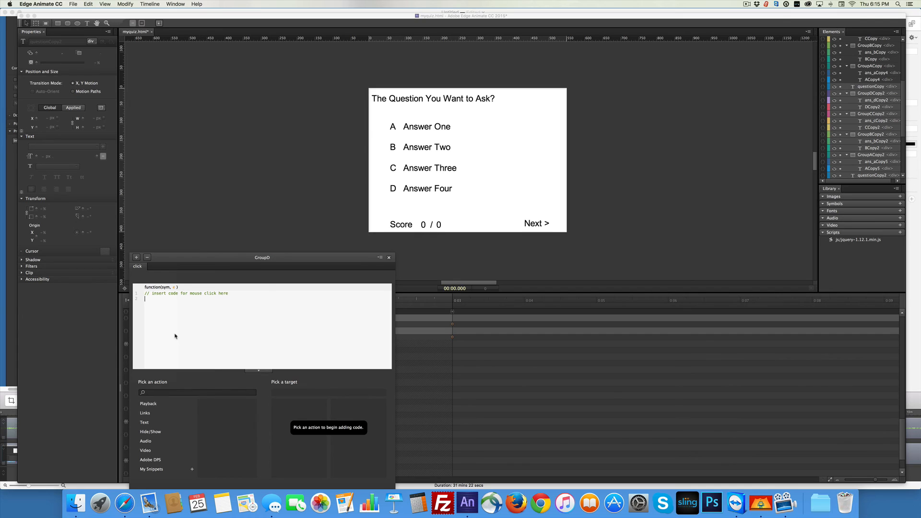
key(super+v)
drag(177, 298, 174, 298)
click(389, 257)
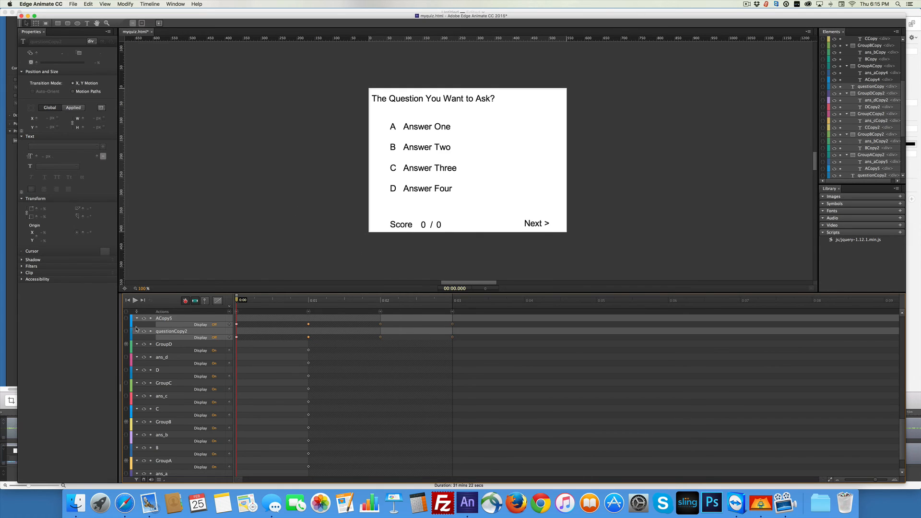
- Add a click event to GroupC with the code sym.$("GroupC").css({"background-color":"green"});
scroll(140, 343, down, 3)
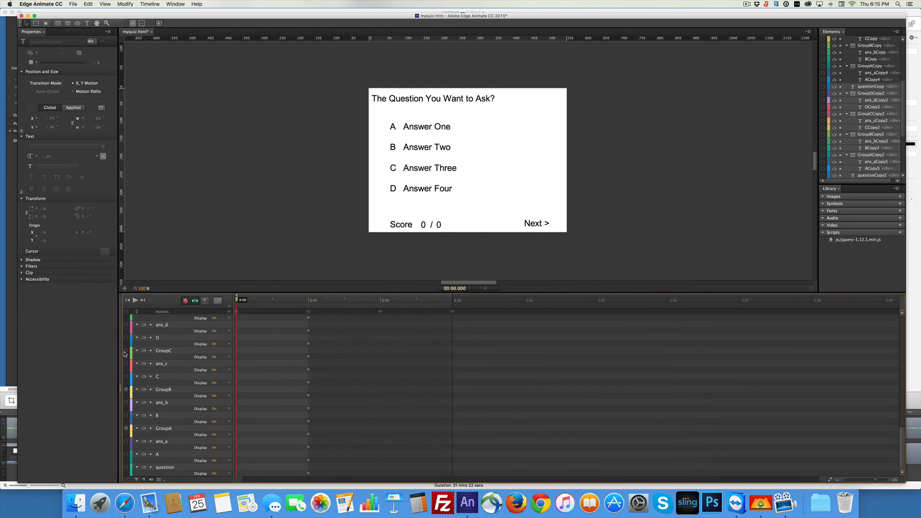
click(126, 351)
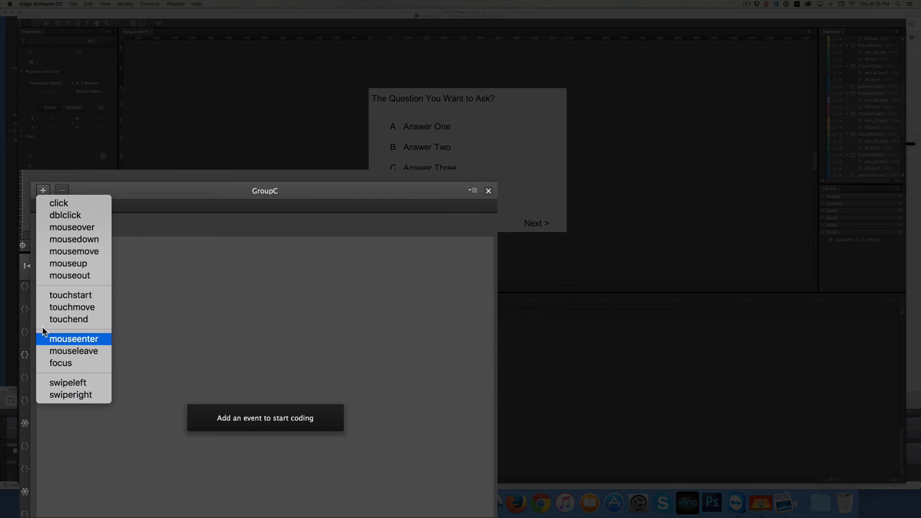
click(53, 203)
click(84, 323)
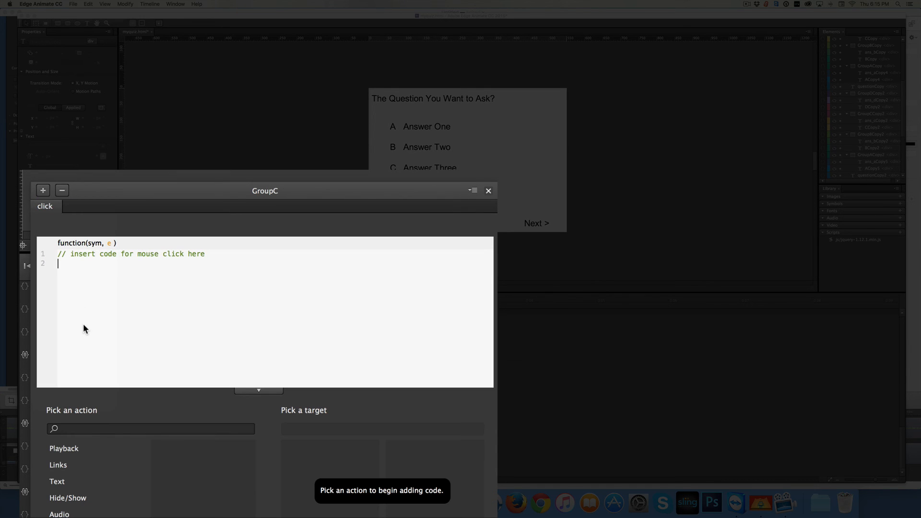
key(super+v)
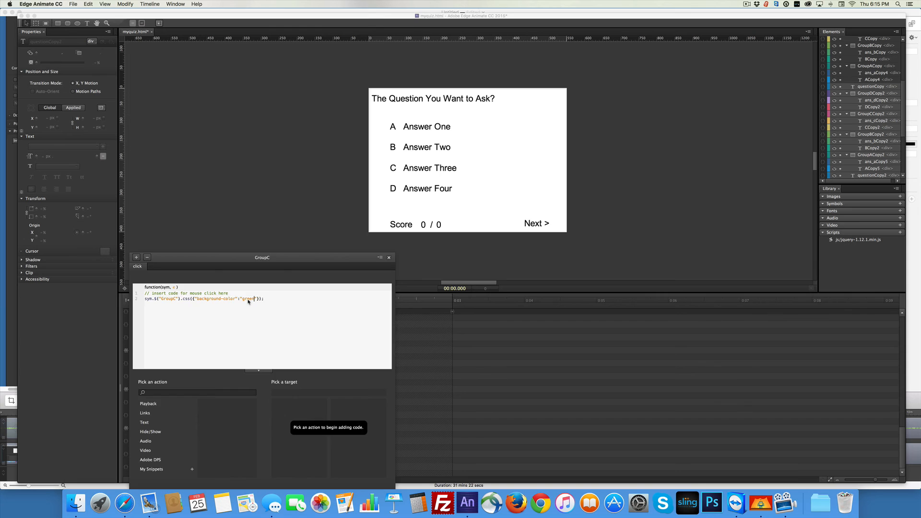
- Preview the quiz in the browser, choose each of the four answers to test its colour, and close the preview
key(super+Return)
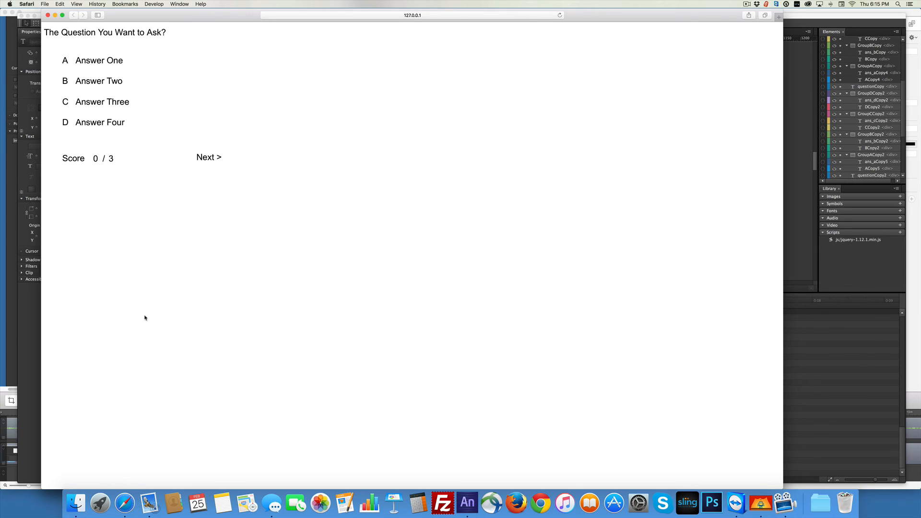
click(110, 103)
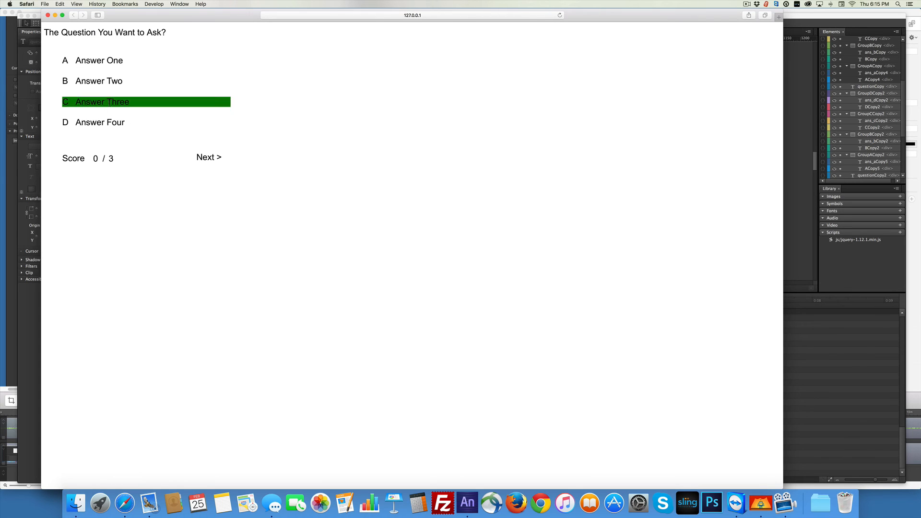
click(102, 82)
click(96, 58)
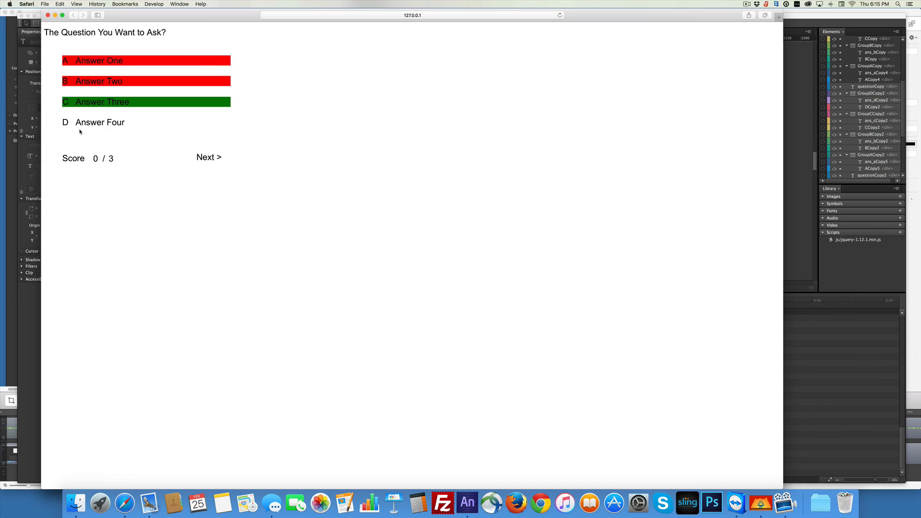
click(87, 123)
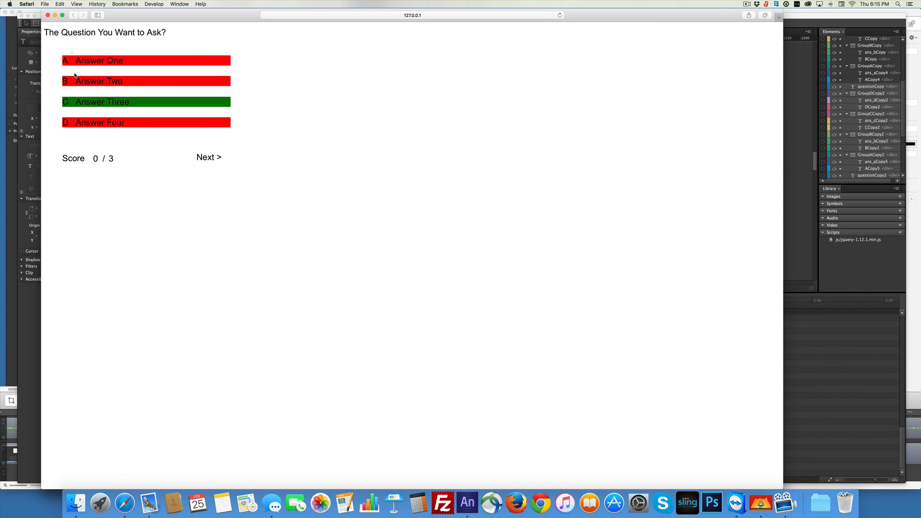
click(48, 15)
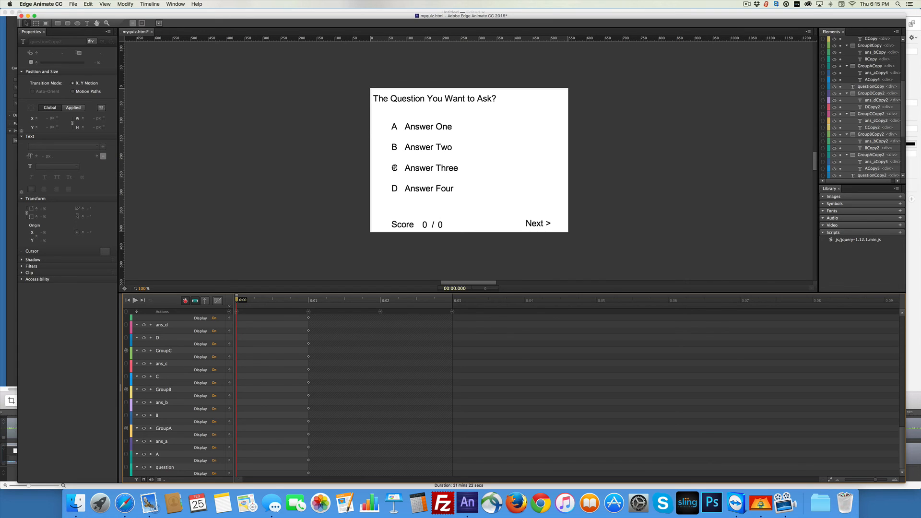
- Insert the line sym.showscore(1); above the background-color line in GroupC's click code
click(394, 168)
click(127, 351)
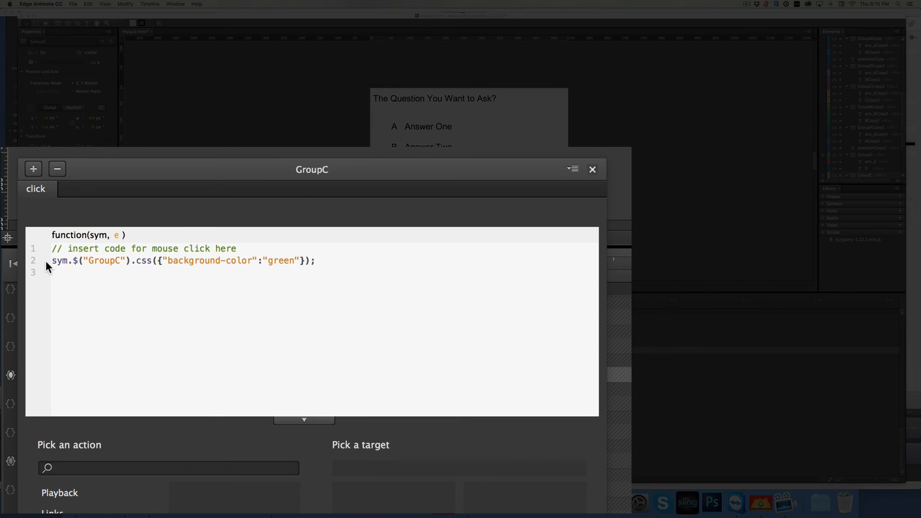
key(Return)
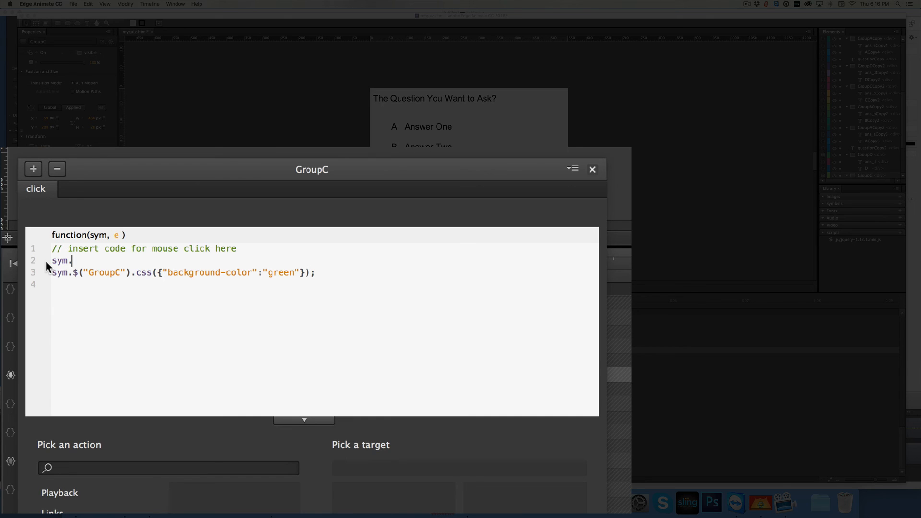
text(showscore(1);)
- Preview the quiz in the browser, choose Answer Three and the other answers to test scoring, and return to Edge Animate
key(super+Return)
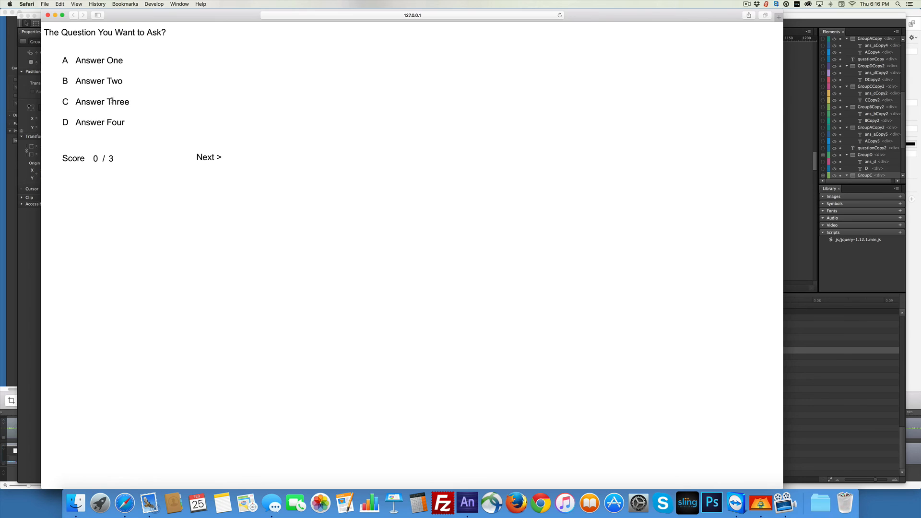
click(112, 100)
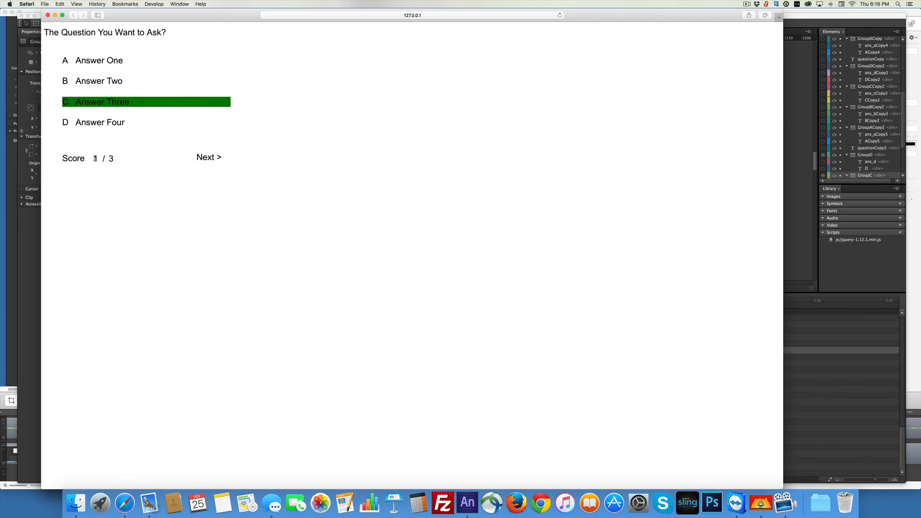
click(88, 120)
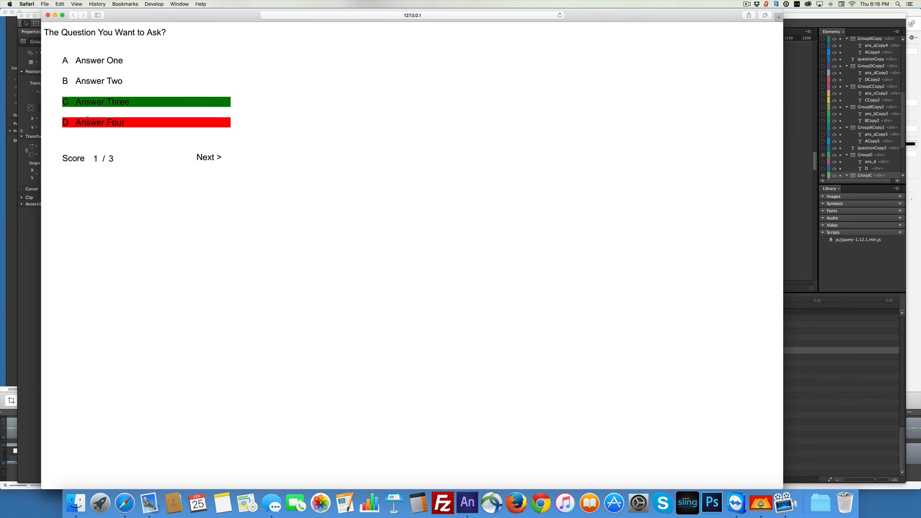
click(90, 84)
click(68, 66)
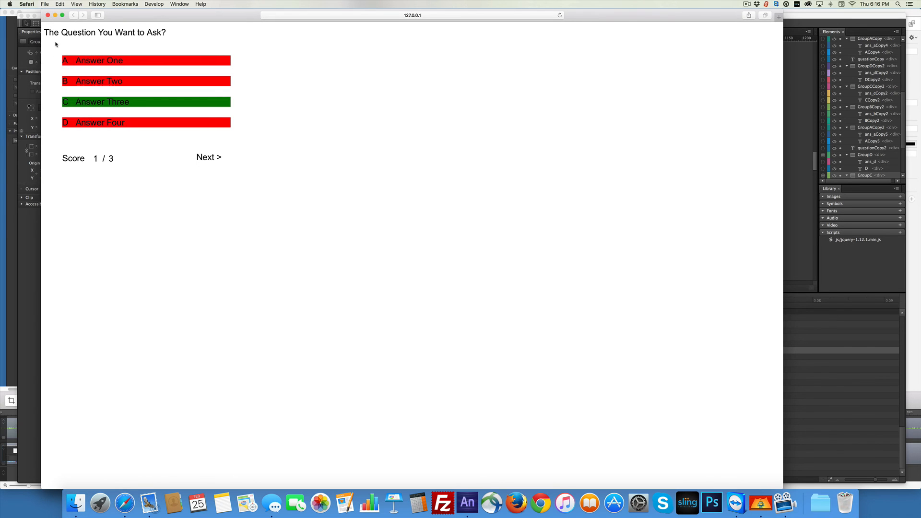
click(24, 314)
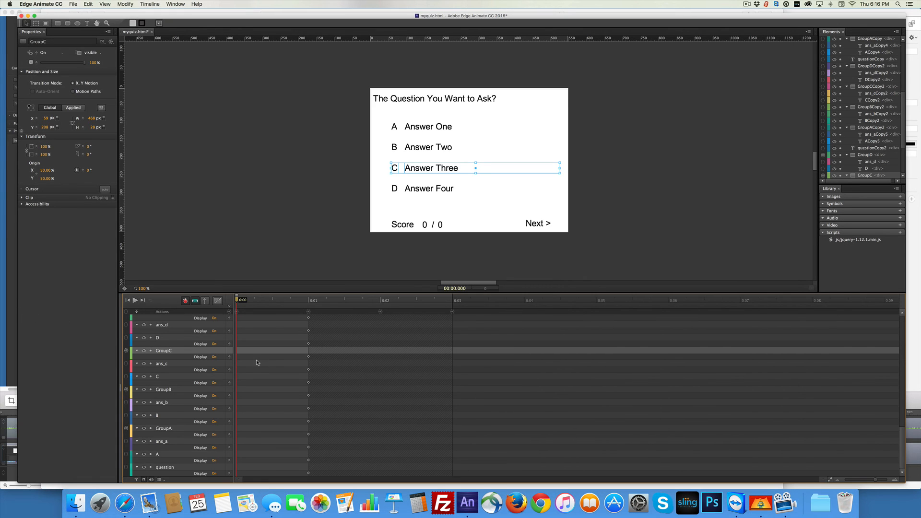
- Select the Next > text on the stage, open its actions and add a click event
click(535, 224)
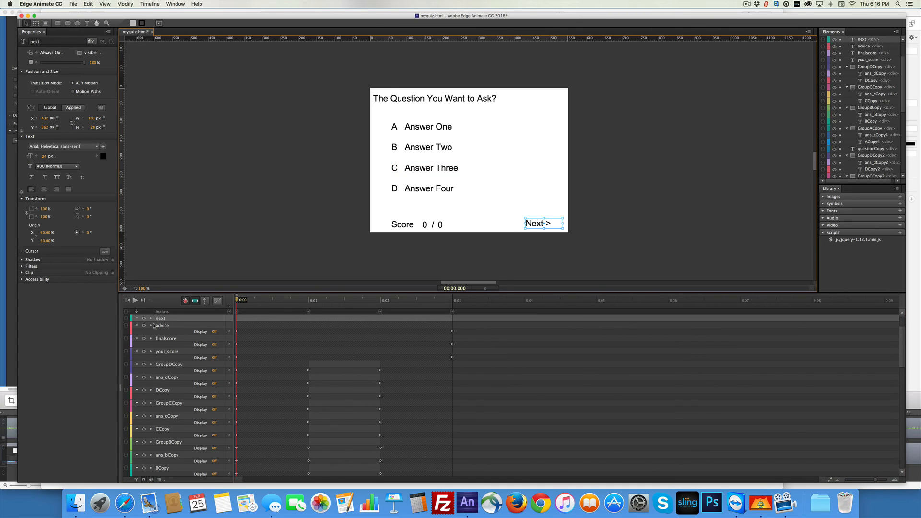
click(127, 319)
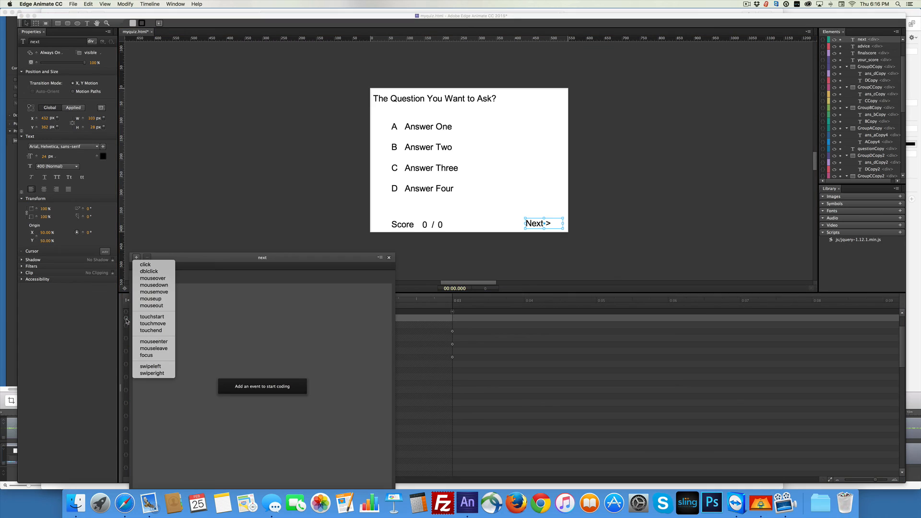
click(150, 266)
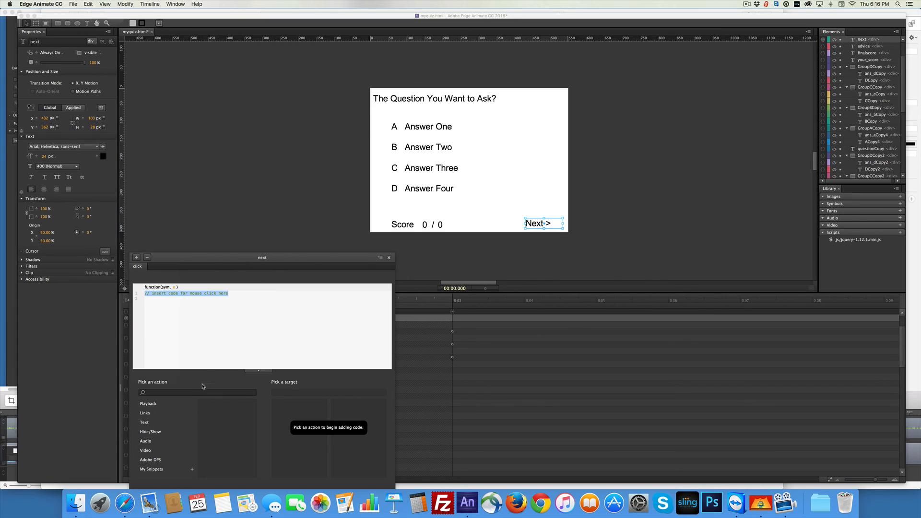
- Add the Play playback action, sym.play();, to the Next text's click code and close the code editor
click(153, 405)
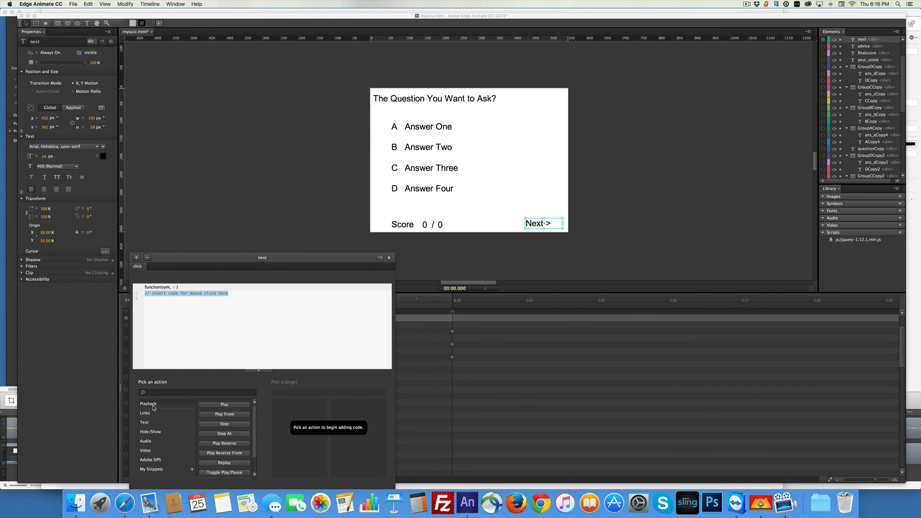
click(224, 404)
click(286, 412)
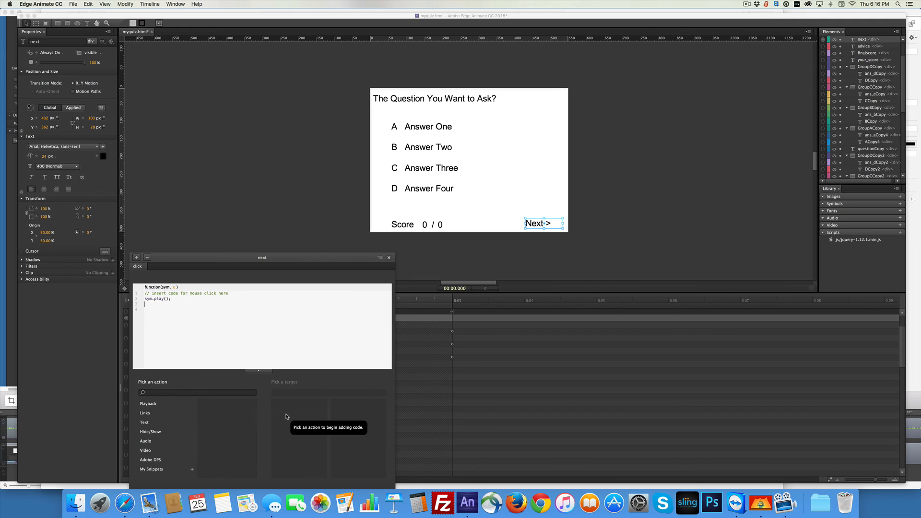
click(389, 258)
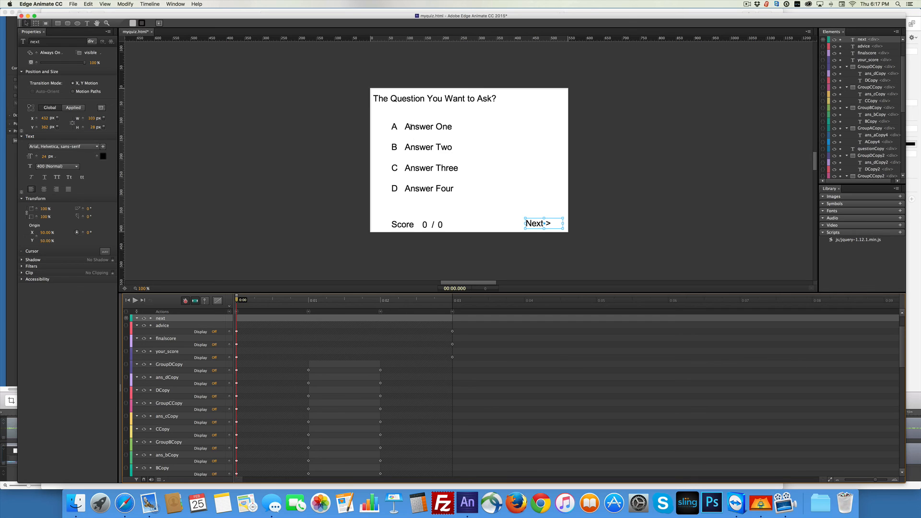
- Add the Play action sym.play(); below the background-color line in the click code of GroupA, the Answer One group
click(394, 126)
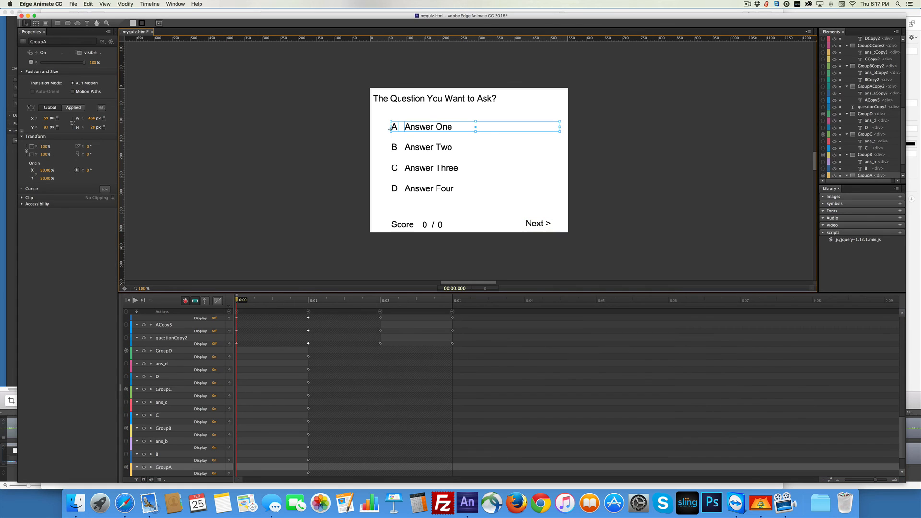
click(126, 468)
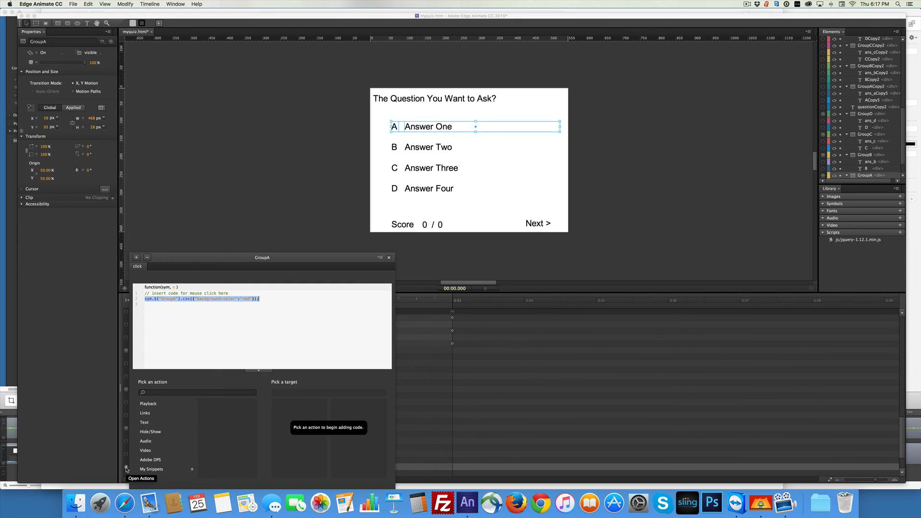
click(211, 335)
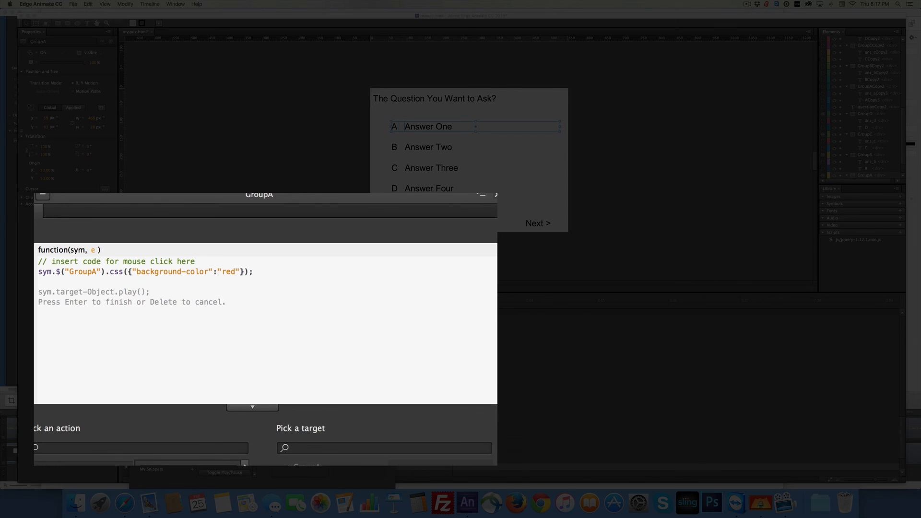
key(Return)
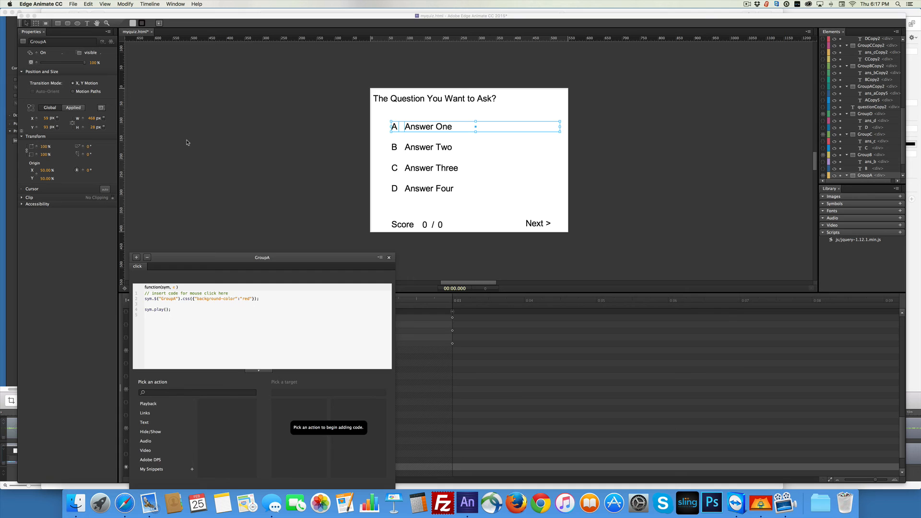
click(187, 143)
- Preview the quiz in the browser, choose Answer One to test its play action, and close the previews
key(super+Return)
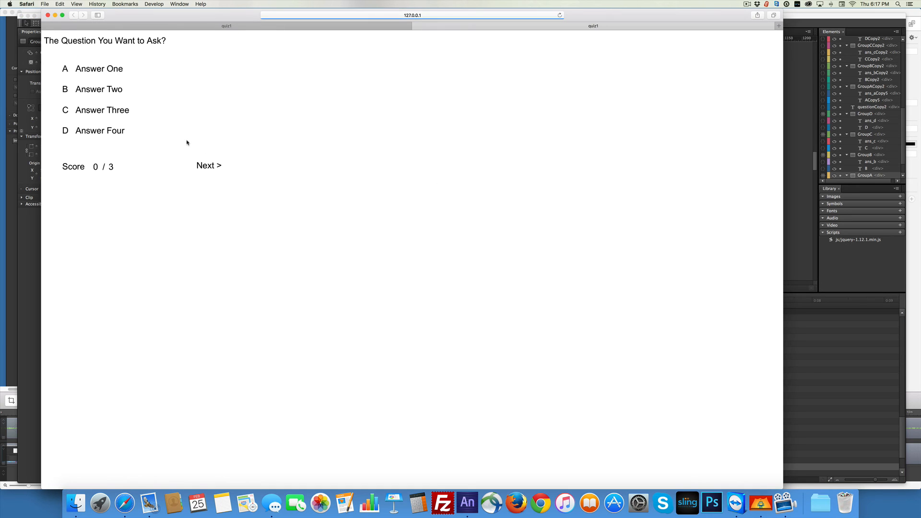
click(120, 70)
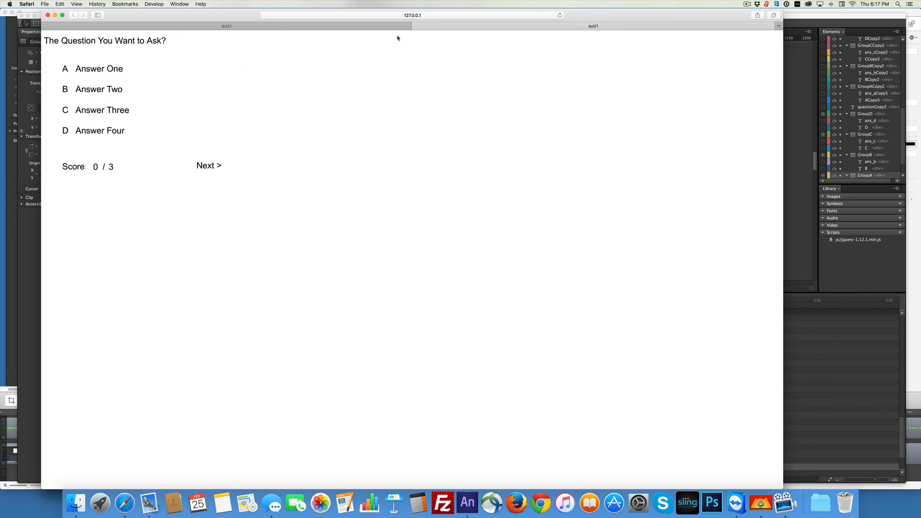
click(416, 26)
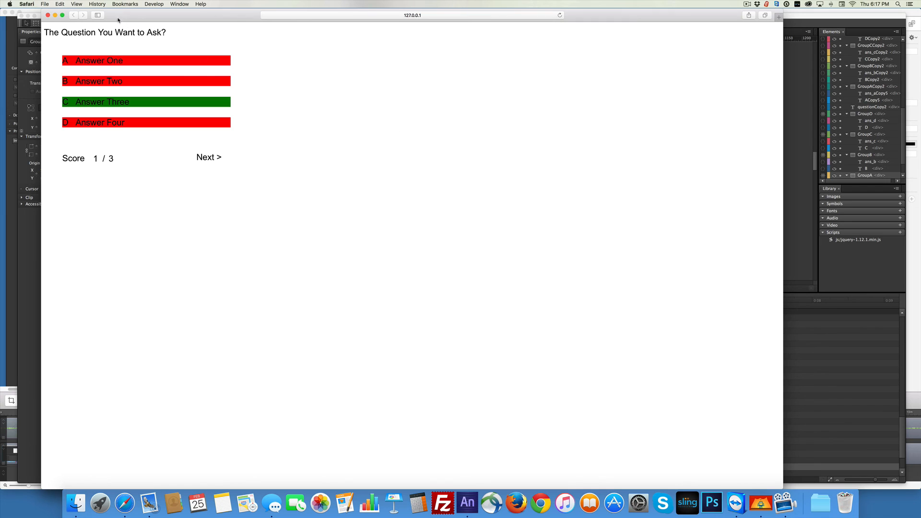
click(48, 15)
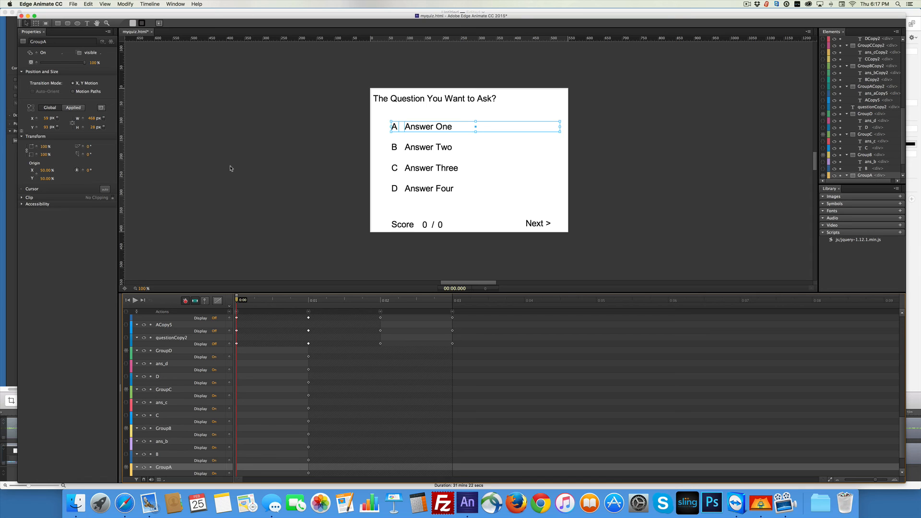
- Copy the background-color line from GroupA's click code and close the code editor
scroll(175, 398, down, 3)
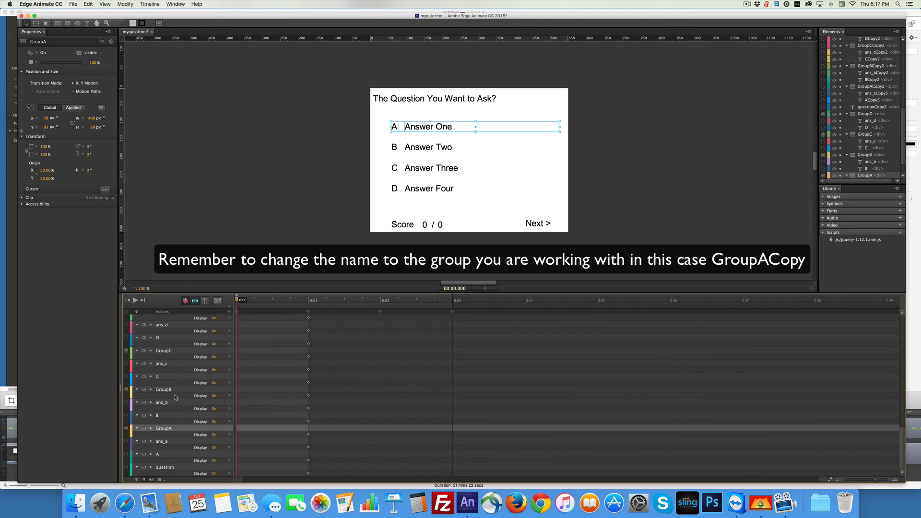
scroll(176, 397, up, 15)
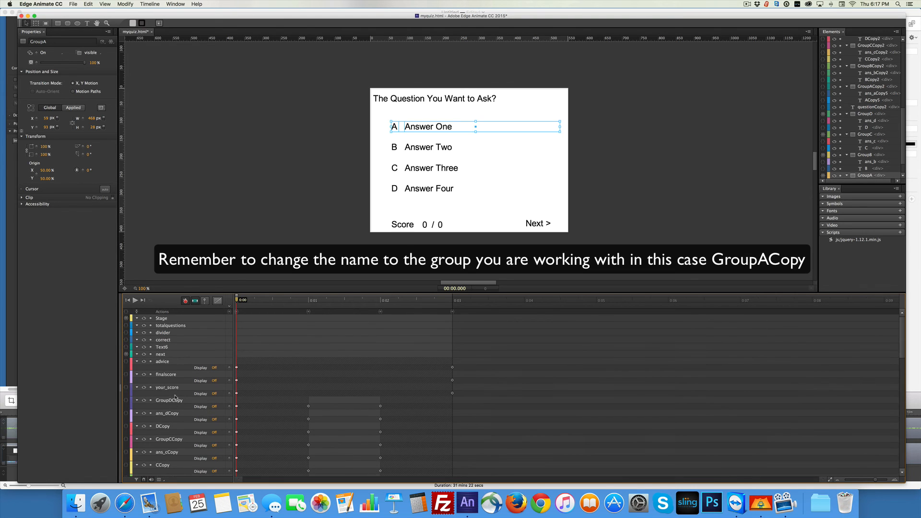
scroll(176, 397, down, 5)
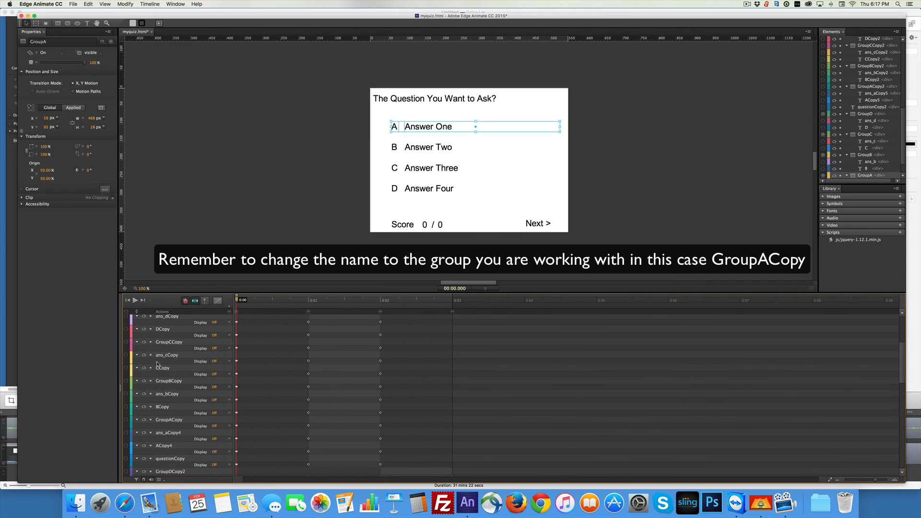
scroll(163, 365, down, 5)
scroll(163, 364, down, 5)
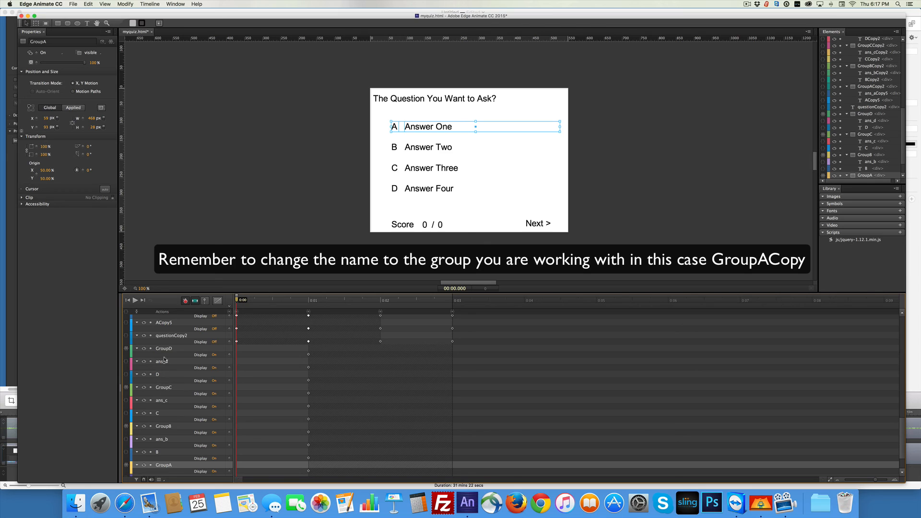
click(171, 337)
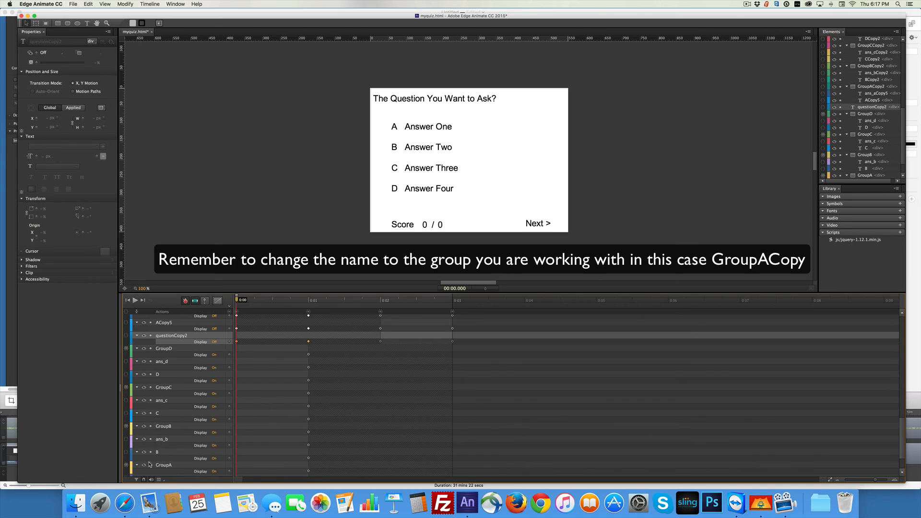
scroll(153, 460, down, 3)
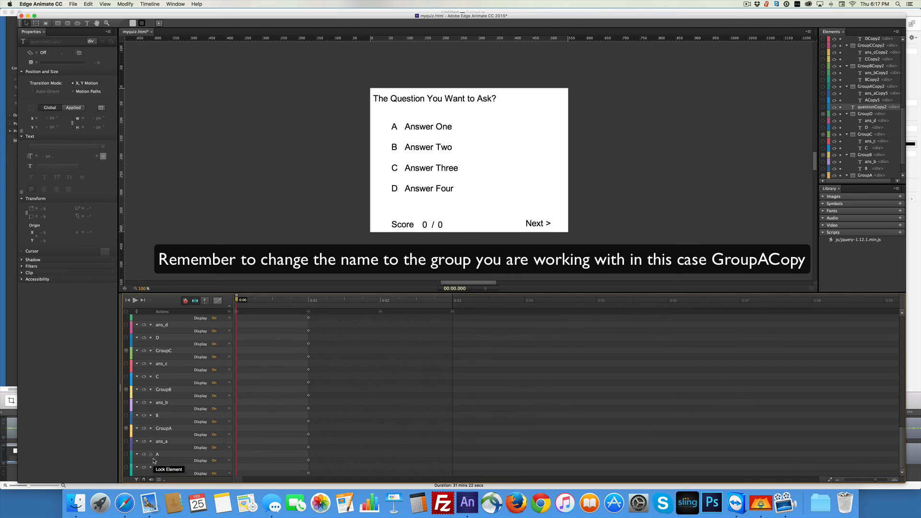
click(127, 429)
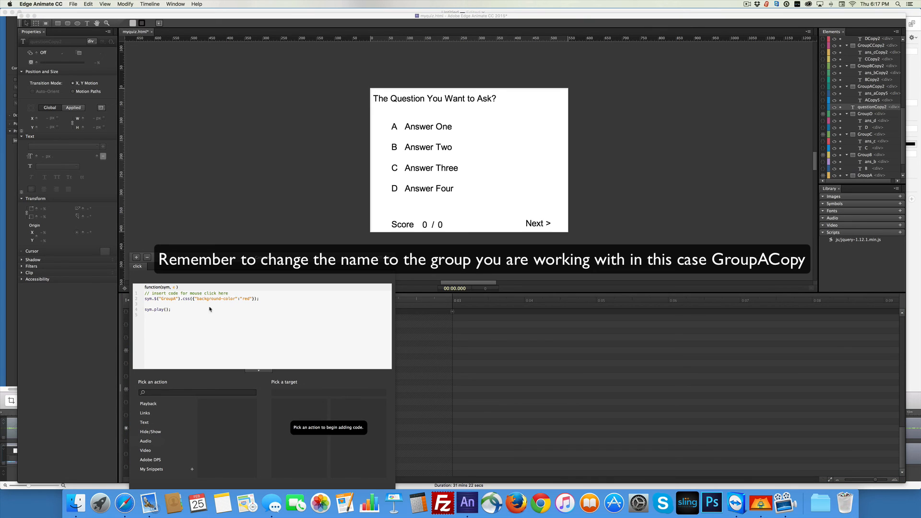
drag(210, 309, 141, 301)
drag(261, 299, 142, 303)
key(super+c)
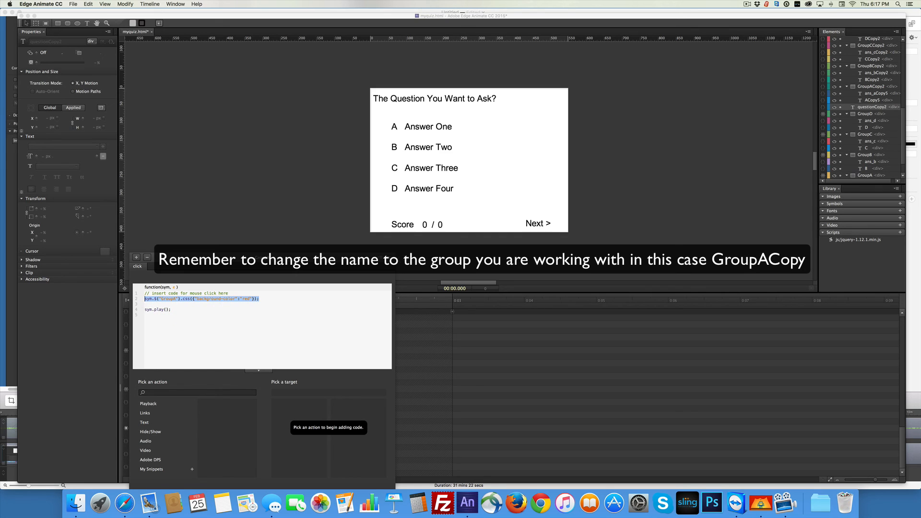
click(387, 257)
- Add a click event to GroupACopy2 and paste the copied background-color line into its code
scroll(201, 366, up, 4)
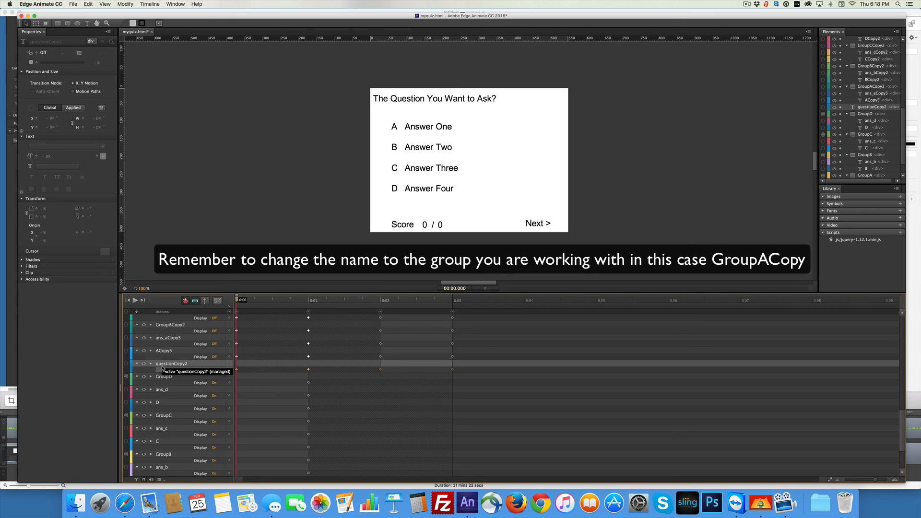
click(127, 325)
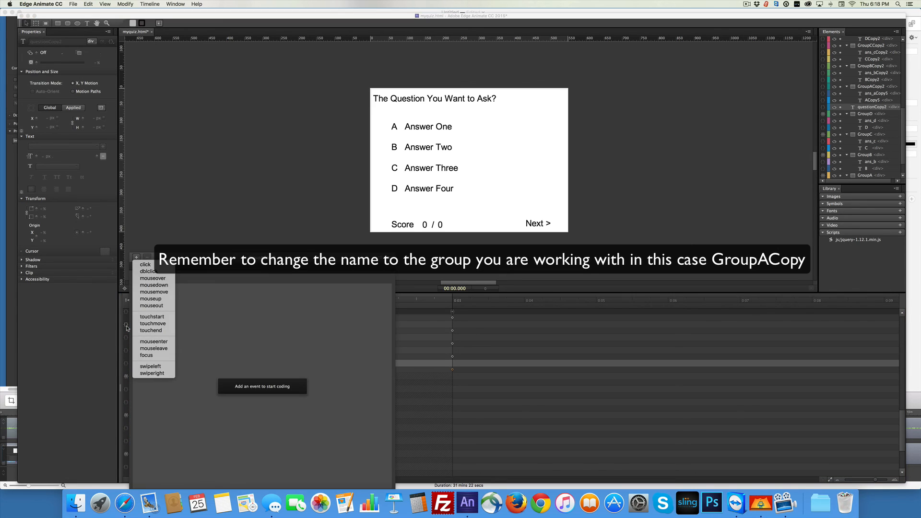
click(126, 327)
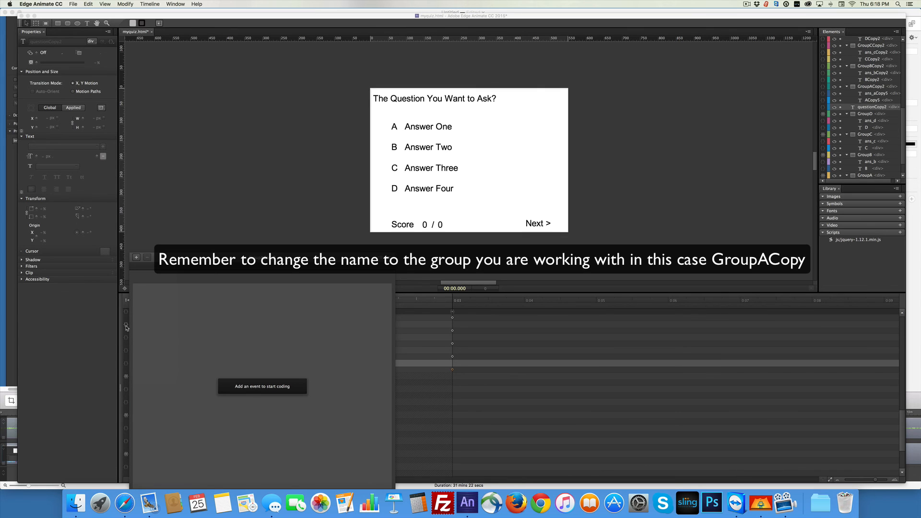
click(126, 326)
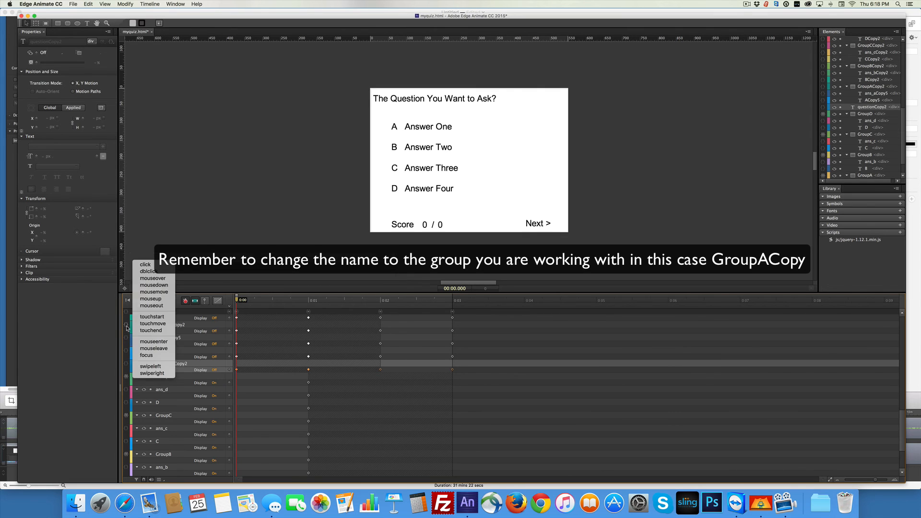
click(145, 264)
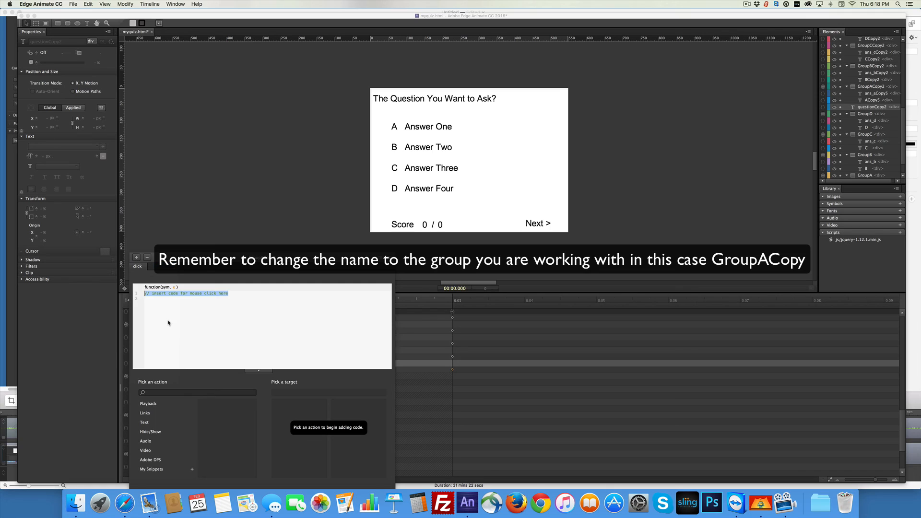
click(168, 324)
key(super+v)
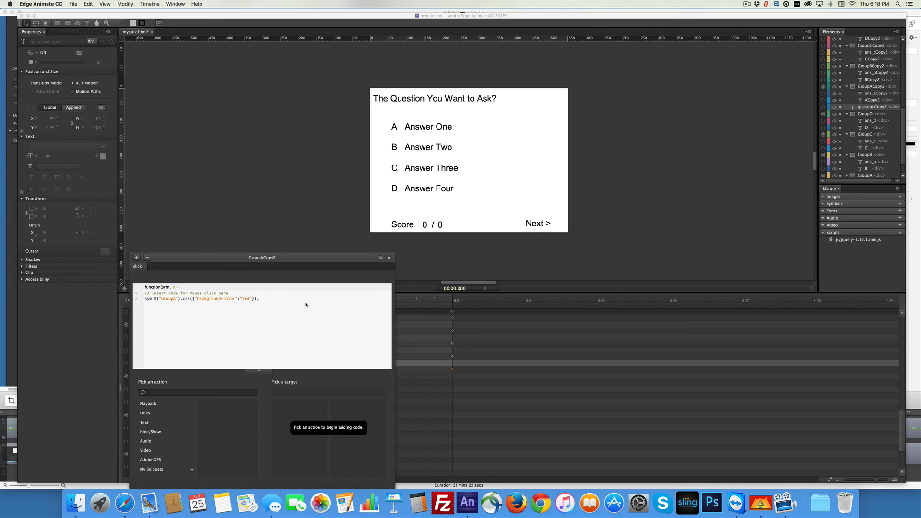
click(389, 258)
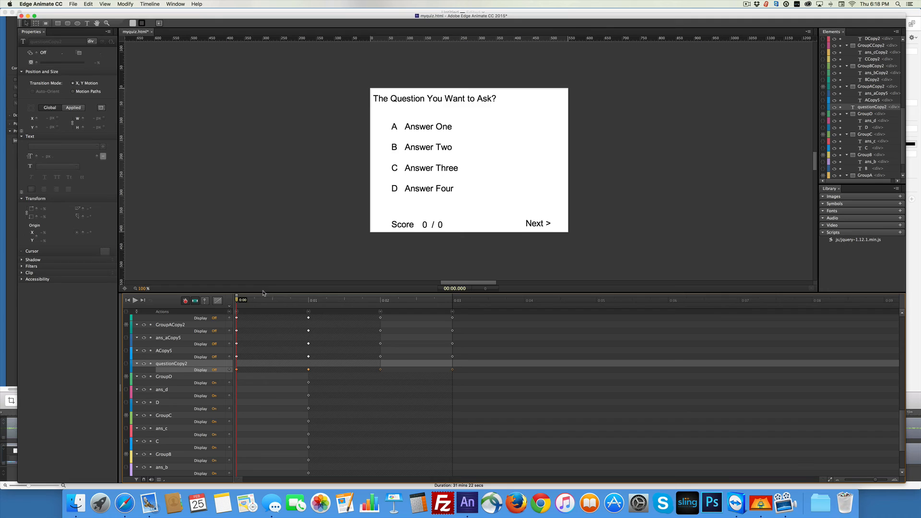
- Preview the quiz in the browser, choose Answer Three, advance with Next to the final score screen, and close the preview
key(super+Return)
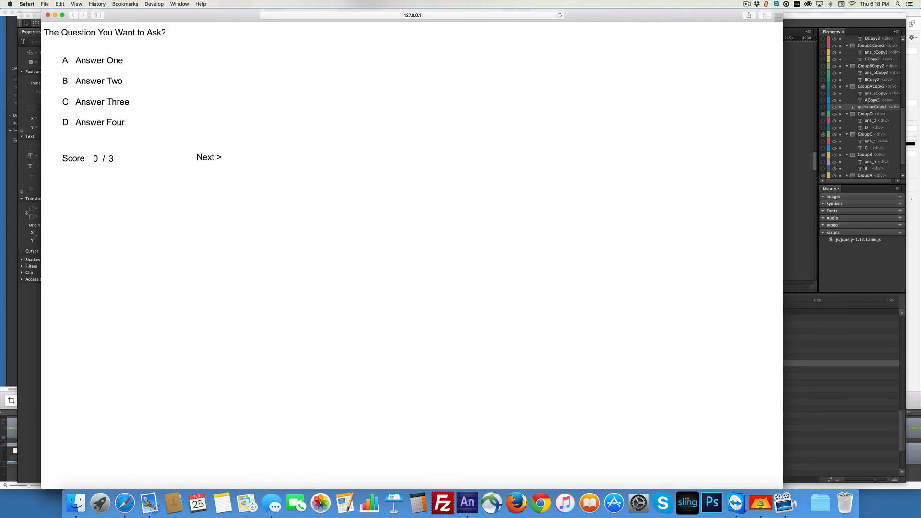
click(109, 101)
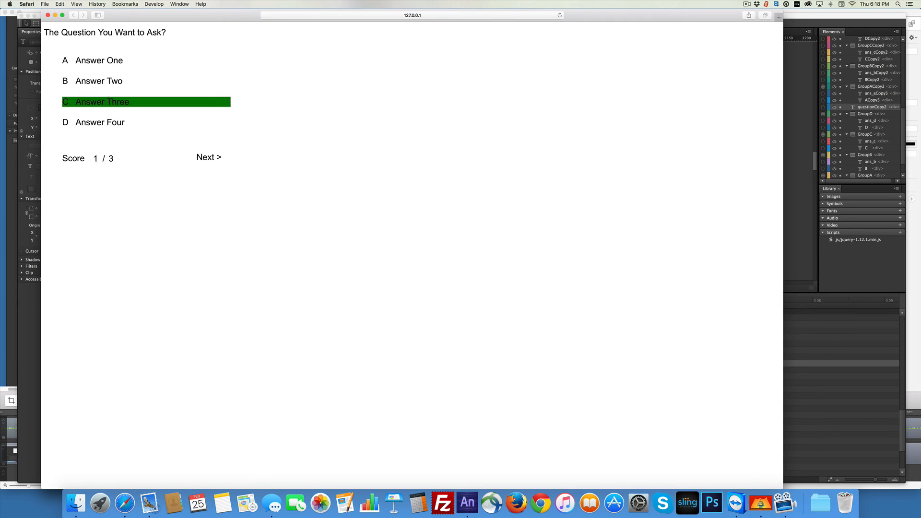
click(206, 157)
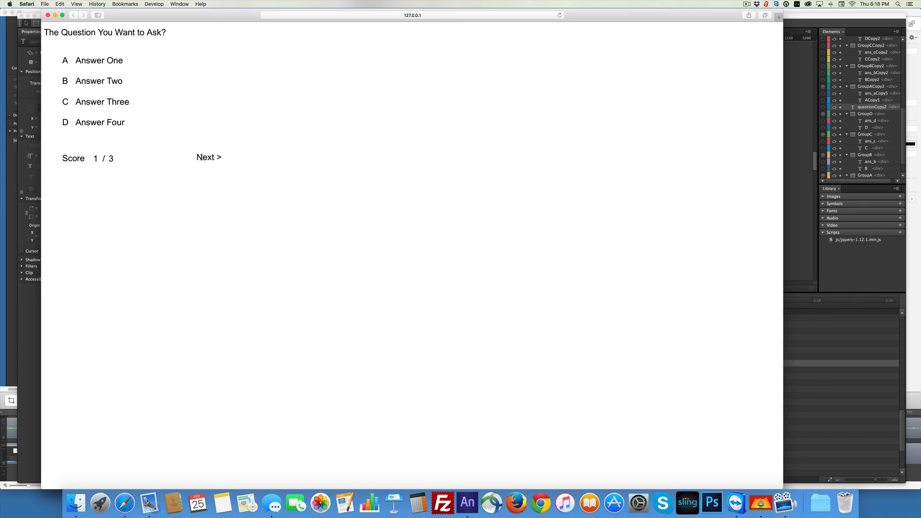
click(201, 158)
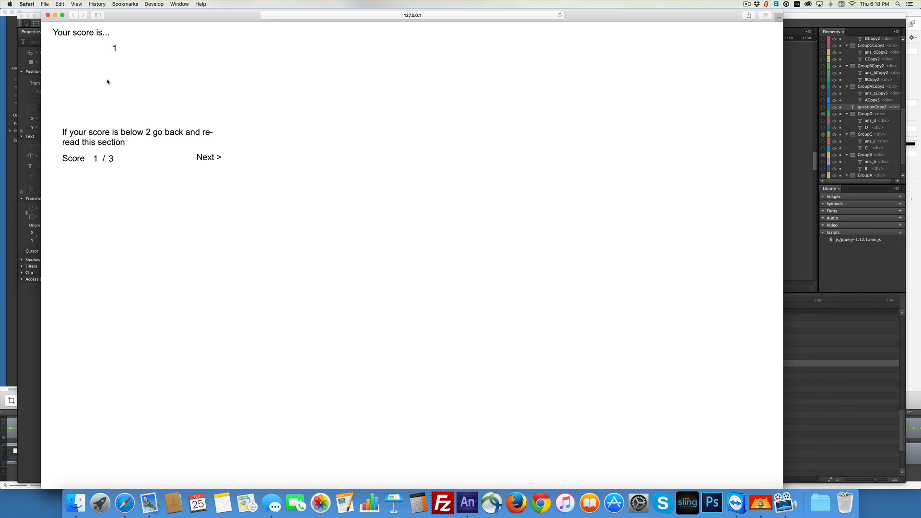
click(48, 16)
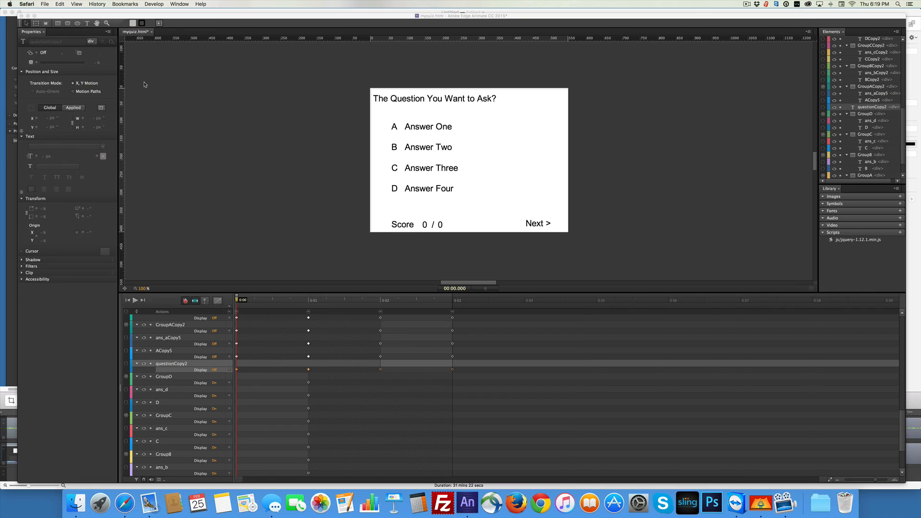
- At the 3-second mark, set the font size of the large finalscore number to 140 px
click(235, 298)
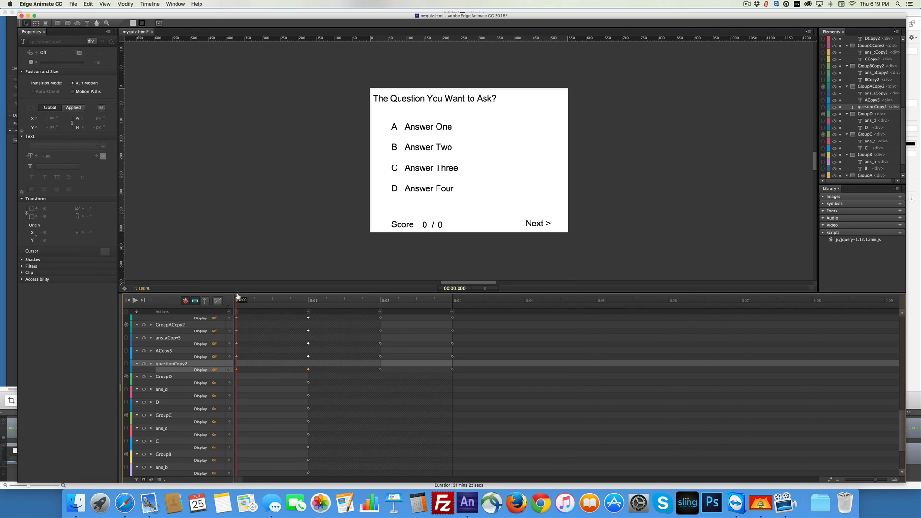
drag(237, 298, 453, 306)
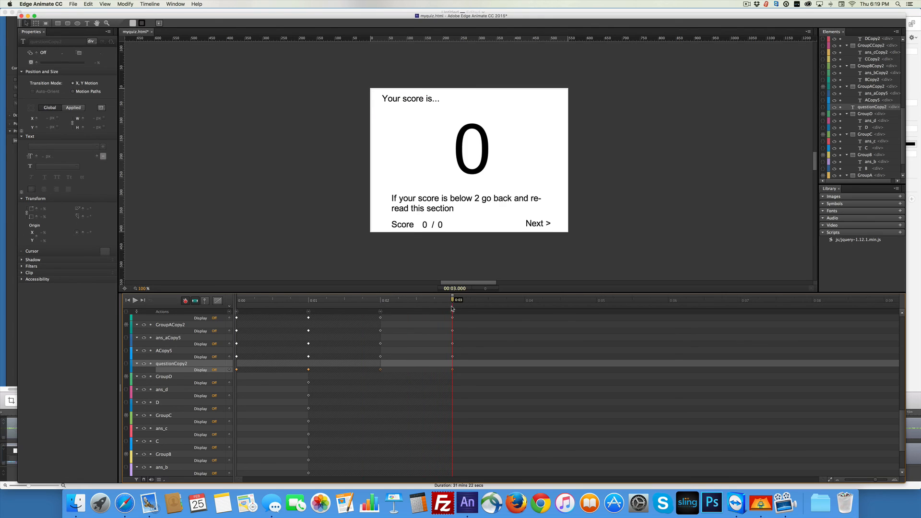
click(466, 143)
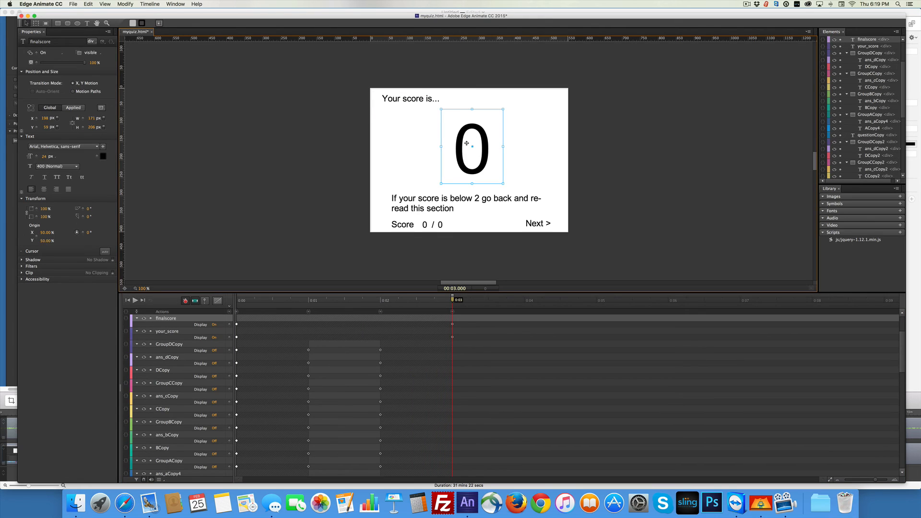
click(44, 157)
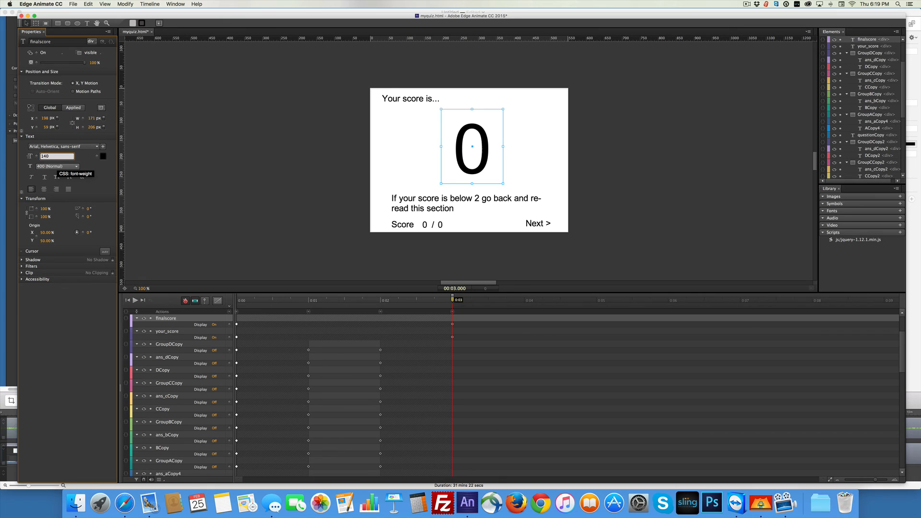
key(Return)
- Preview the quiz in the browser, choose Answer Three, advance with Next to the final score screen, and close the preview
key(super+Return)
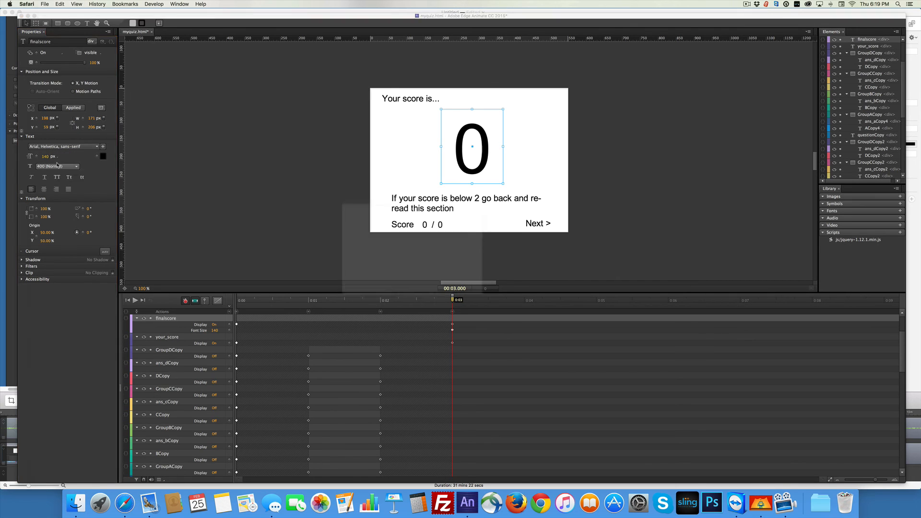
click(84, 101)
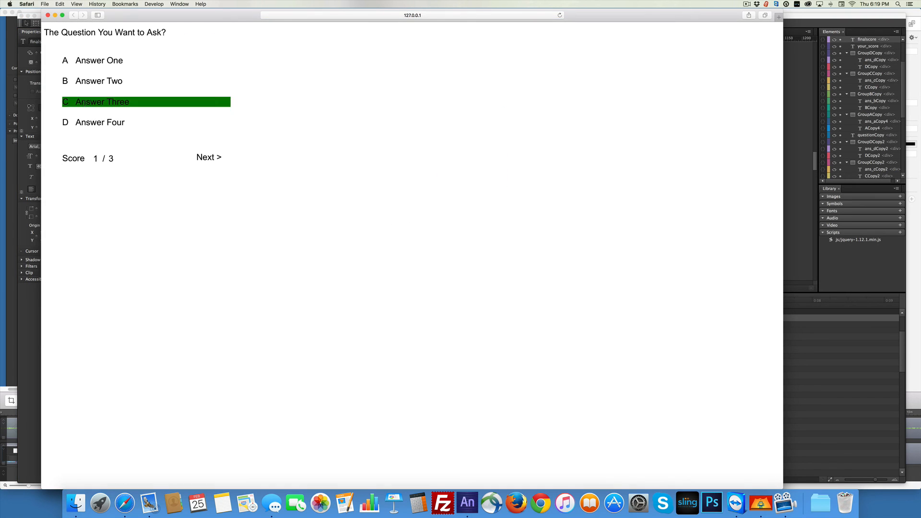
click(200, 154)
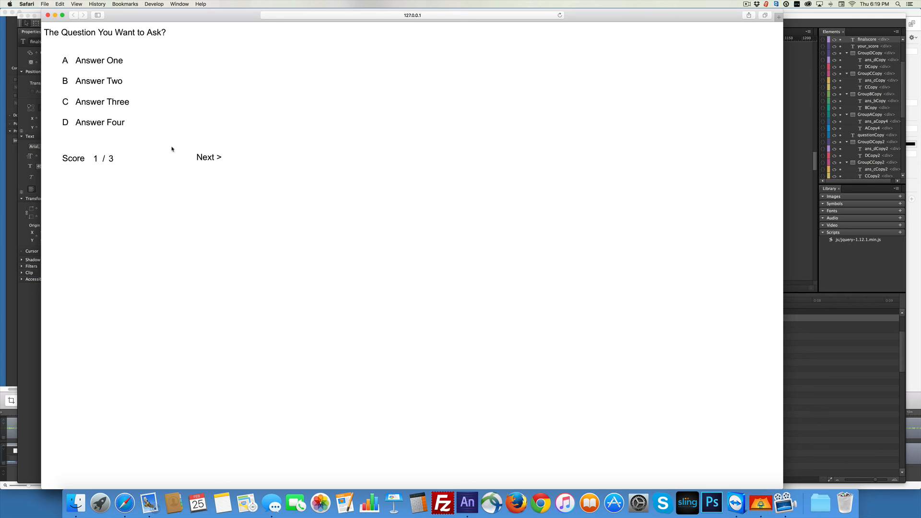
click(194, 158)
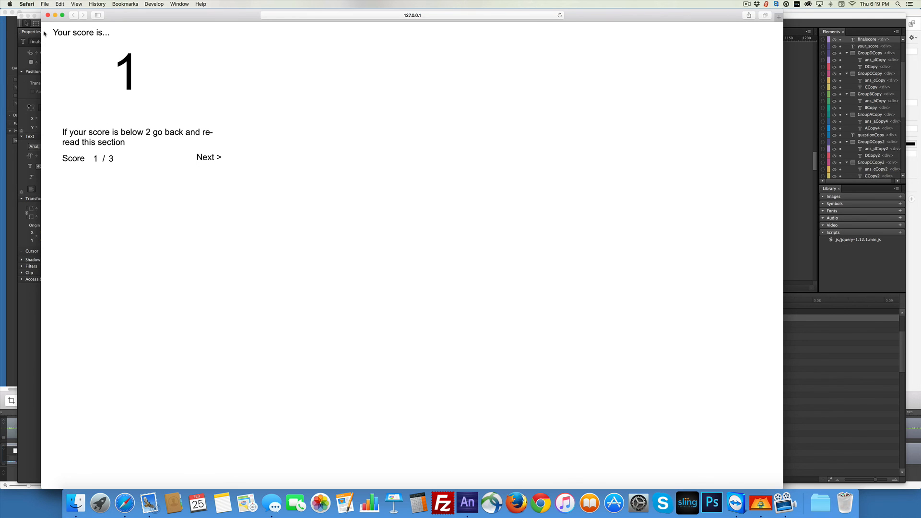
click(47, 14)
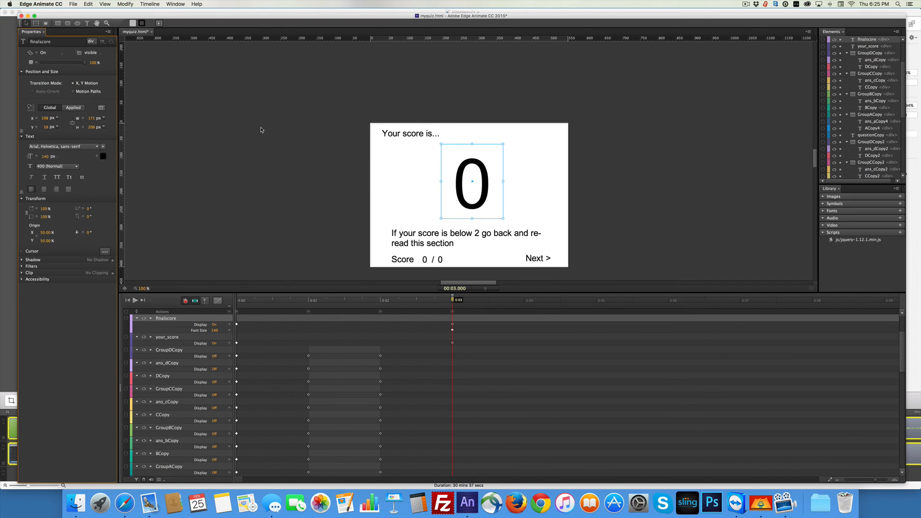
- In the publish settings, enable iBooks / OS X as the publish target and disable Web
click(73, 5)
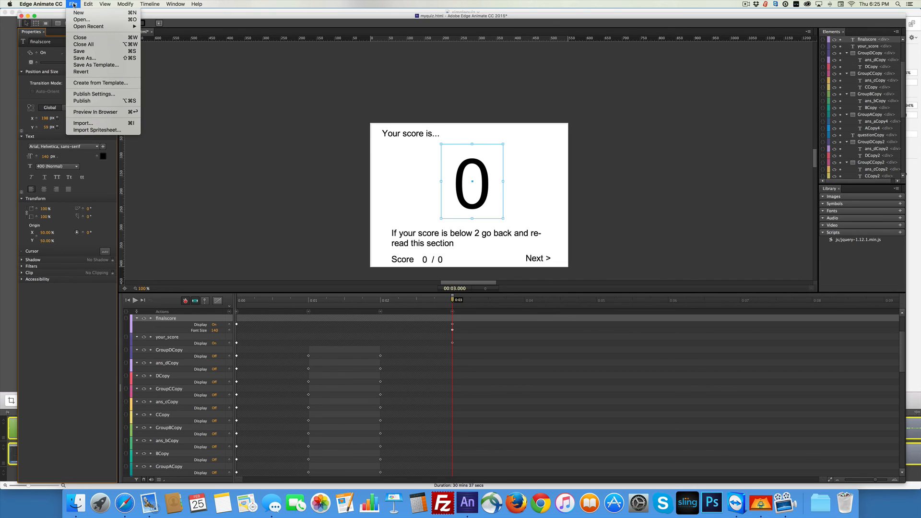
click(80, 94)
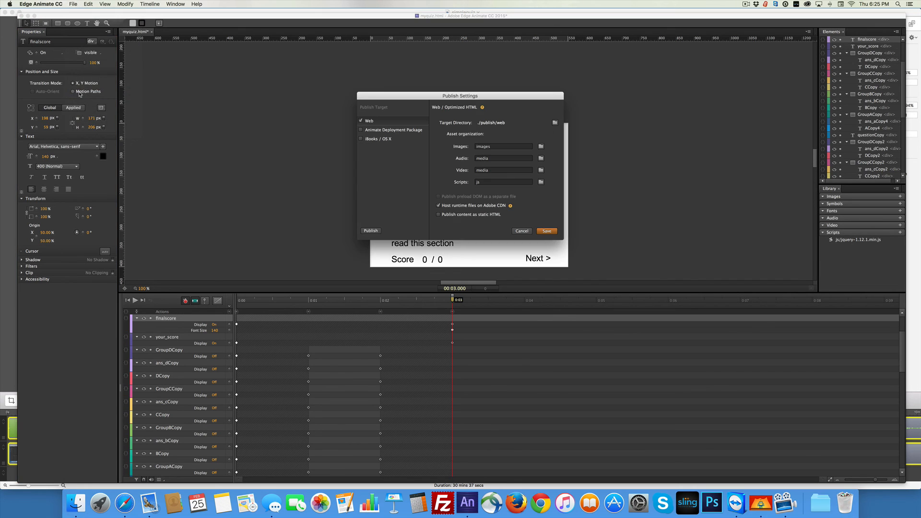
click(363, 139)
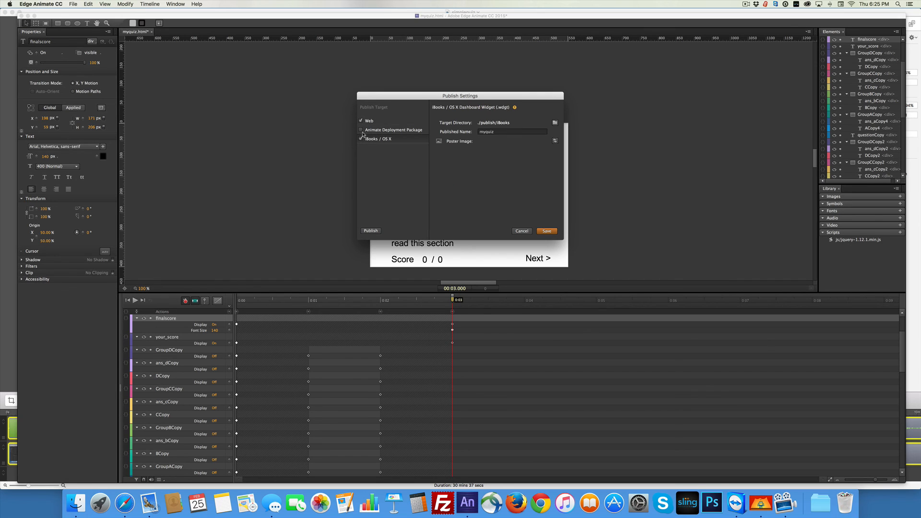
click(361, 121)
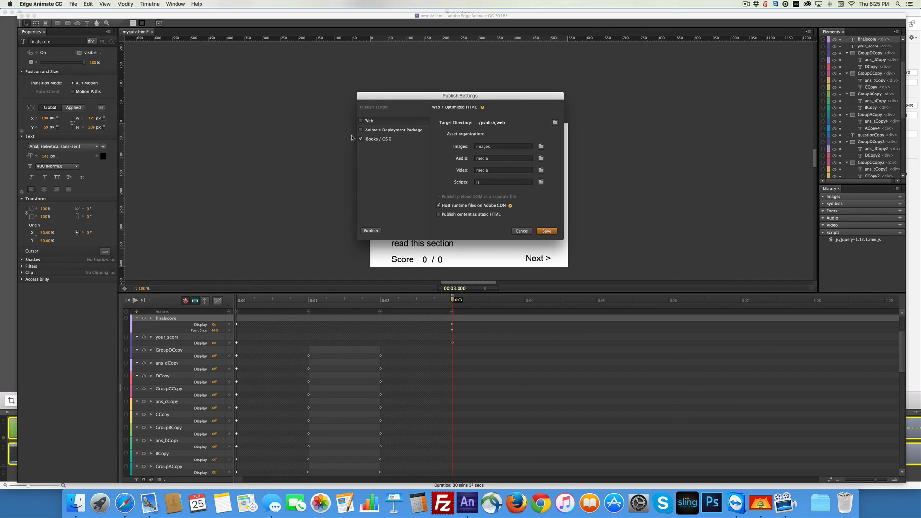
click(388, 142)
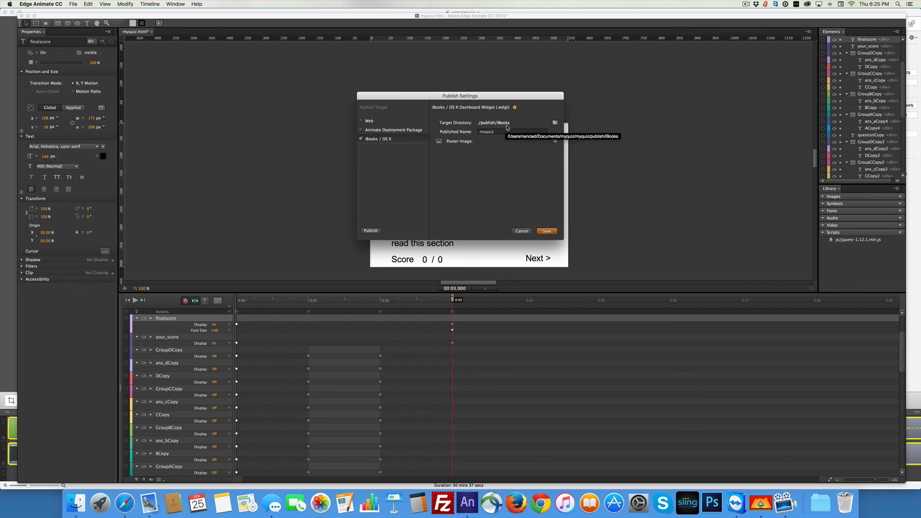
- Set the iBooks / OS X target directory to the myquiz project folder and publish the quiz
click(555, 123)
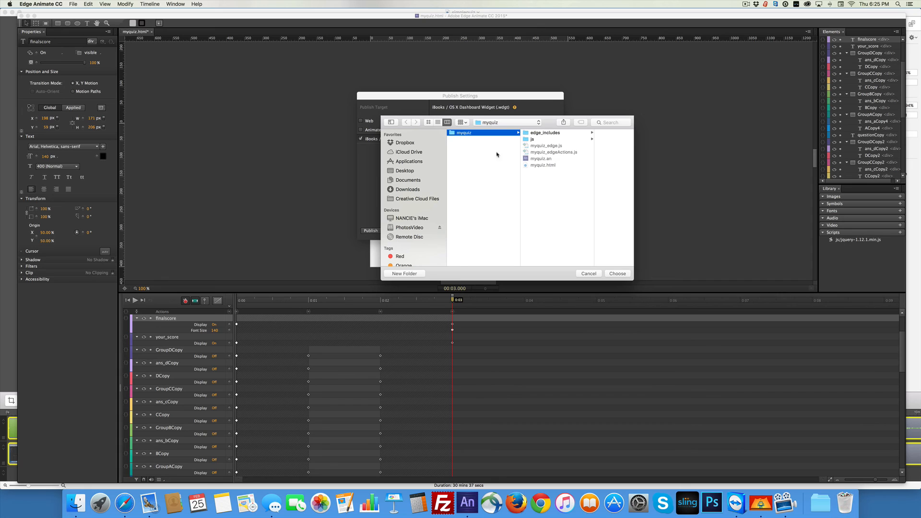
click(625, 275)
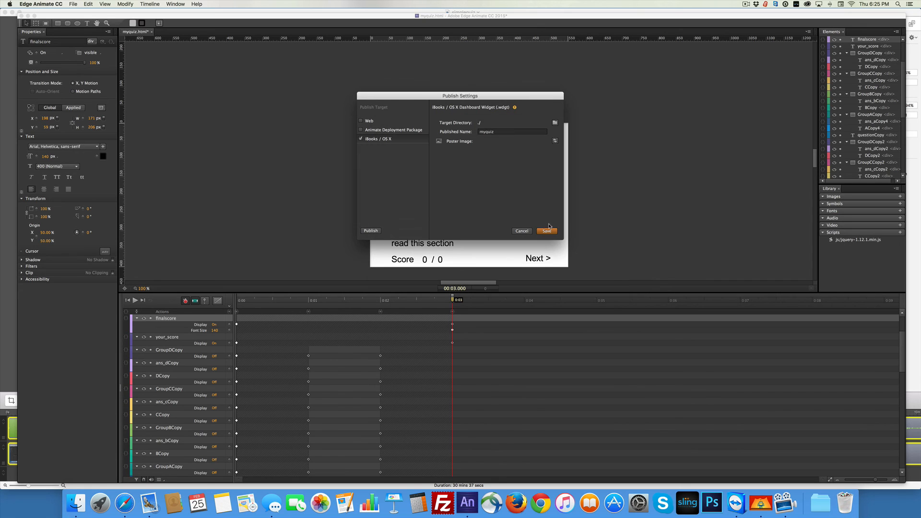
click(370, 232)
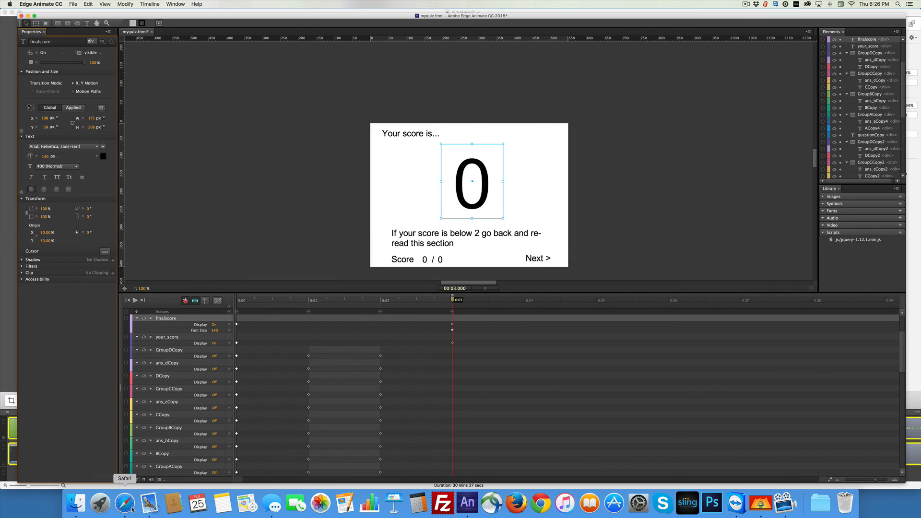
- Switch to Finder, look in the inner myquiz folder under Documents for the published widget file, and close the window
click(76, 503)
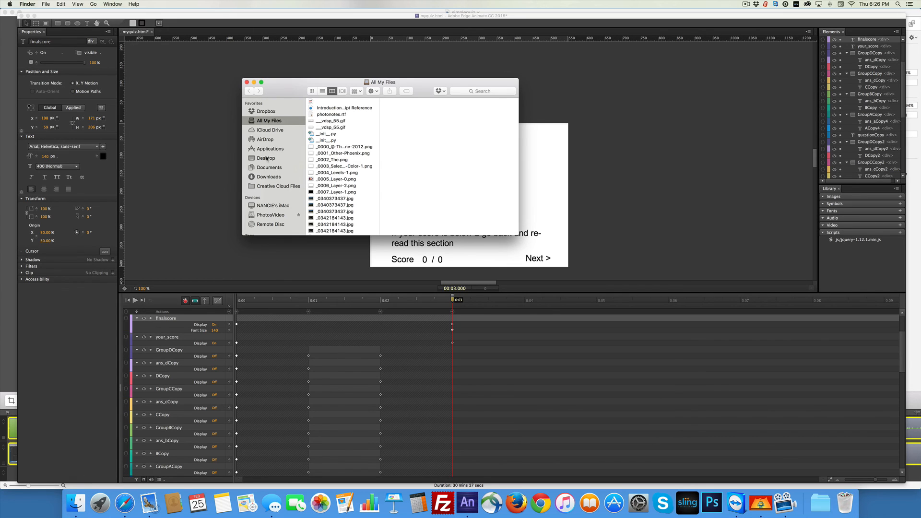
click(267, 168)
scroll(339, 172, down, 5)
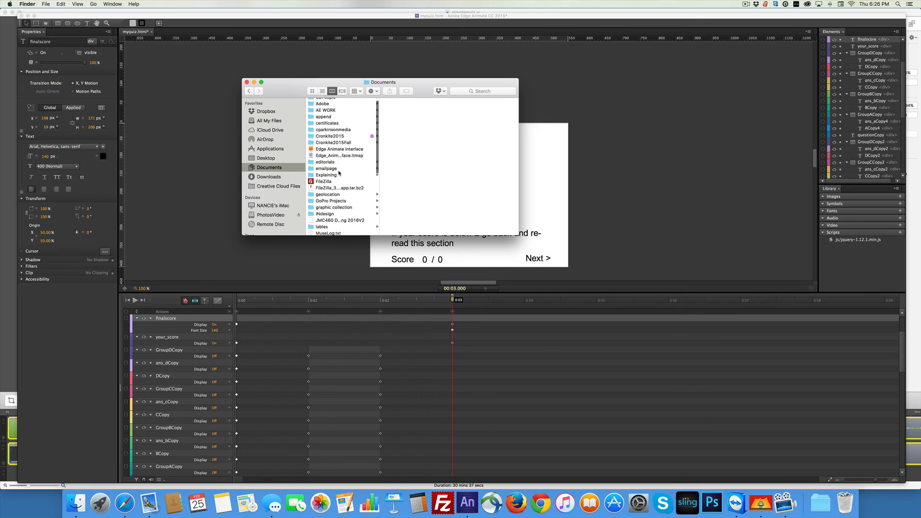
scroll(339, 172, down, 5)
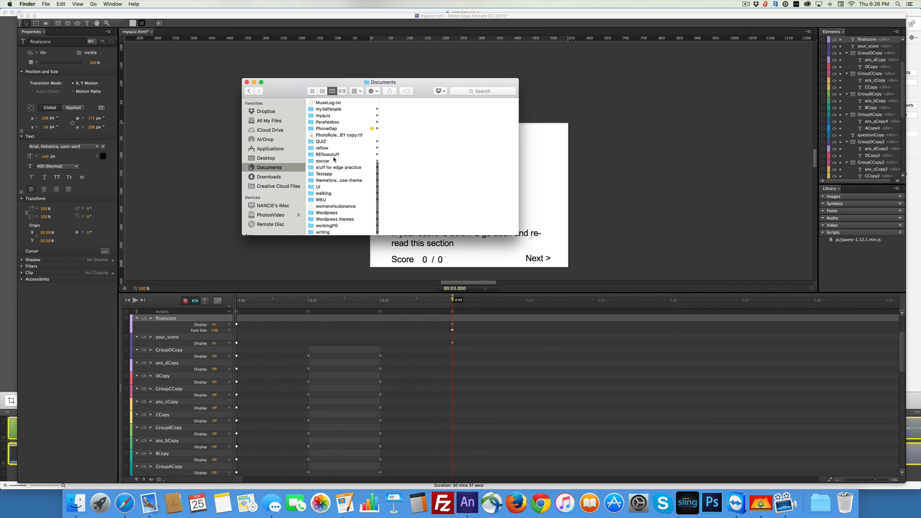
scroll(329, 156, up, 3)
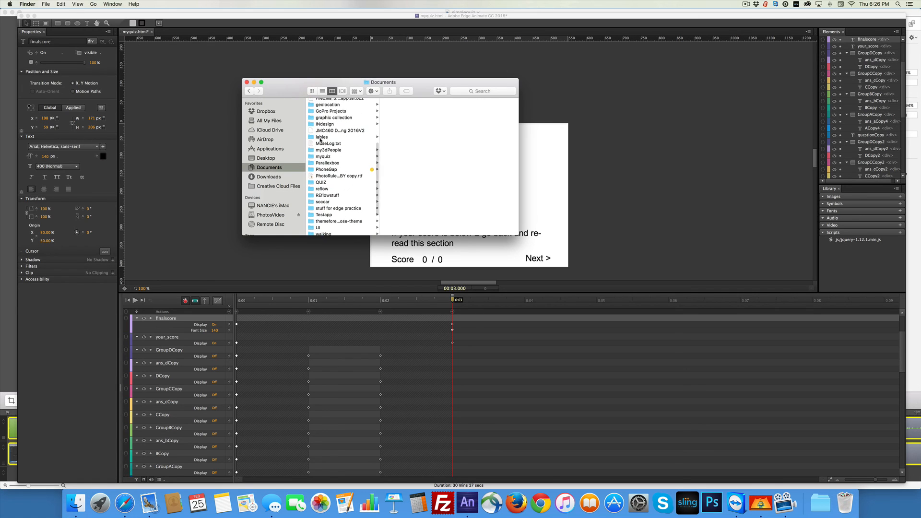
click(321, 157)
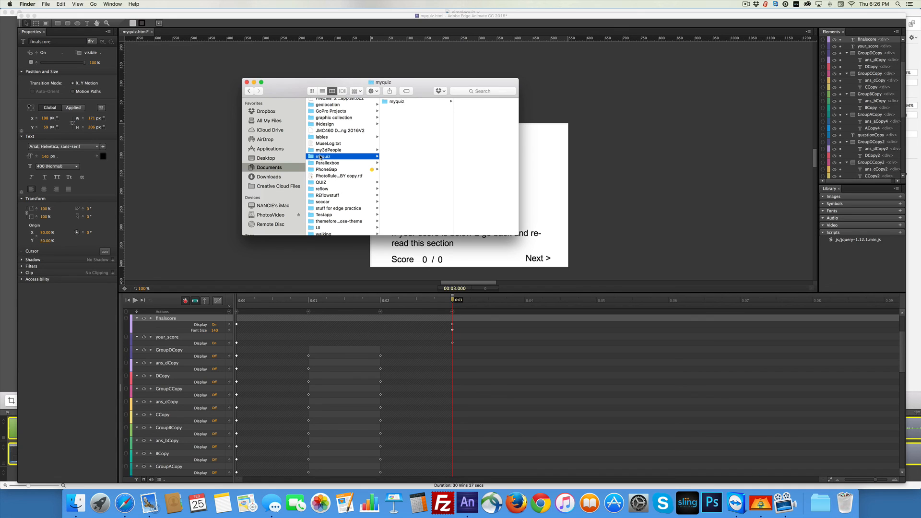
click(413, 101)
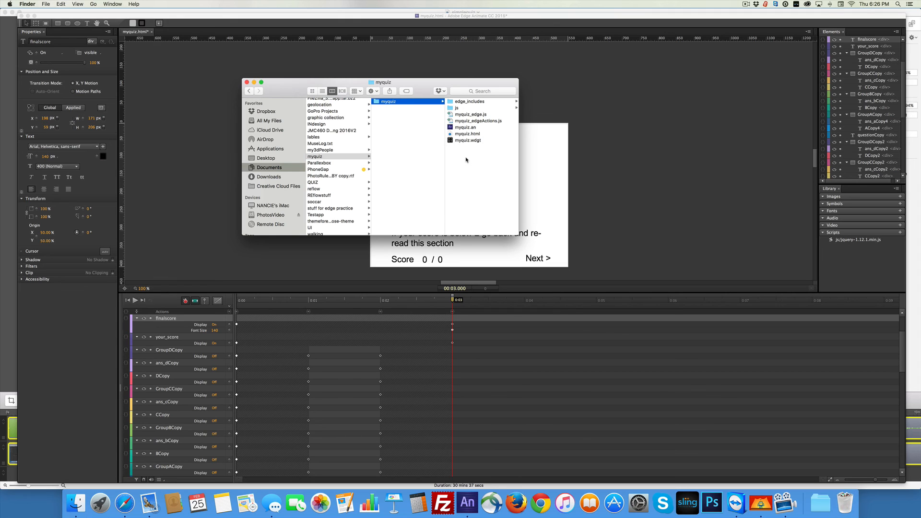
click(247, 82)
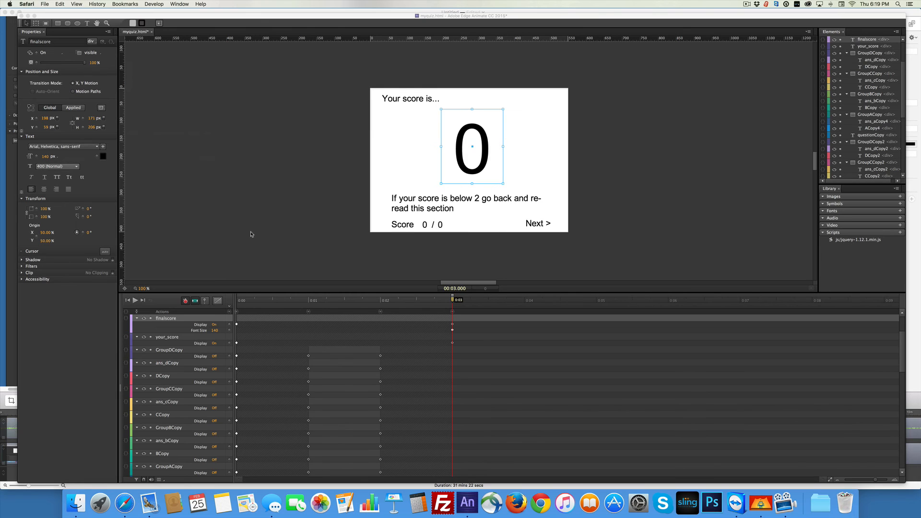
scroll(275, 216, up, 2)
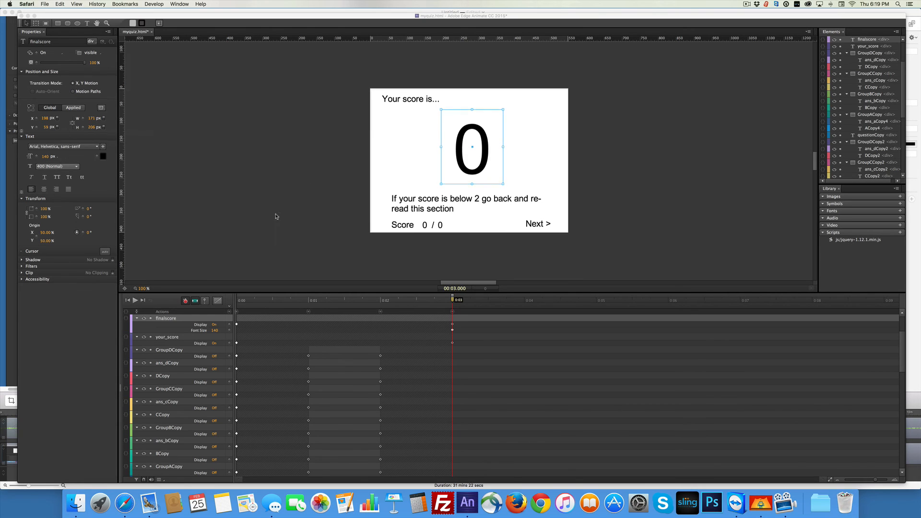